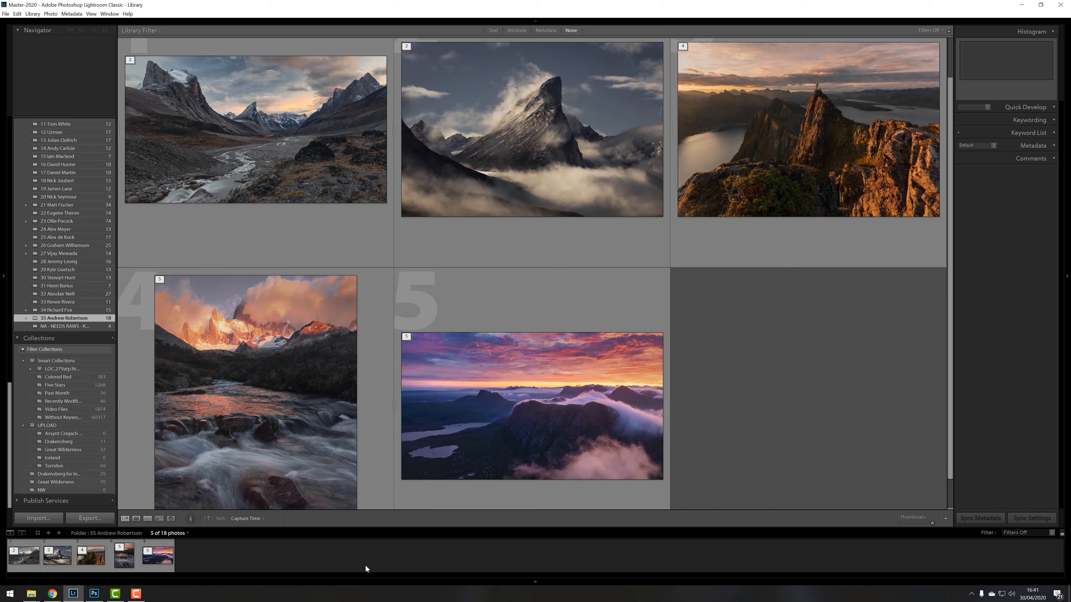
Switch to Photoshop and trace the valley's U shape between the two side peaks with a red brush, undoing the strokes
{"action": "left_click", "coordinate": [94, 594]}
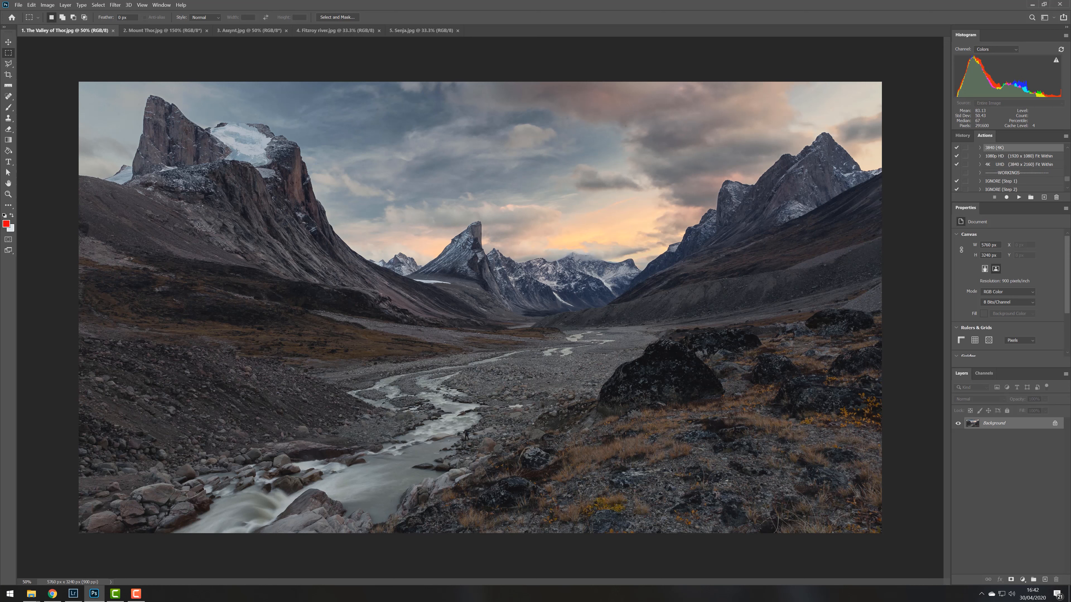
{"action": "left_click", "coordinate": [8, 108]}
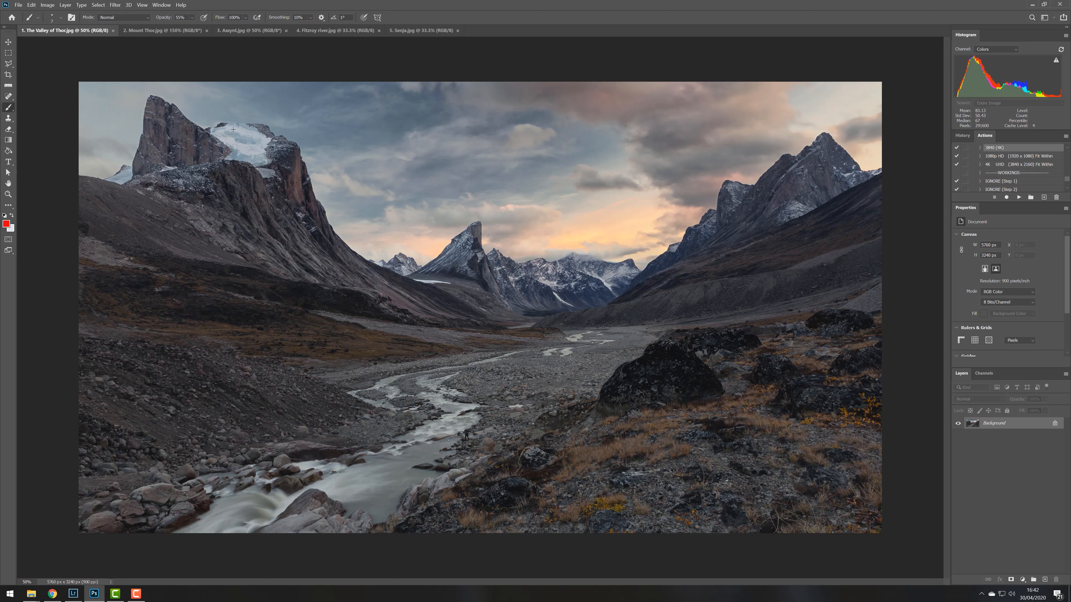
{"action": "key", "text": "]"}
{"action": "mouse_move", "coordinate": [240, 134]}
{"action": "left_mouse_down"}
{"action": "mouse_move", "coordinate": [340, 230]}
{"action": "mouse_move", "coordinate": [482, 287]}
{"action": "mouse_move", "coordinate": [729, 294]}
{"action": "mouse_move", "coordinate": [881, 230]}
{"action": "left_mouse_up"}
{"action": "key", "text": "ctrl+z"}
{"action": "mouse_move", "coordinate": [807, 163]}
{"action": "left_mouse_down"}
{"action": "mouse_move", "coordinate": [709, 242]}
{"action": "mouse_move", "coordinate": [553, 306]}
{"action": "mouse_move", "coordinate": [456, 297]}
{"action": "mouse_move", "coordinate": [312, 216]}
{"action": "mouse_move", "coordinate": [228, 134]}
{"action": "left_mouse_up"}
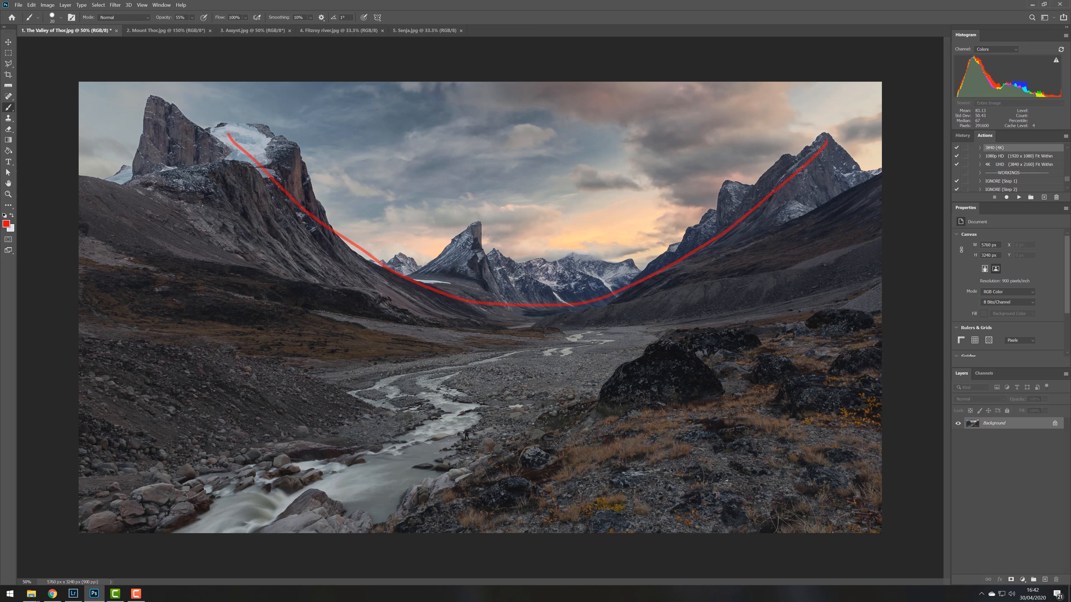
{"action": "mouse_move", "coordinate": [404, 277]}
{"action": "left_mouse_down"}
{"action": "mouse_move", "coordinate": [485, 219]}
{"action": "mouse_move", "coordinate": [501, 306]}
{"action": "left_mouse_up"}
{"action": "key", "text": "ctrl+z"}
{"action": "key", "text": "ctrl+z"}
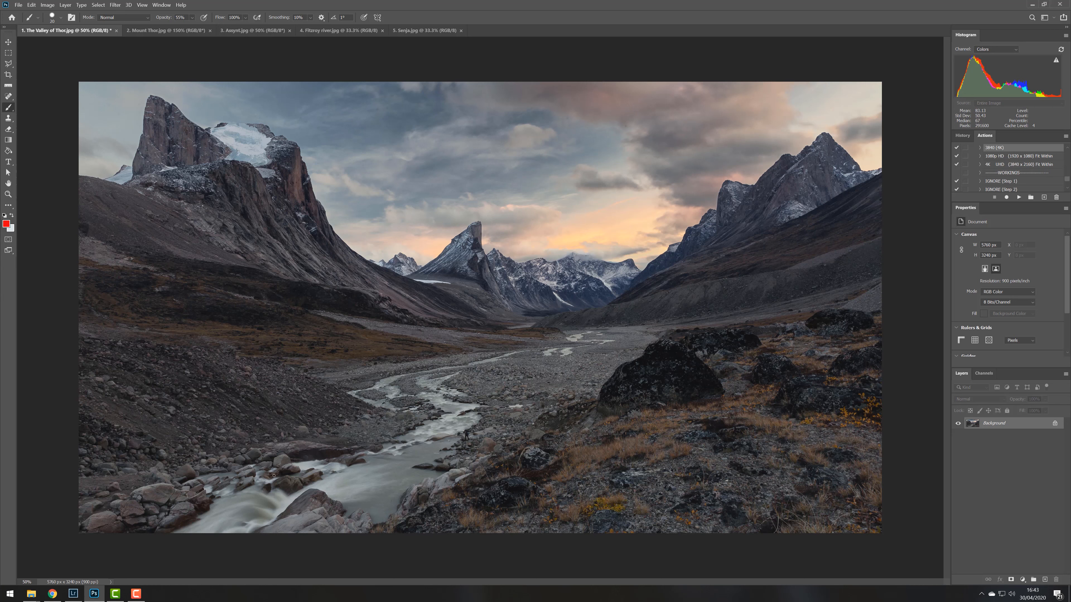
Mark the river's winding course and two areas of the sky with temporary red brush strokes, undoing each one
{"action": "mouse_move", "coordinate": [332, 478]}
{"action": "left_mouse_down"}
{"action": "mouse_move", "coordinate": [419, 442]}
{"action": "mouse_move", "coordinate": [404, 386]}
{"action": "mouse_move", "coordinate": [563, 345]}
{"action": "mouse_move", "coordinate": [526, 312]}
{"action": "left_mouse_up"}
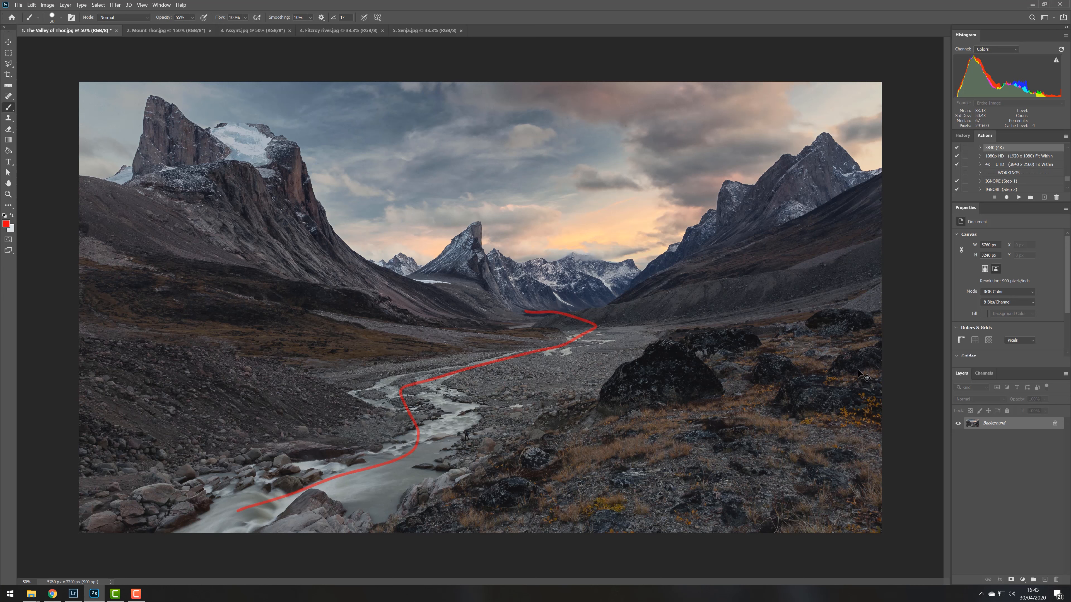
{"action": "key", "text": "ctrl+z"}
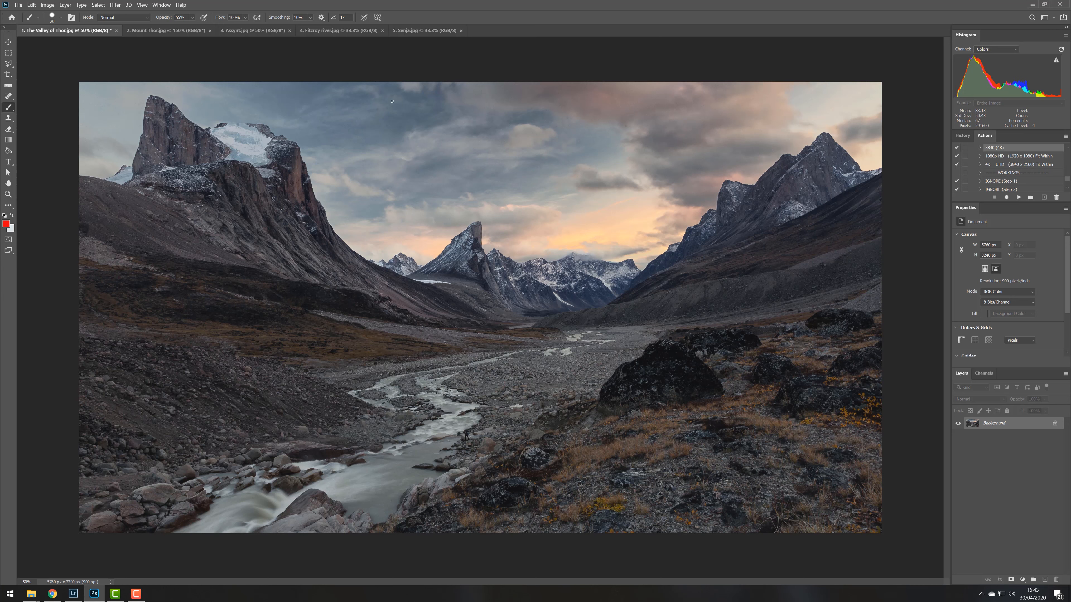
{"action": "mouse_move", "coordinate": [411, 86]}
{"action": "left_mouse_down"}
{"action": "mouse_move", "coordinate": [441, 111]}
{"action": "mouse_move", "coordinate": [354, 132]}
{"action": "mouse_move", "coordinate": [376, 94]}
{"action": "mouse_move", "coordinate": [401, 85]}
{"action": "left_mouse_up"}
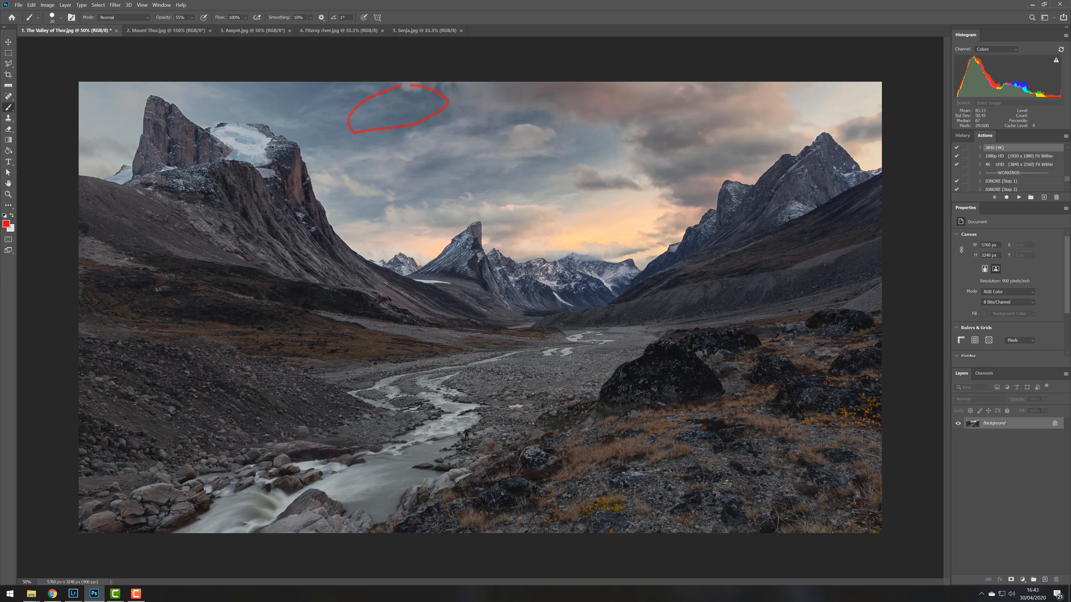
{"action": "key", "text": "ctrl+z"}
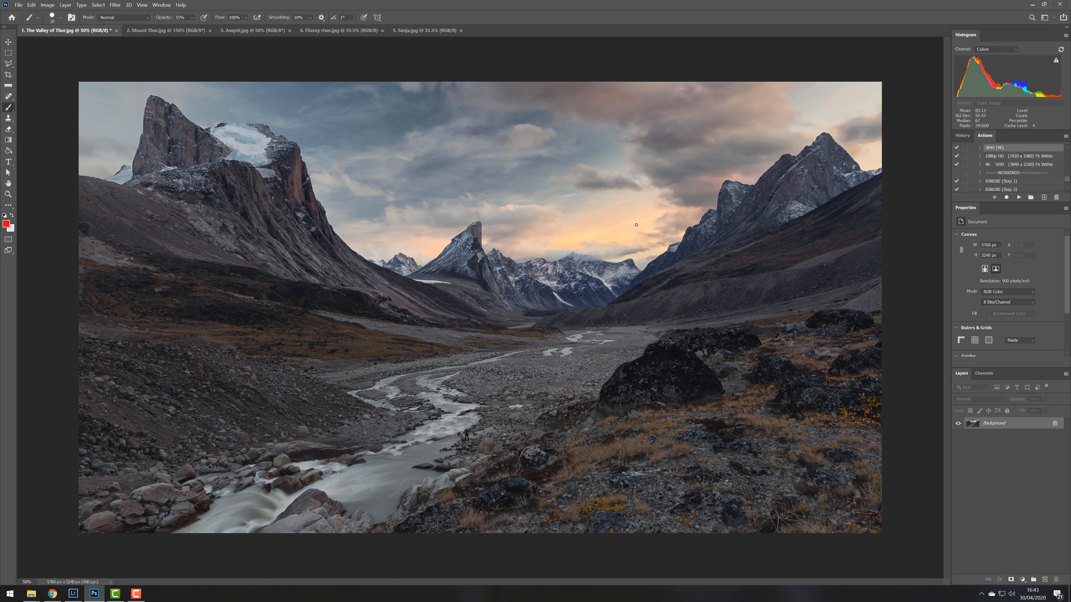
{"action": "mouse_move", "coordinate": [582, 224]}
{"action": "left_mouse_down"}
{"action": "mouse_move", "coordinate": [614, 249]}
{"action": "mouse_move", "coordinate": [654, 235]}
{"action": "left_mouse_up"}
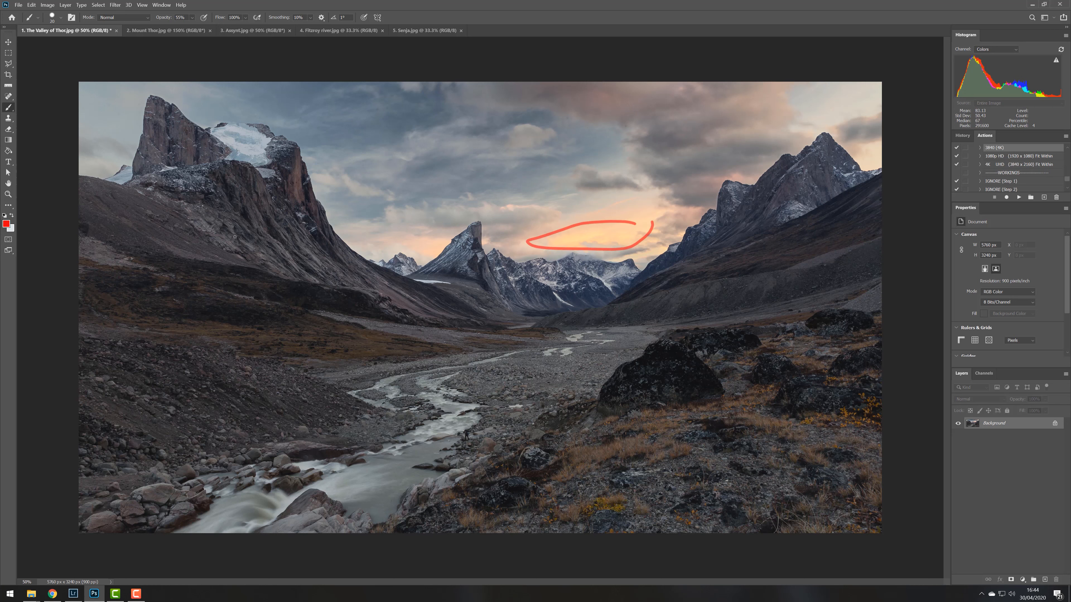
{"action": "key", "text": "ctrl+z"}
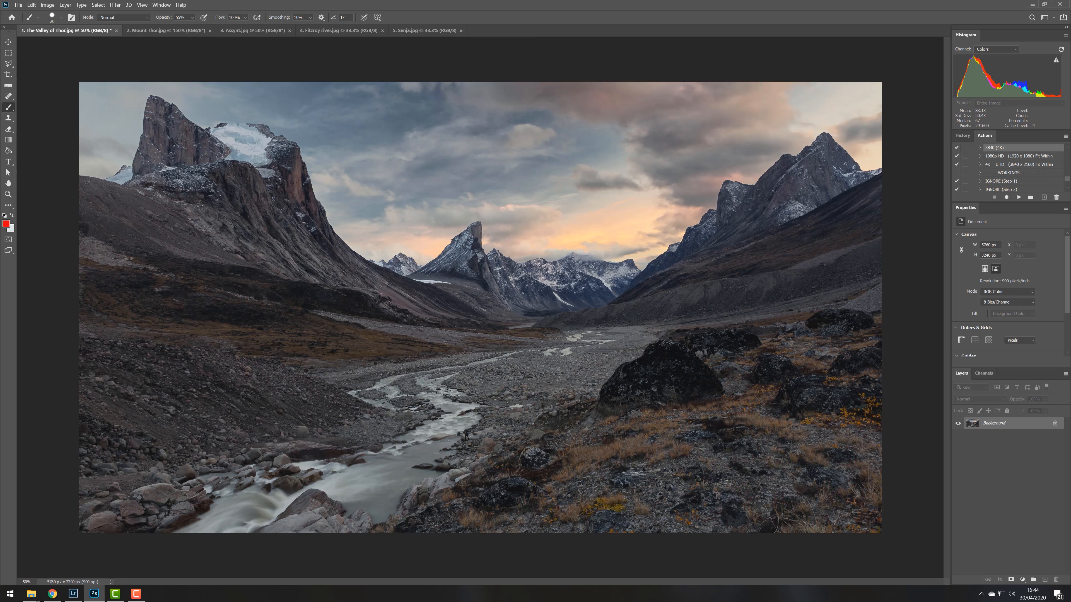
Switch to Lightroom Classic, open Valley of Thor RAW.CR2 from the first photo's stack in Develop, and reset its settings
{"action": "left_click", "coordinate": [73, 594]}
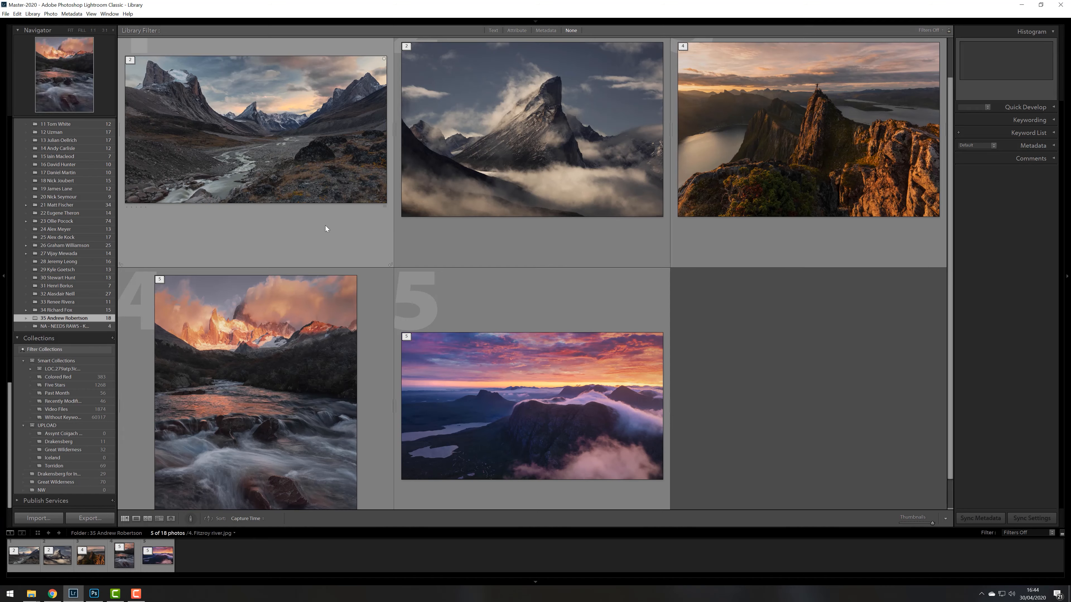
{"action": "key", "text": "ctrl+apostrophe"}
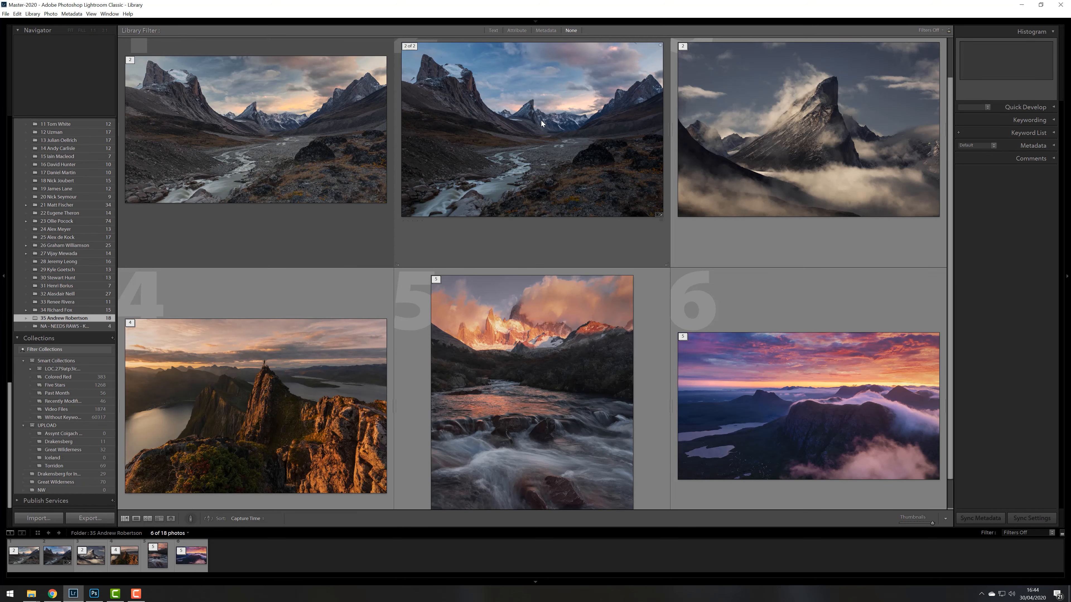
{"action": "double_click", "coordinate": [541, 121]}
{"action": "key", "text": "d"}
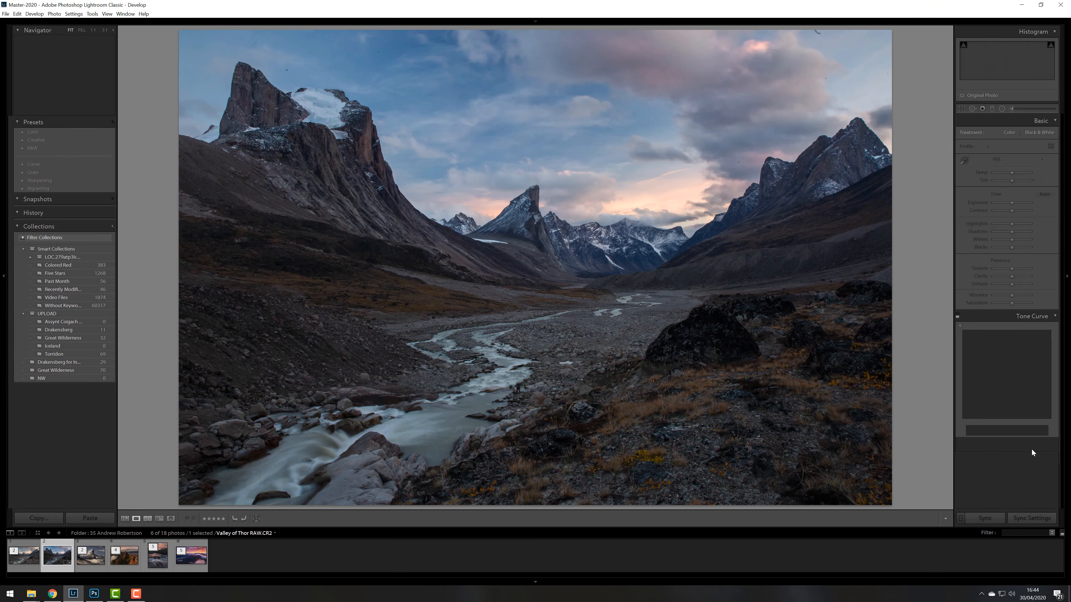
{"action": "left_click", "coordinate": [1010, 514]}
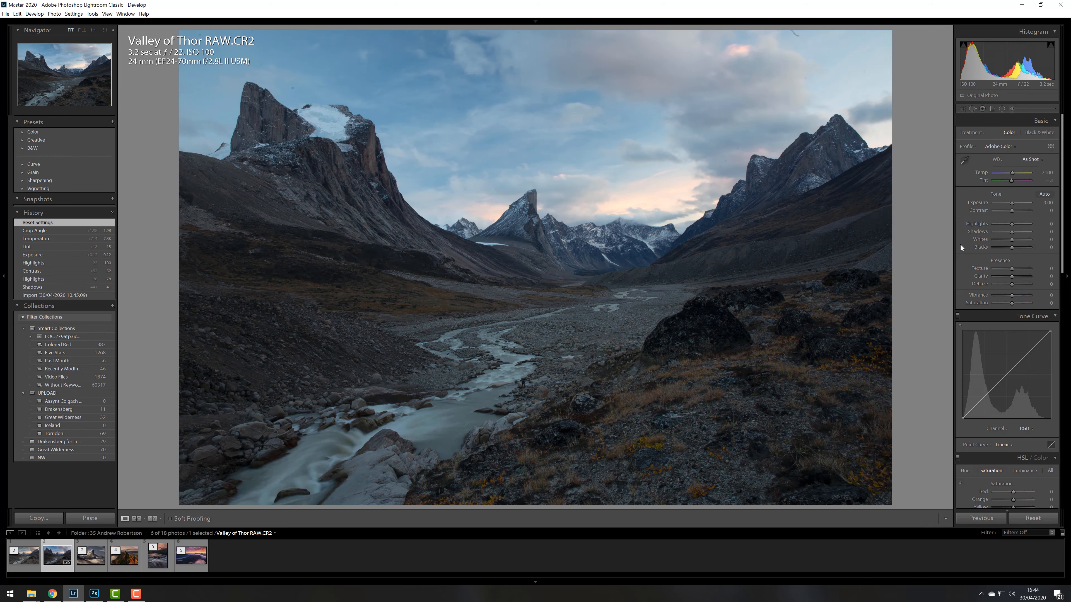
Set the raw photo's highlights to -77, shadows to +63, contrast to +43, temperature to 8813 and tint to +10
{"action": "left_click_drag", "start_coordinate": [1002, 226], "coordinate": [1019, 210]}
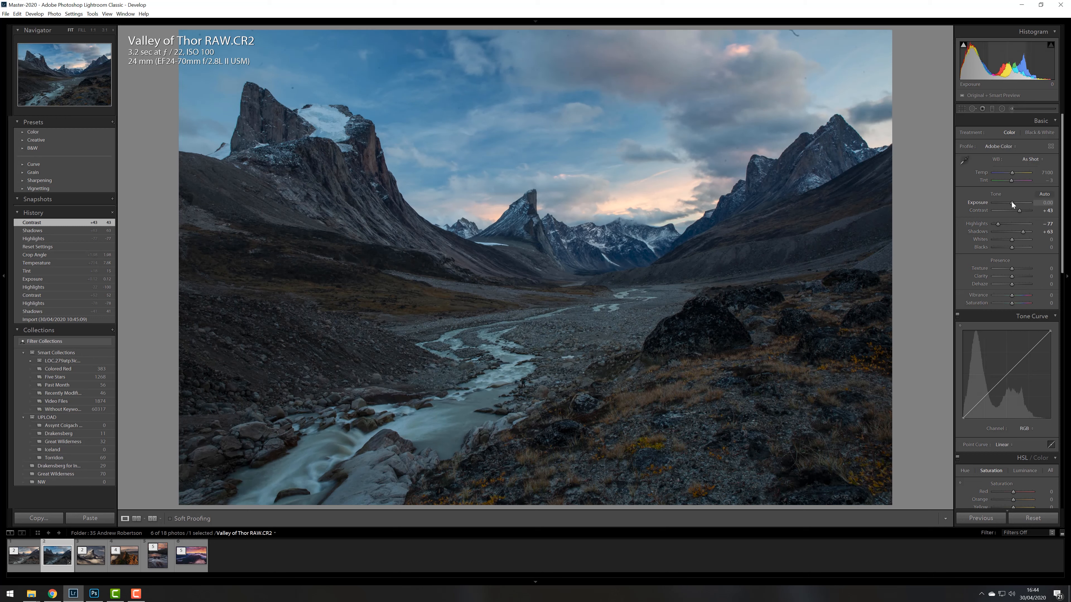
{"action": "left_click_drag", "start_coordinate": [1012, 173], "coordinate": [1016, 173]}
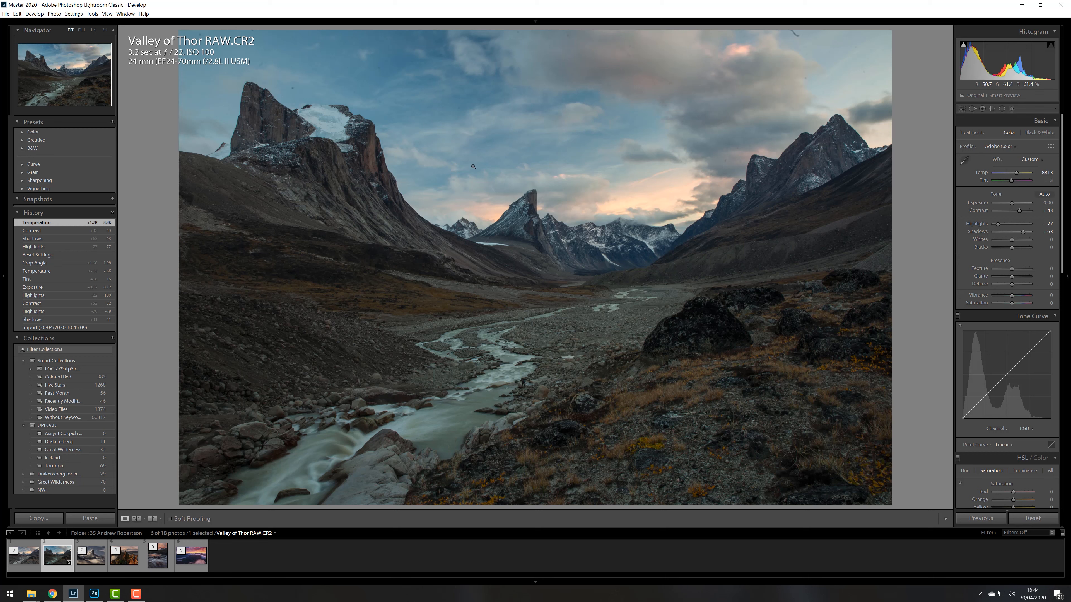
{"action": "left_click_drag", "start_coordinate": [1011, 180], "coordinate": [1012, 180]}
{"action": "left_click_drag", "start_coordinate": [1015, 180], "coordinate": [1015, 179]}
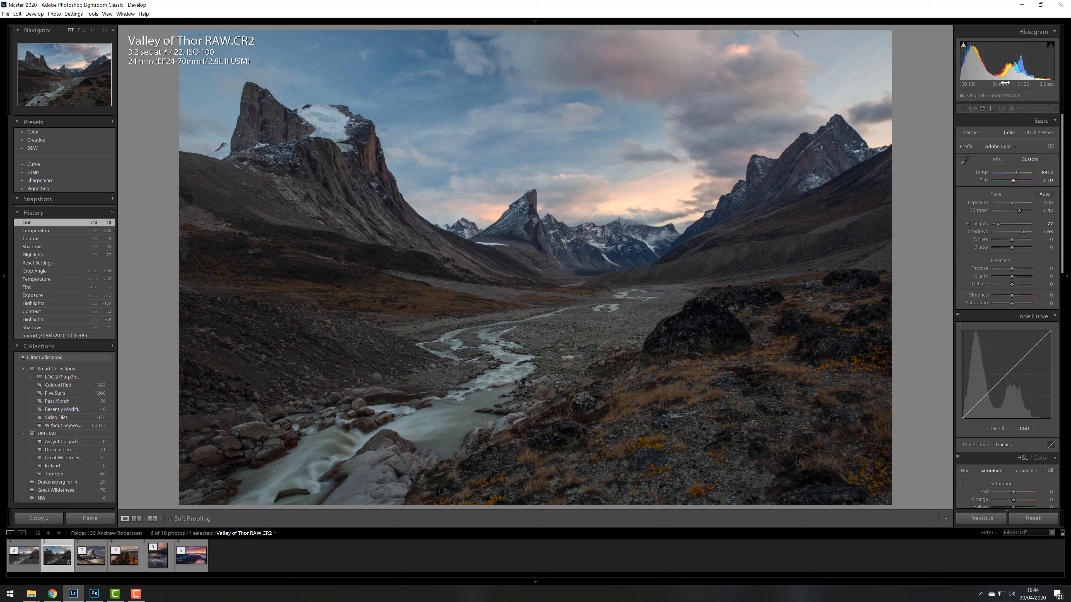
Paint an adjustment brush mask over the bright sky above the distant peaks and lower its exposure to about -0.22
{"action": "left_click", "coordinate": [1010, 107]}
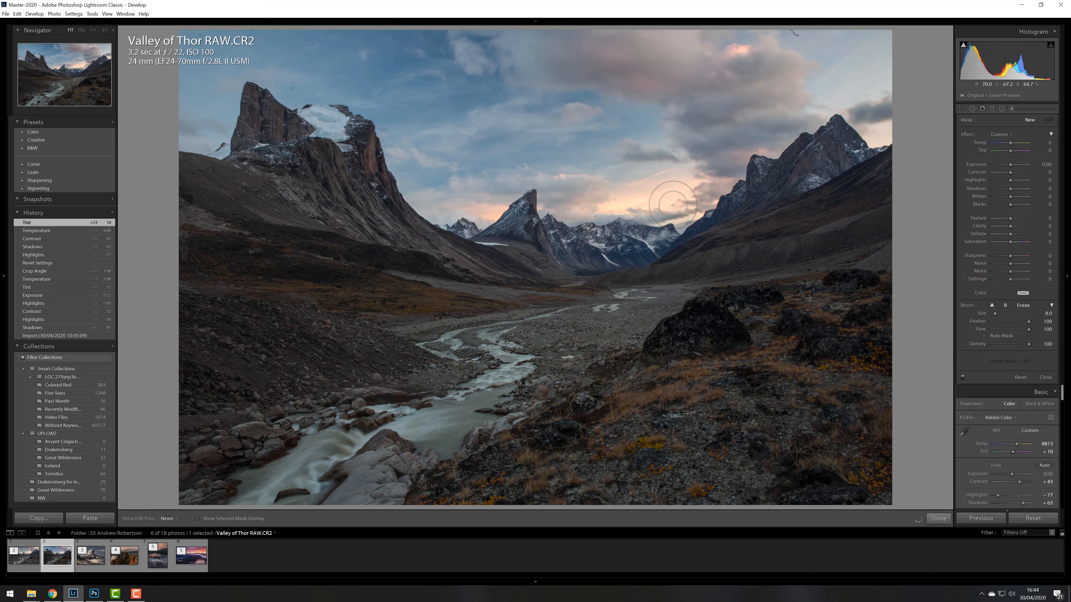
{"action": "mouse_move", "coordinate": [673, 205]}
{"action": "left_mouse_down"}
{"action": "mouse_move", "coordinate": [477, 202]}
{"action": "mouse_move", "coordinate": [496, 205]}
{"action": "left_mouse_up"}
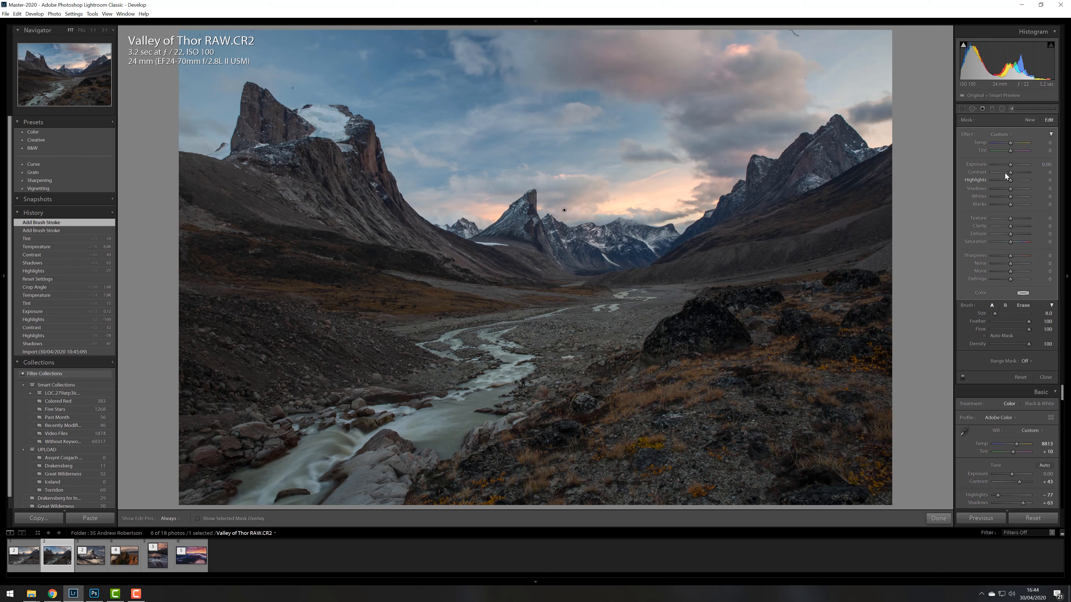
{"action": "left_click_drag", "start_coordinate": [1010, 164], "coordinate": [1009, 165]}
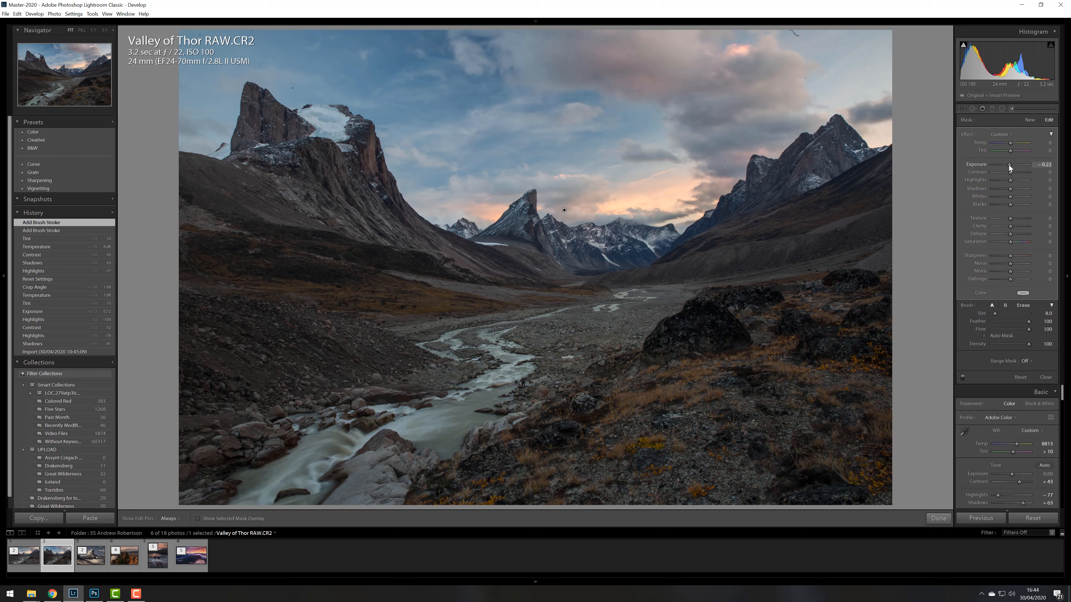
{"action": "left_click", "coordinate": [1005, 110]}
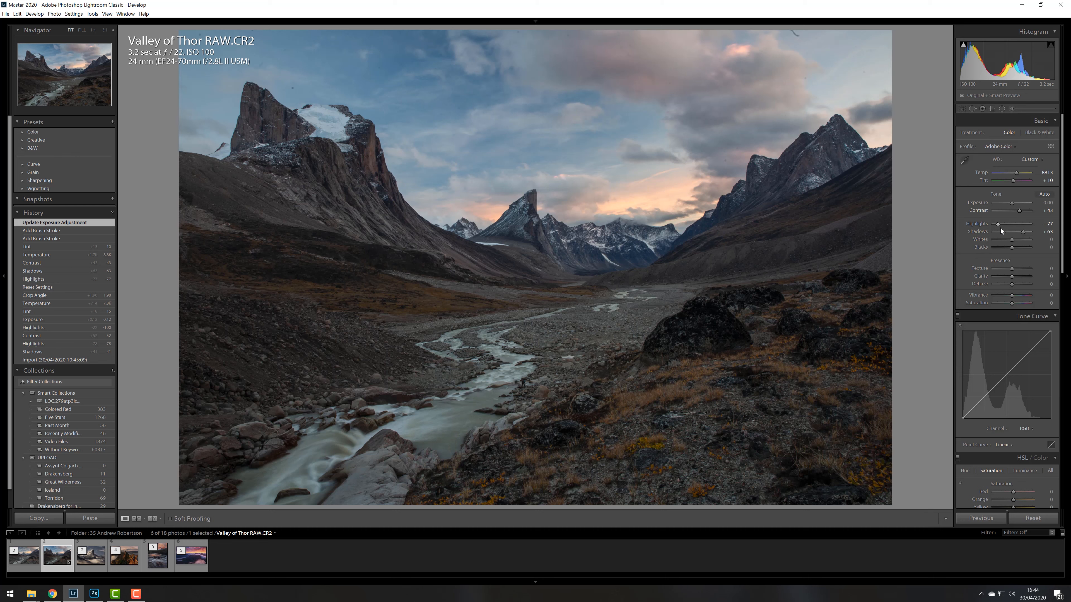
Set the whole photo's highlights to -100, shadows to +100, exposure to +0.27 and contrast to +44
{"action": "left_click_drag", "start_coordinate": [998, 224], "coordinate": [1012, 202]}
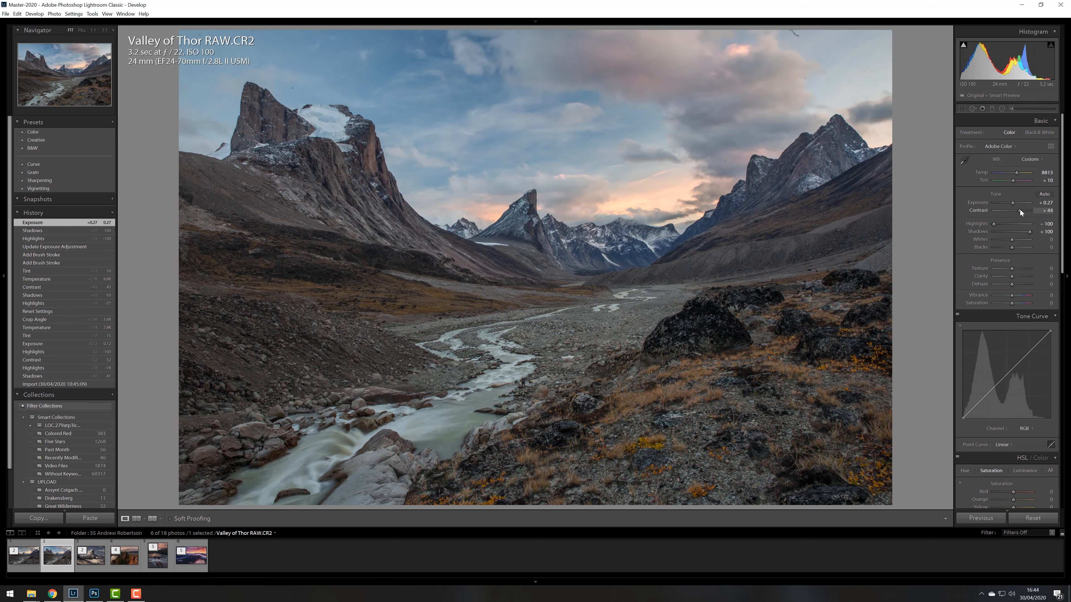
Add a graduated filter over the foreground with contrast 12, saturation 26, temperature 4 and exposure 0.16
{"action": "left_click", "coordinate": [993, 108]}
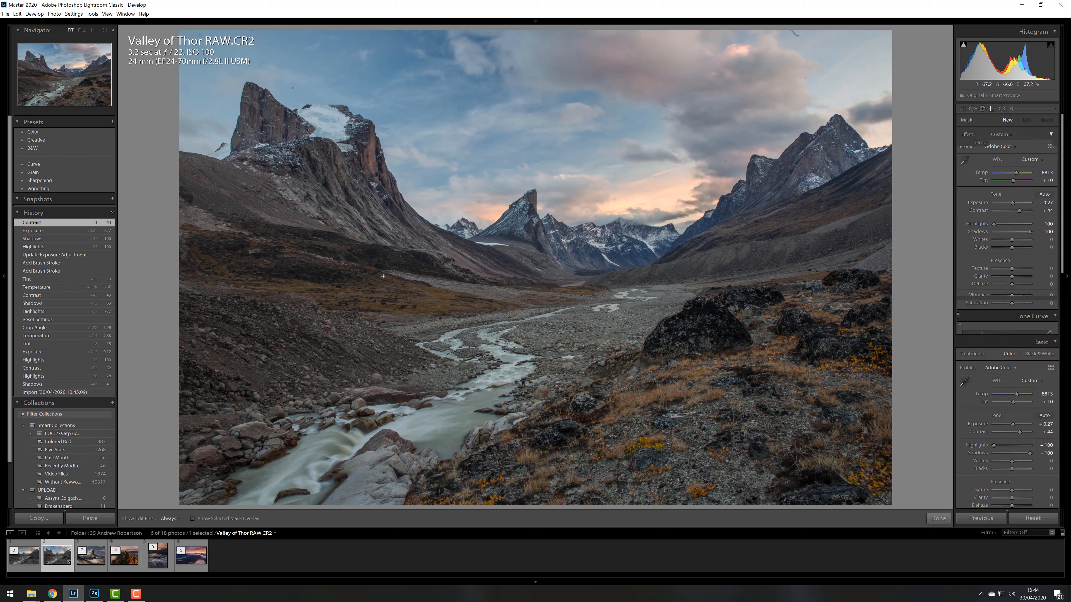
{"action": "left_click_drag", "start_coordinate": [542, 332], "coordinate": [542, 210]}
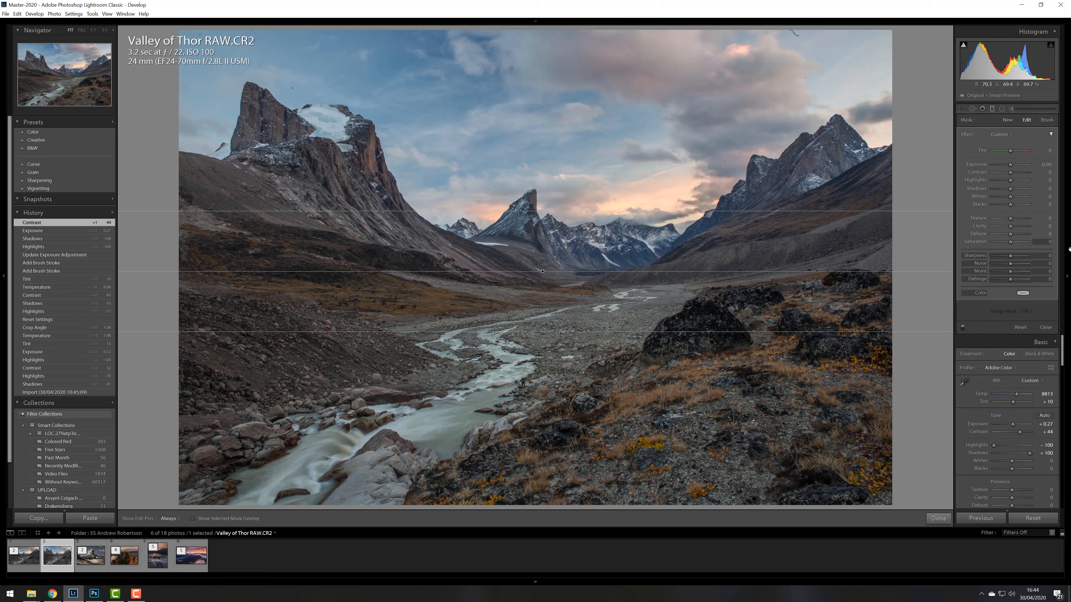
{"action": "left_click_drag", "start_coordinate": [1011, 172], "coordinate": [1013, 172]}
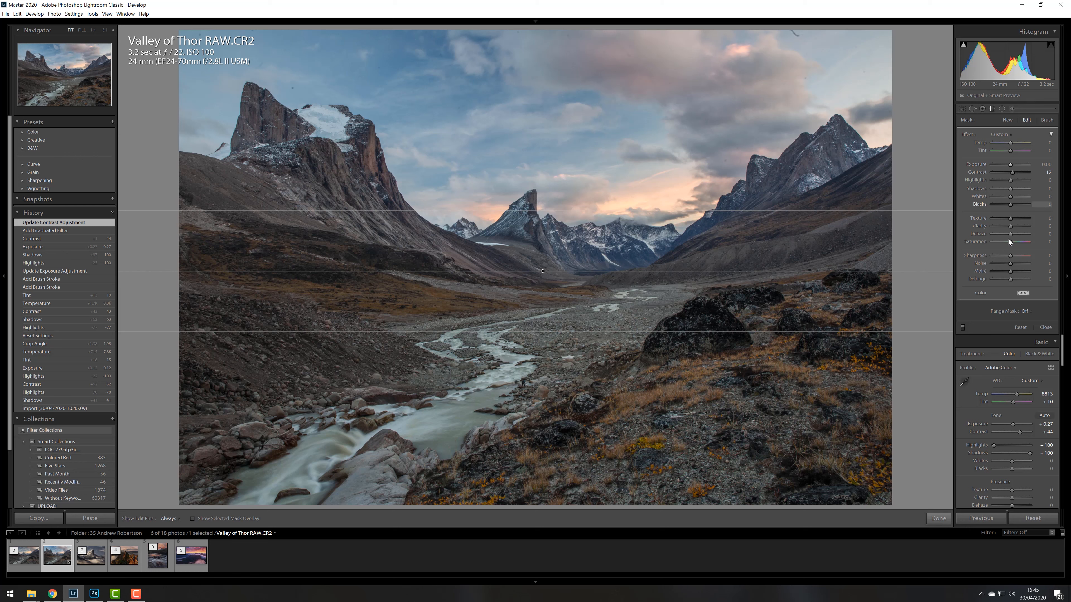
{"action": "left_click_drag", "start_coordinate": [1009, 241], "coordinate": [1016, 241]}
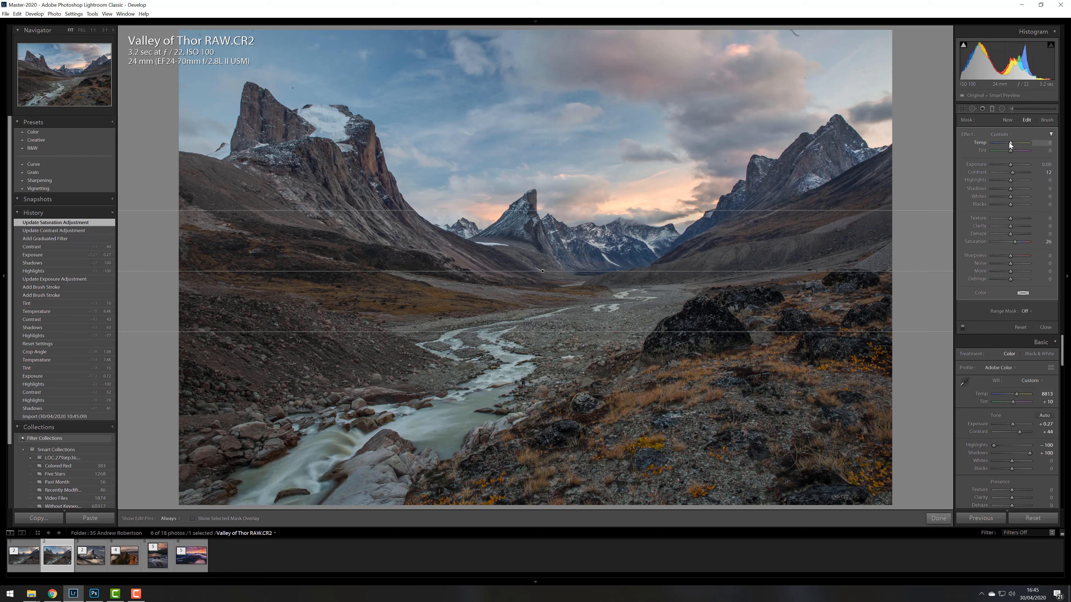
{"action": "left_click_drag", "start_coordinate": [1009, 142], "coordinate": [1011, 166]}
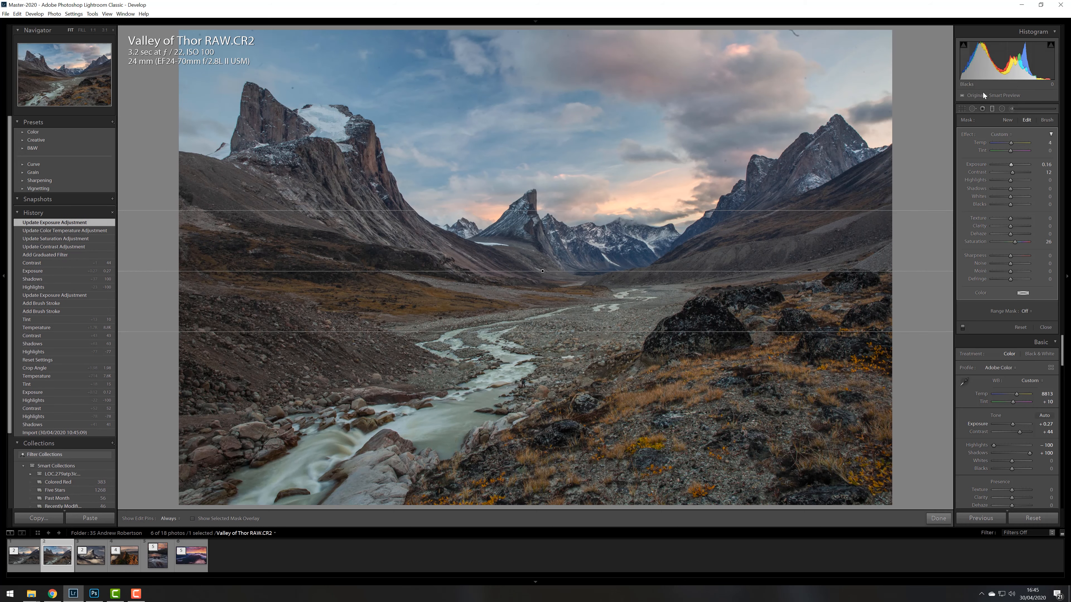
{"action": "left_click", "coordinate": [991, 108]}
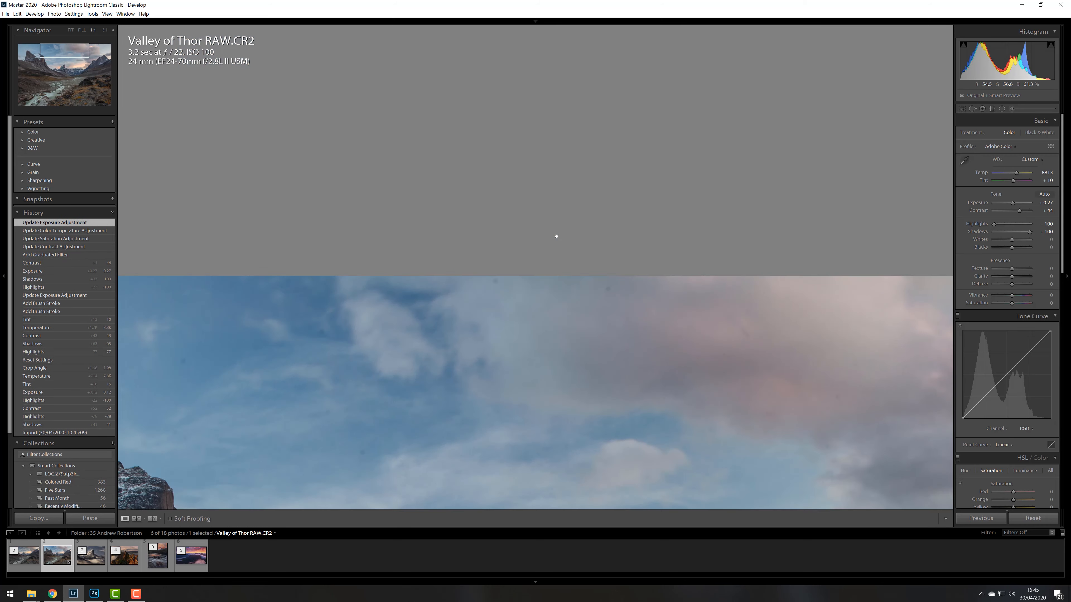
Add a second graduated filter darkening the upper sky with exposure -0.40 and extend its lower edge slightly downward
{"action": "left_click", "coordinate": [556, 236]}
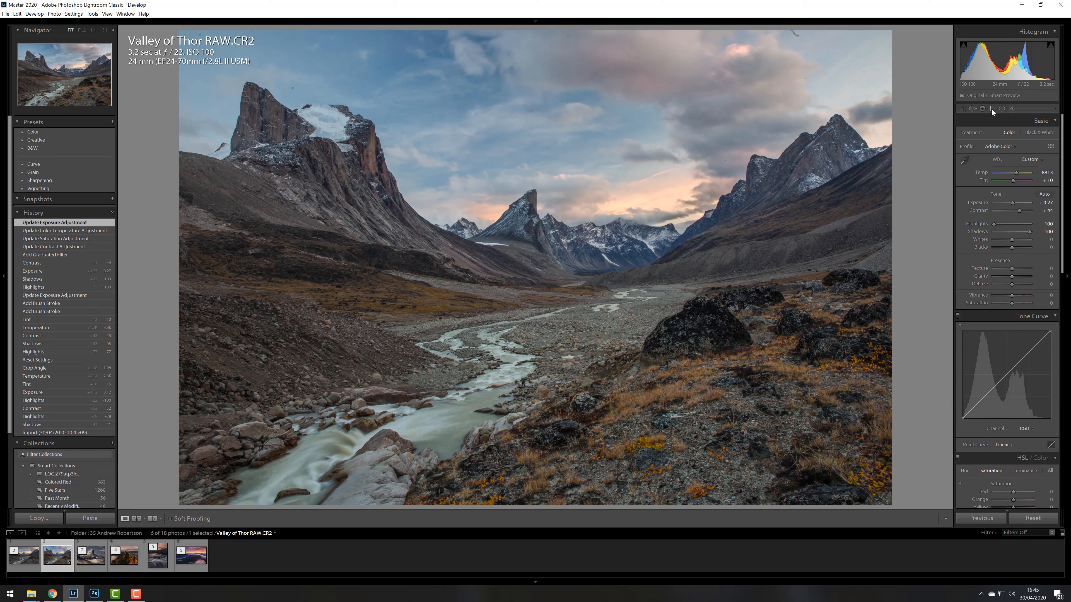
{"action": "left_click", "coordinate": [992, 109]}
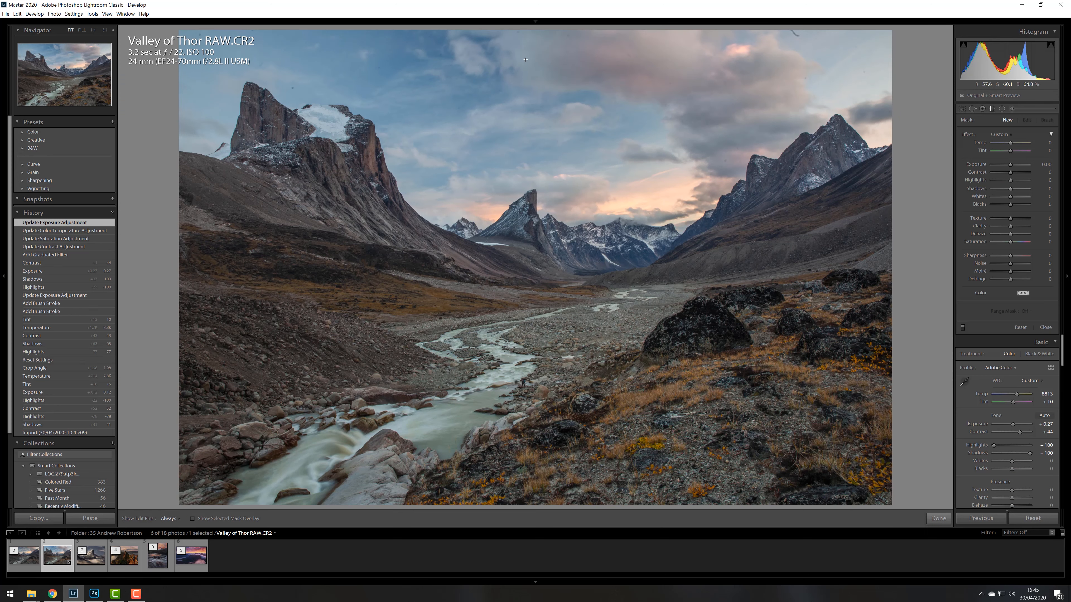
{"action": "left_click_drag", "start_coordinate": [536, 63], "coordinate": [536, 179]}
{"action": "left_click_drag", "start_coordinate": [1010, 164], "coordinate": [1008, 167]}
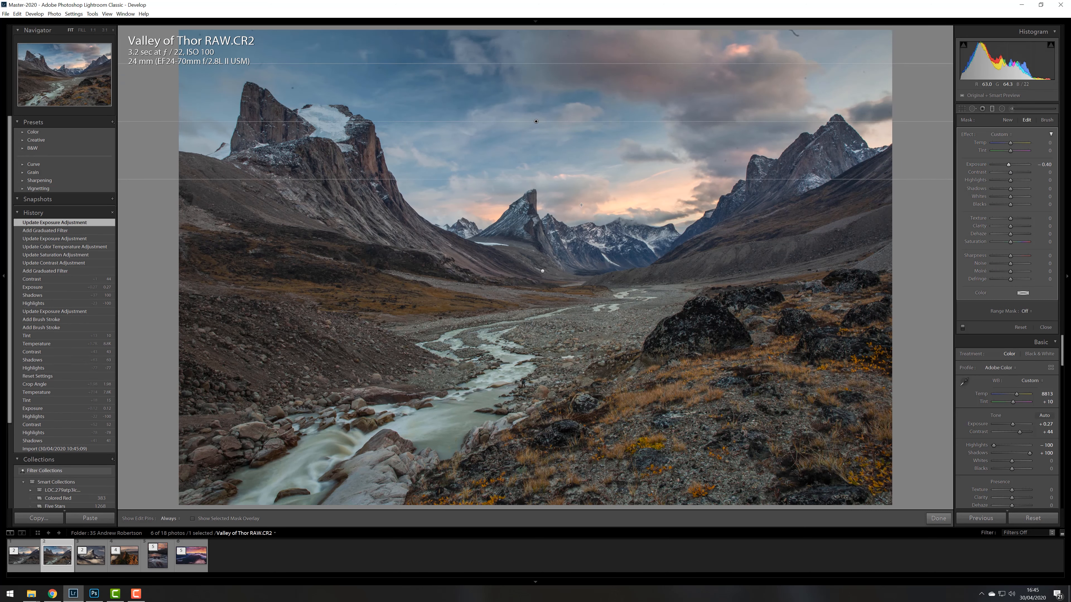
{"action": "left_click_drag", "start_coordinate": [577, 179], "coordinate": [578, 185]}
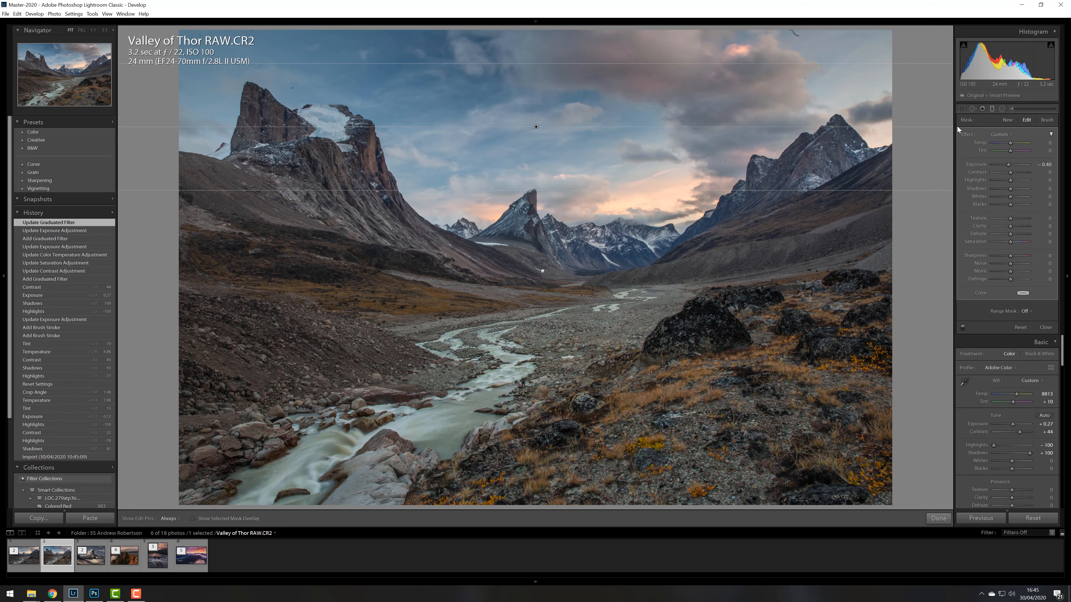
Crop a thin strip of sky off the photo's top edge using a custom aspect ratio
{"action": "left_click", "coordinate": [962, 108]}
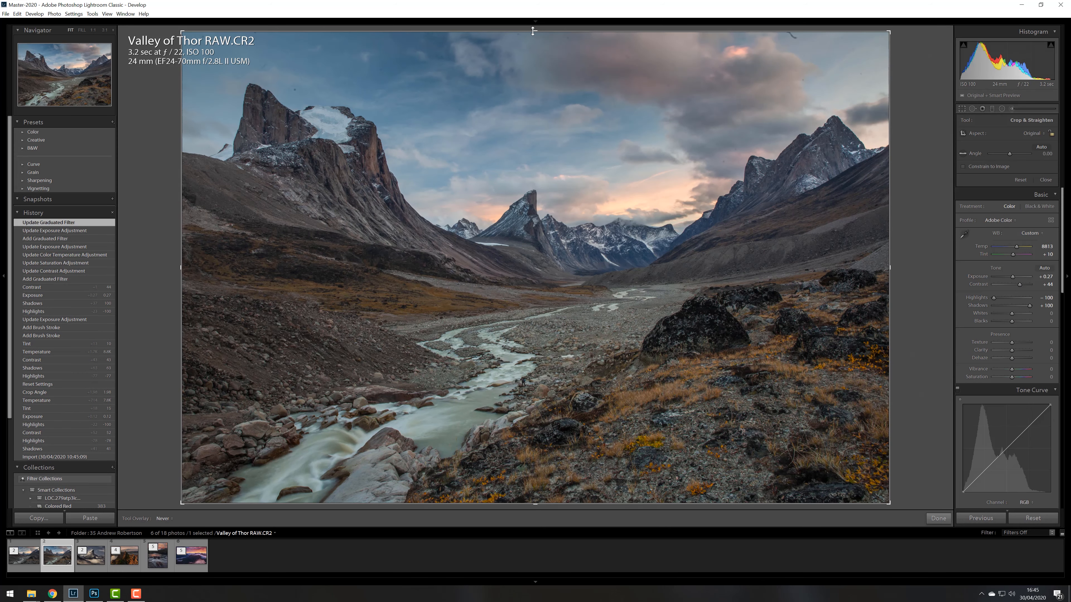
{"action": "left_click_drag", "start_coordinate": [531, 41], "coordinate": [530, 41]}
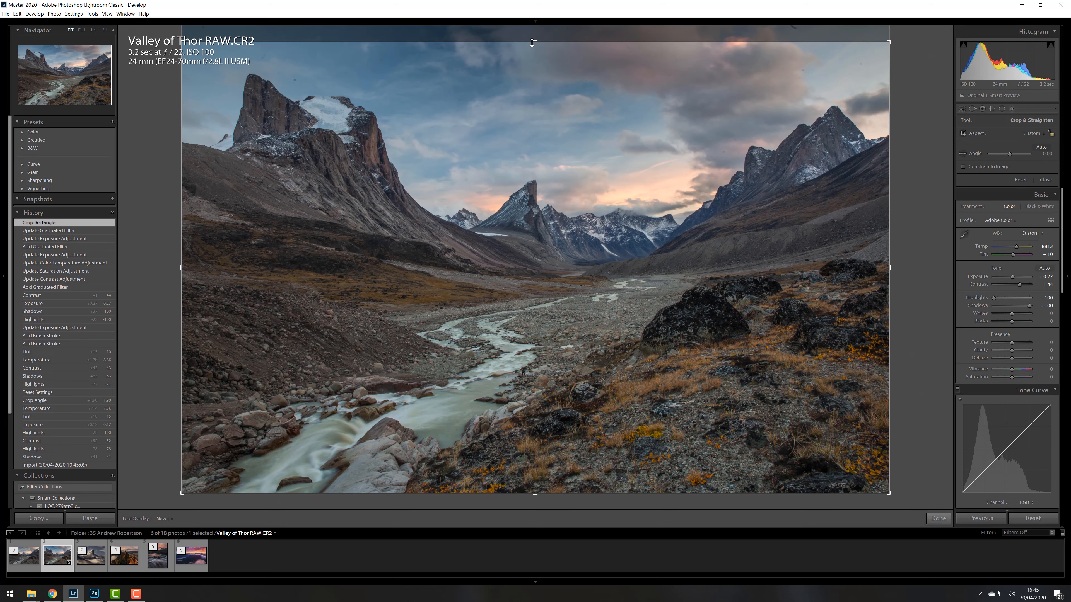
{"action": "key", "text": "Return"}
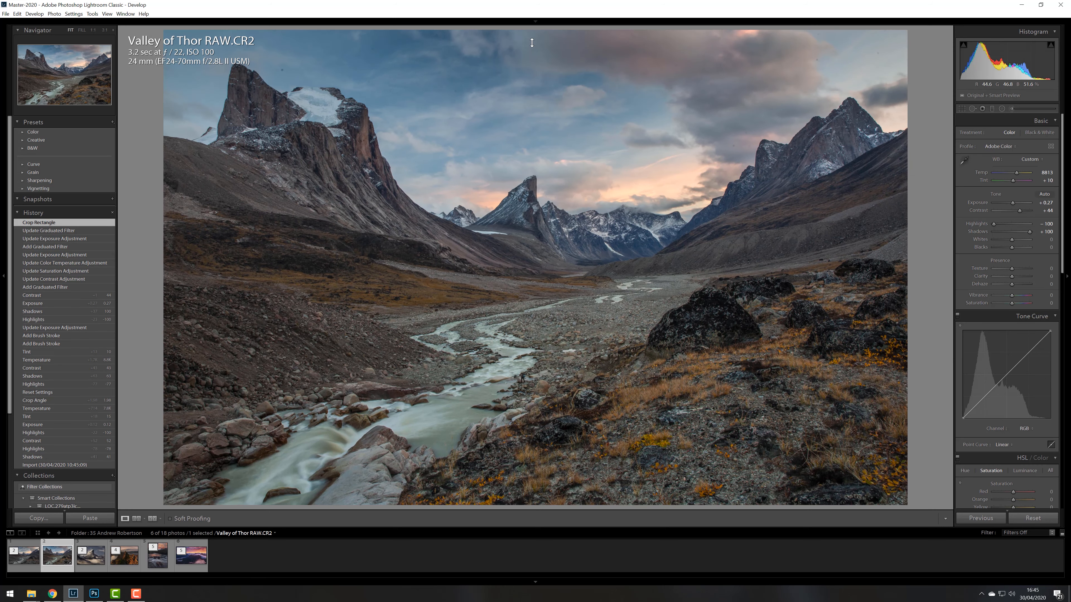
Compare Valley of Thor RAW.CR2 side by side with 1. The Valley of Thor.jpg and return to the thumbnail grid
{"action": "mouse_move", "coordinate": [533, 21]}
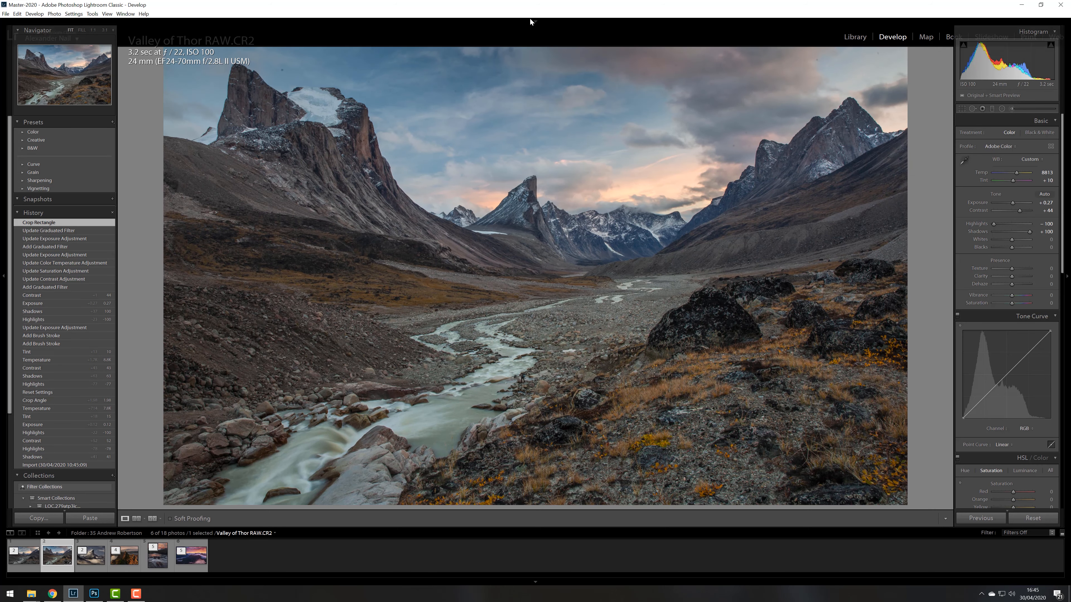
{"action": "key", "text": "c"}
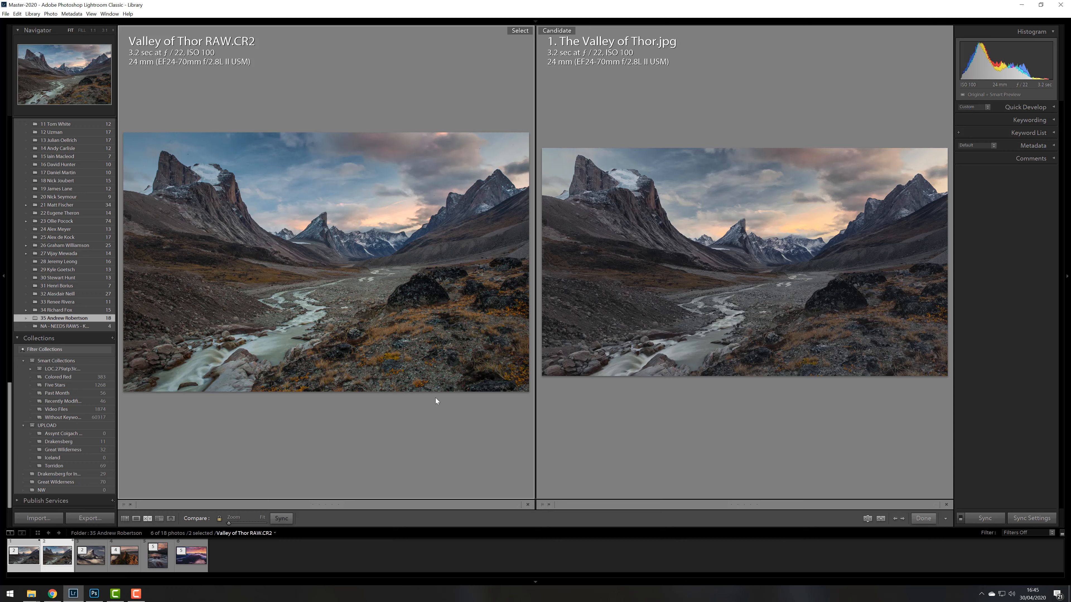
{"action": "key", "text": "g"}
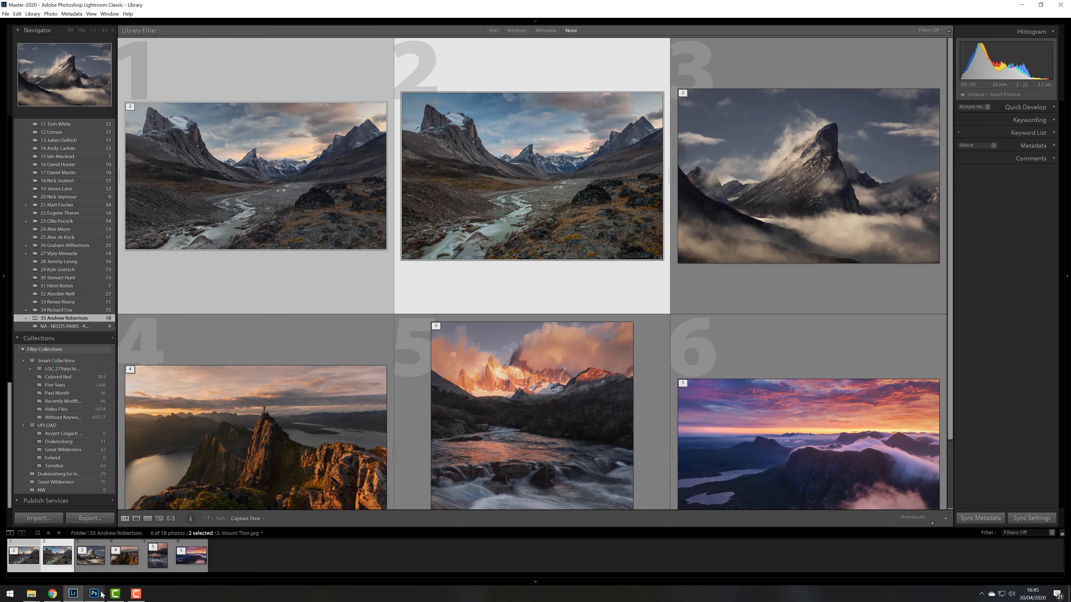
Switch to the Mount Thor image in Photoshop, mark the peak's two sides with straight red lines using a smaller brush, and undo them
{"action": "left_click", "coordinate": [100, 594]}
{"action": "left_click", "coordinate": [170, 30]}
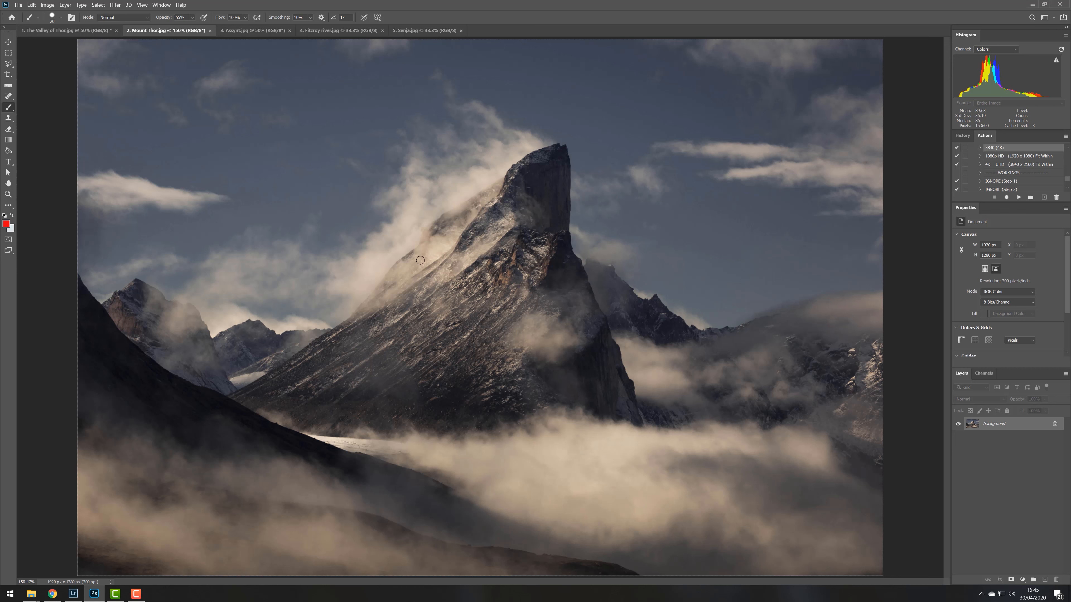
{"action": "key", "text": "bracketleft"}
{"action": "key", "text": "bracketleft"}
{"action": "key", "text": "bracketleft"}
{"action": "left_click", "coordinate": [226, 395]}
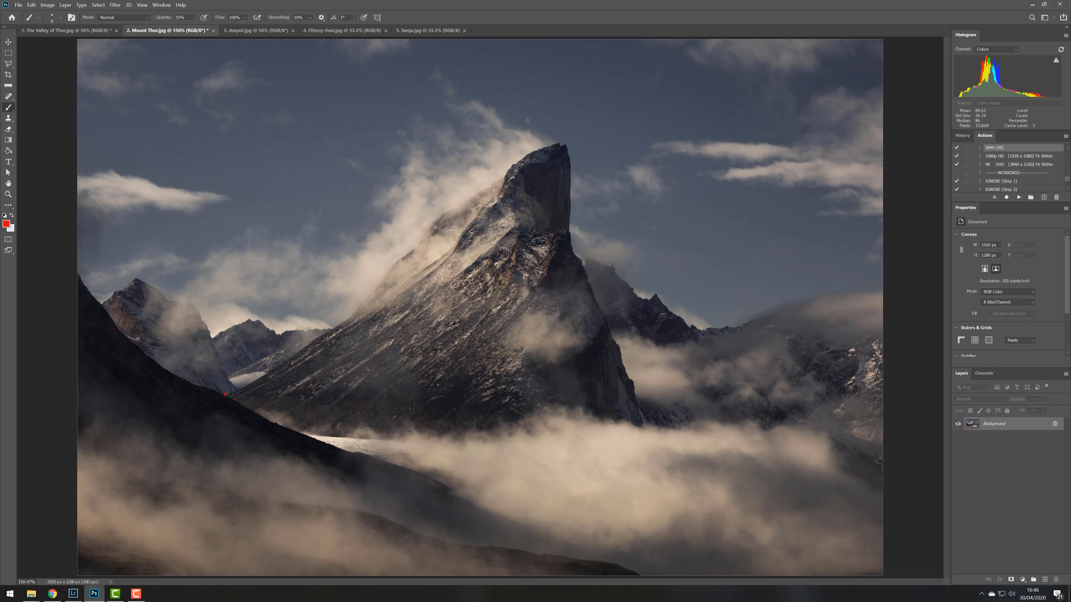
{"action": "left_click", "coordinate": [566, 145], "text": "shift"}
{"action": "left_click", "coordinate": [617, 421], "text": "shift"}
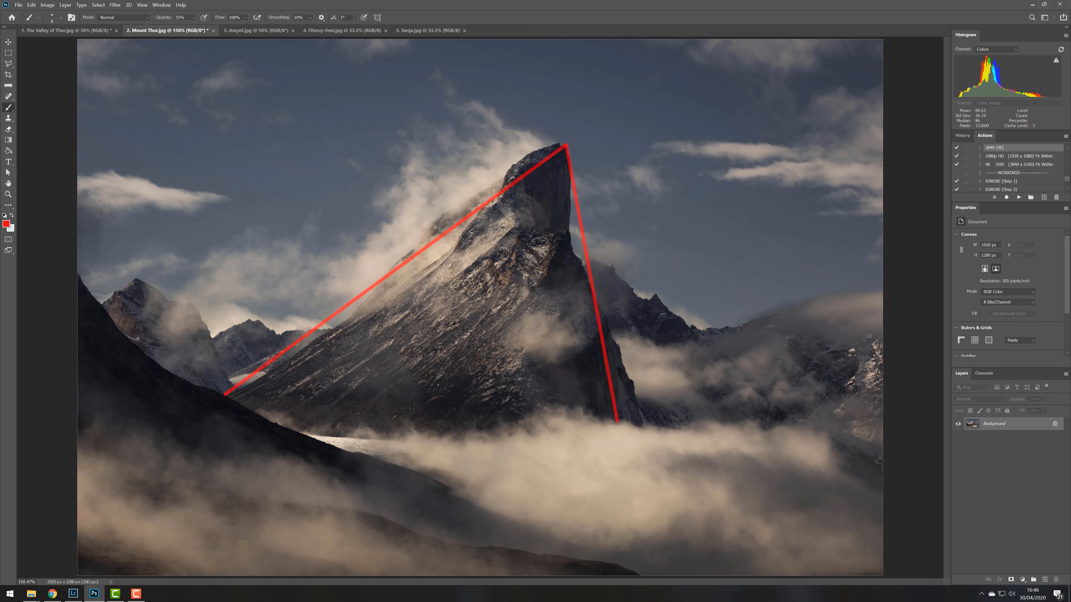
{"action": "key", "text": "ctrl+z"}
{"action": "key", "text": "ctrl+z"}
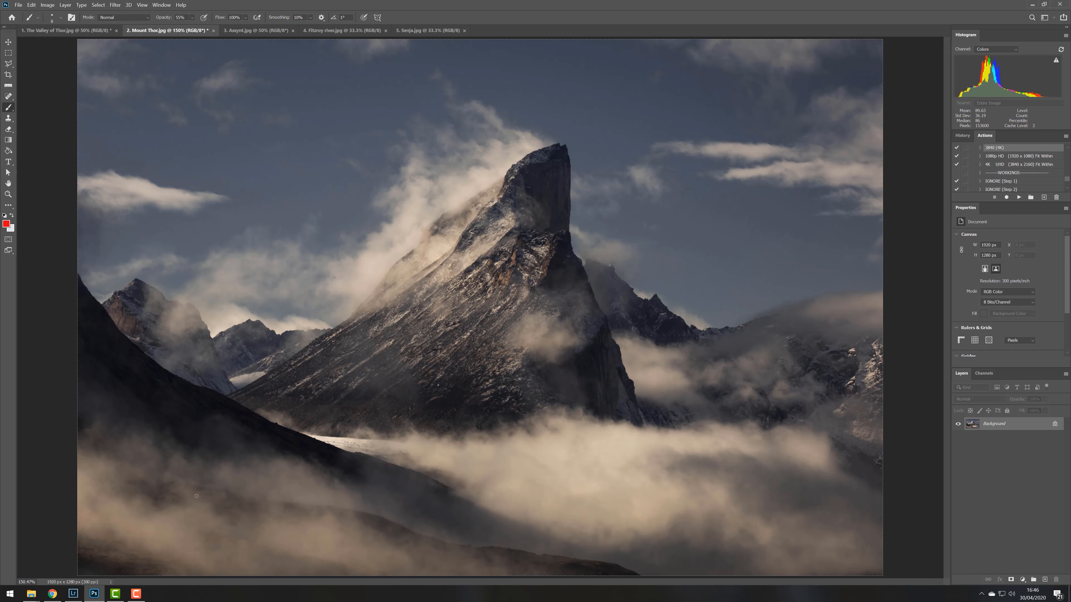
Switch to Lightroom, view Mount Thor RAW.CR2 enlarged and return to the thumbnail grid
{"action": "left_click", "coordinate": [73, 594]}
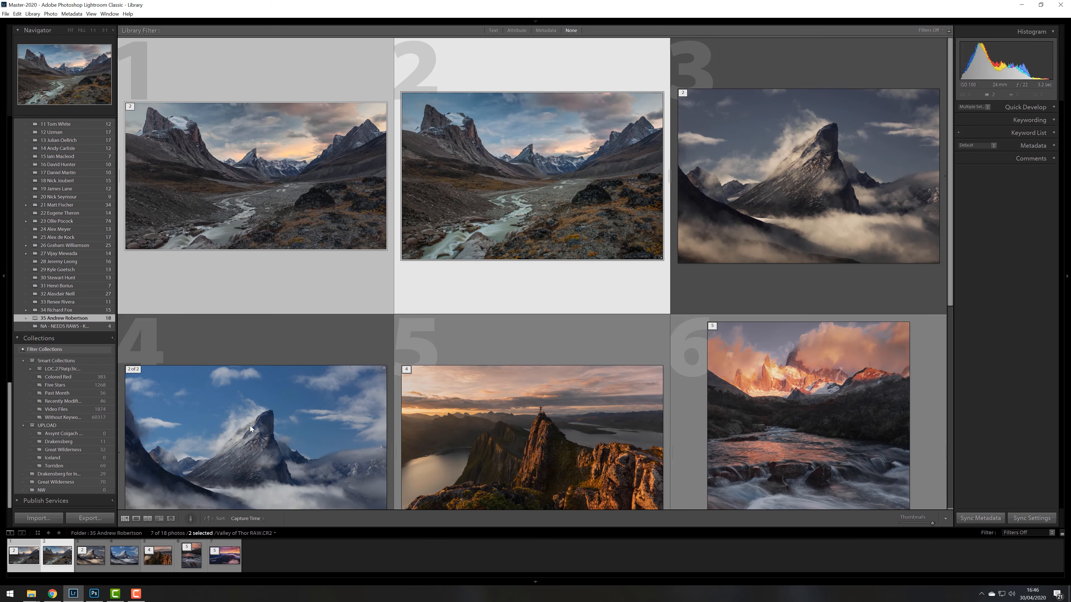
{"action": "scroll", "coordinate": [330, 322], "scroll_direction": "down", "scroll_amount": 3}
{"action": "double_click", "coordinate": [301, 298]}
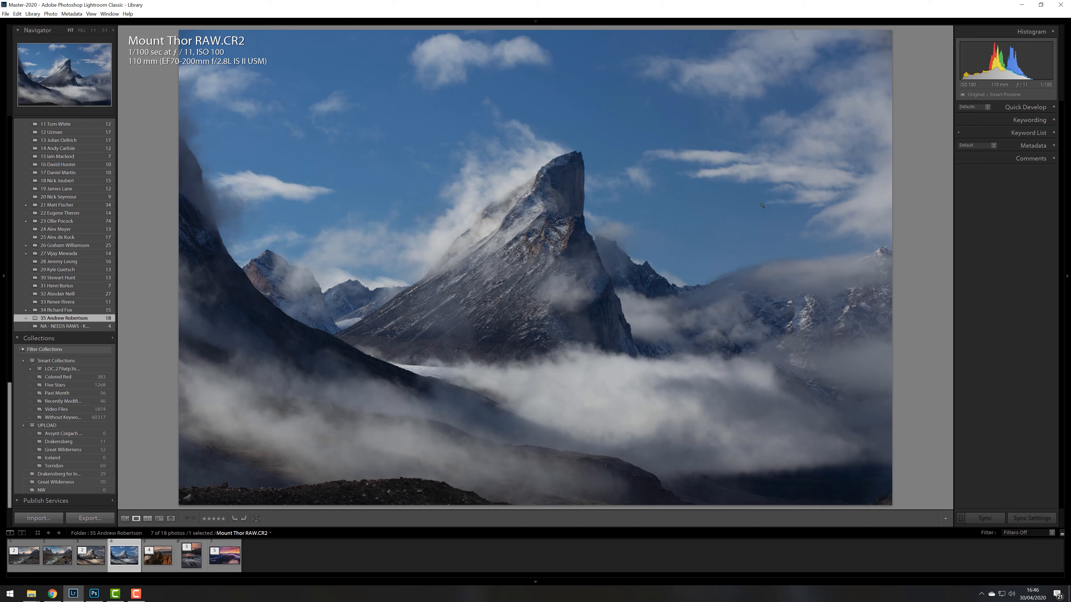
{"action": "key", "text": "g"}
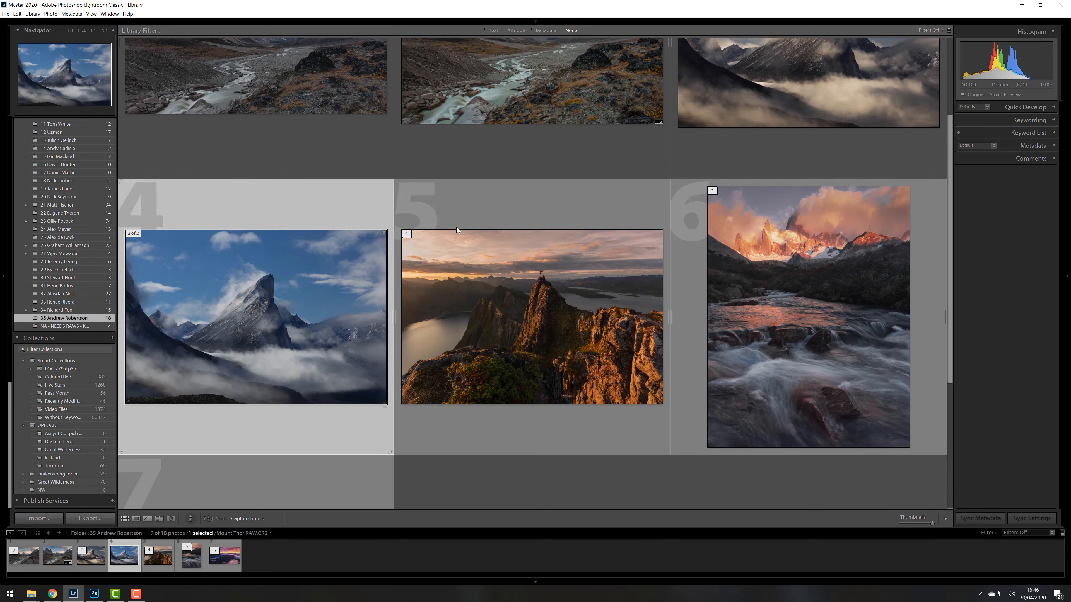
{"action": "scroll", "coordinate": [641, 306], "scroll_direction": "up", "scroll_amount": 2}
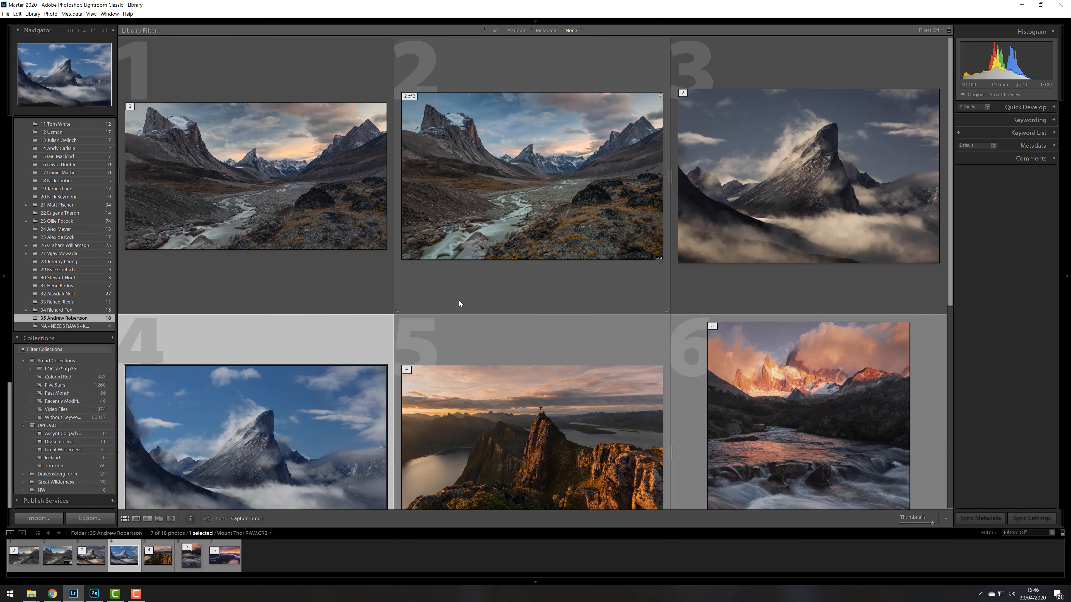
{"action": "scroll", "coordinate": [743, 319], "scroll_direction": "down", "scroll_amount": 1}
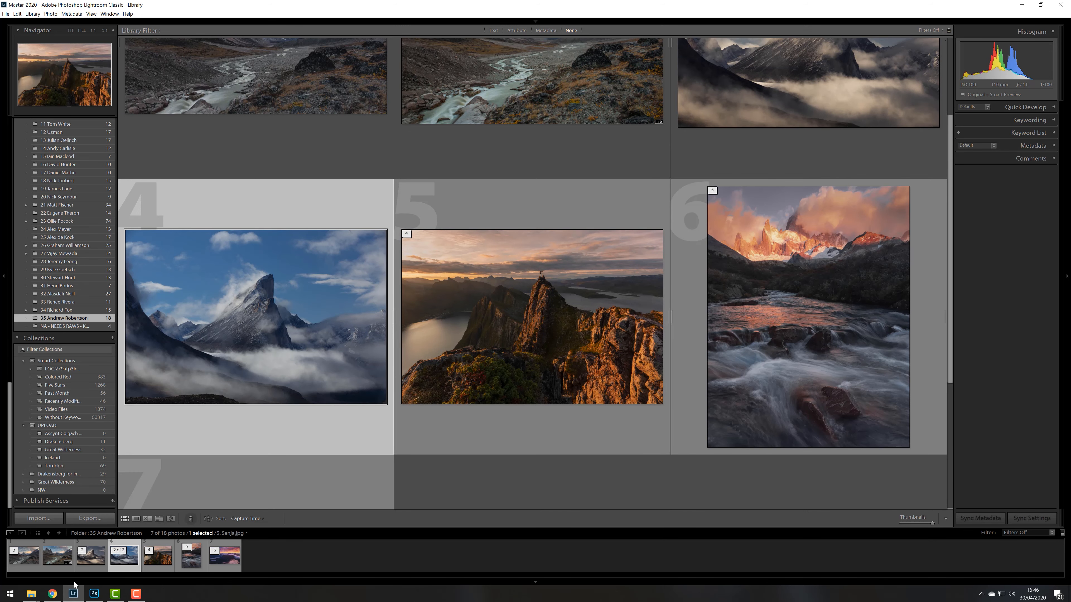
Switch to the Assynt image in Photoshop and outline the large central mountain with freehand red brush strokes
{"action": "left_click", "coordinate": [94, 594]}
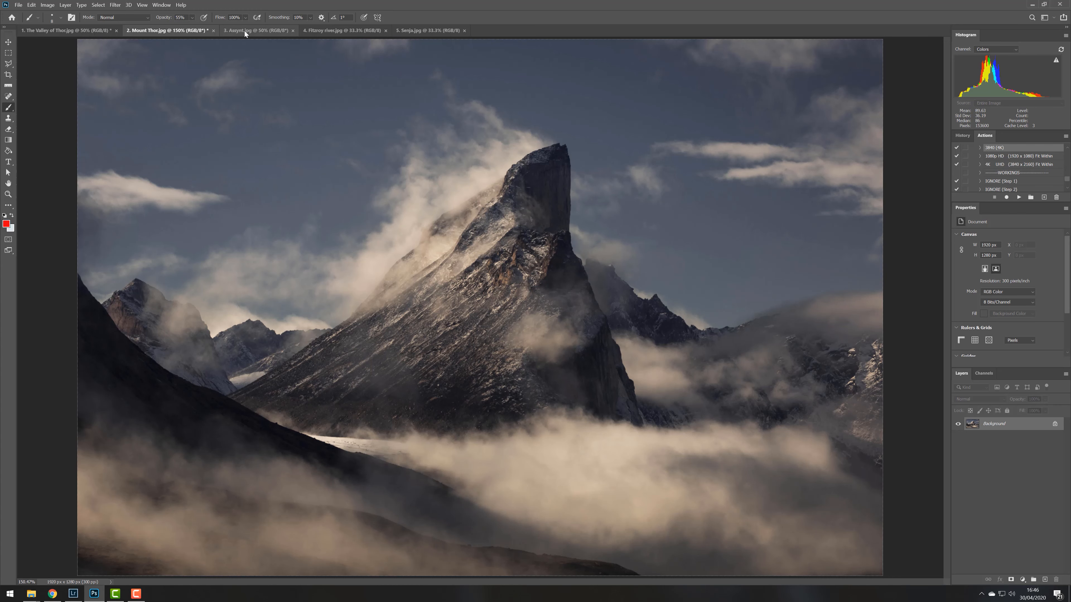
{"action": "left_click", "coordinate": [246, 30]}
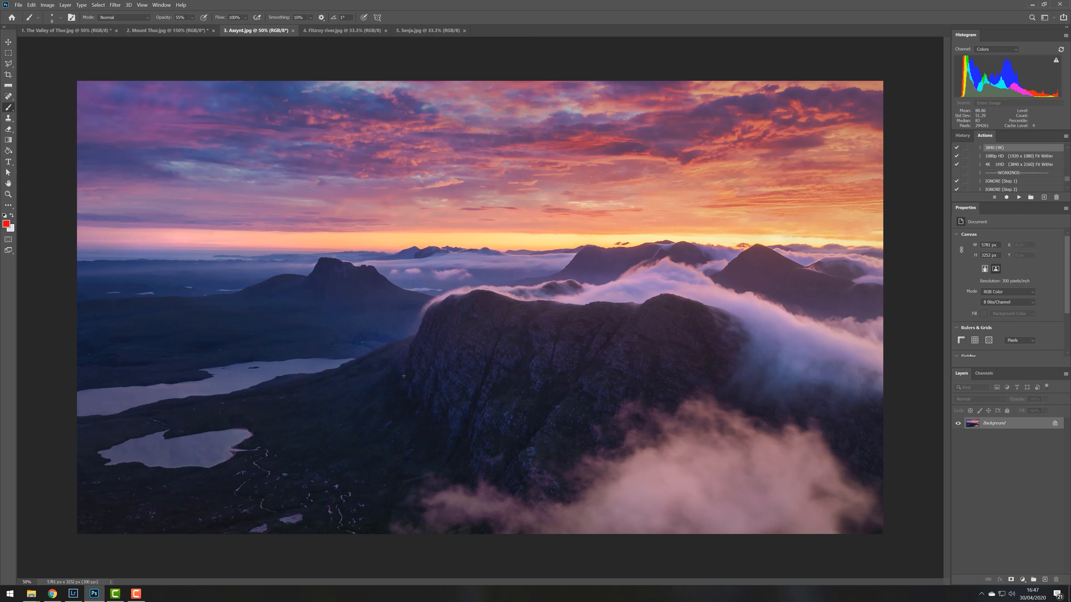
{"action": "mouse_move", "coordinate": [427, 330]}
{"action": "left_mouse_down"}
{"action": "mouse_move", "coordinate": [444, 300]}
{"action": "mouse_move", "coordinate": [490, 292]}
{"action": "mouse_move", "coordinate": [694, 299]}
{"action": "left_mouse_up"}
{"action": "left_click_drag", "start_coordinate": [830, 453], "coordinate": [727, 343]}
{"action": "left_click_drag", "start_coordinate": [379, 388], "coordinate": [373, 396]}
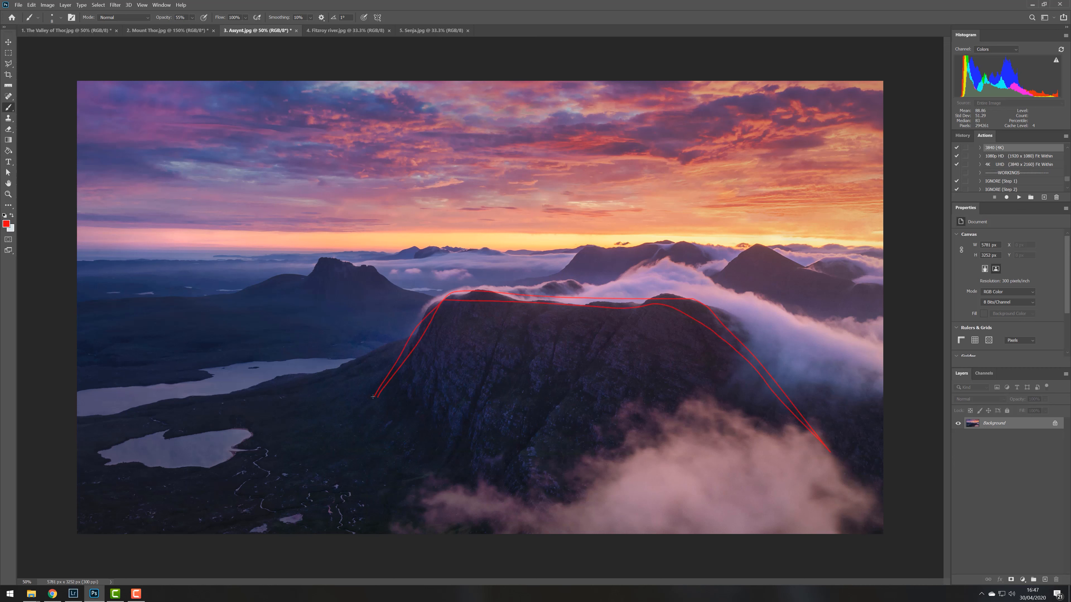
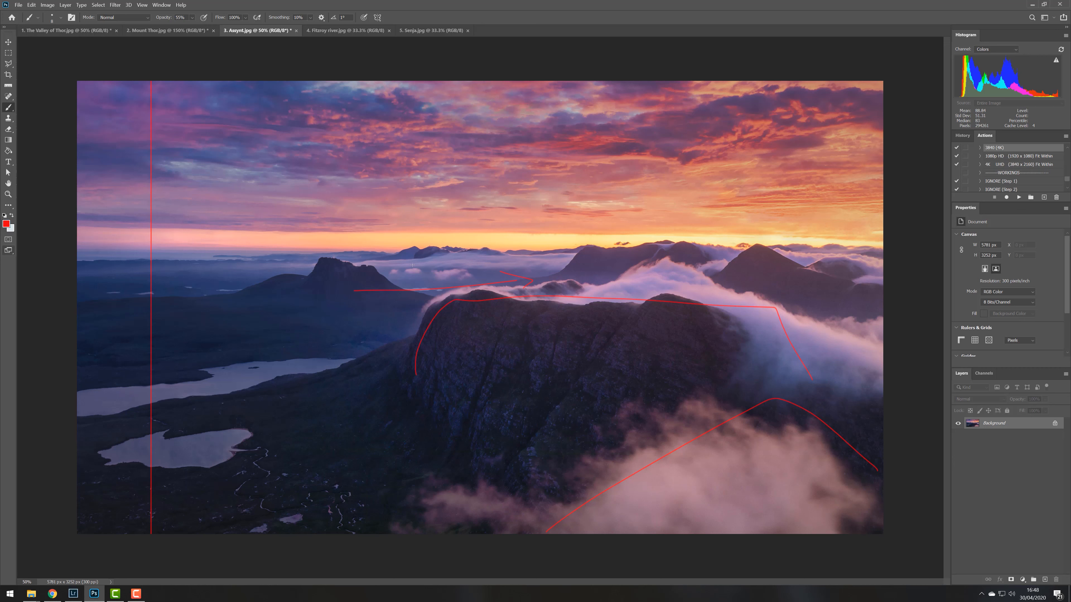
Undo all the red annotation strokes on the Assynt image
{"action": "key", "text": "ctrl+z"}
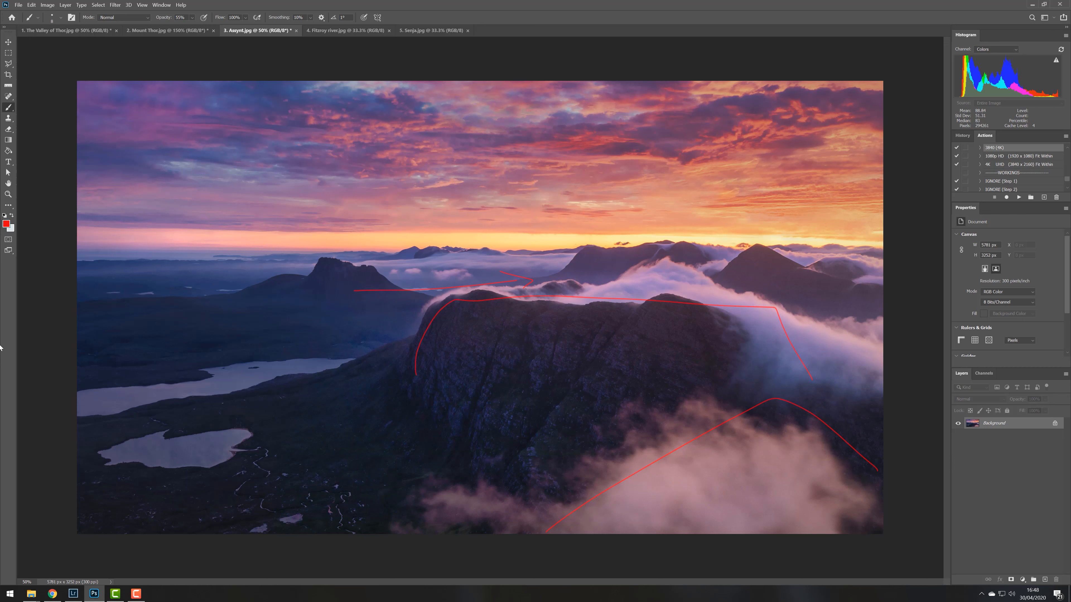
{"action": "key", "text": "ctrl+z"}
{"action": "key", "text": "ctrl+z"}
{"action": "key", "text": "ctrl+z"}
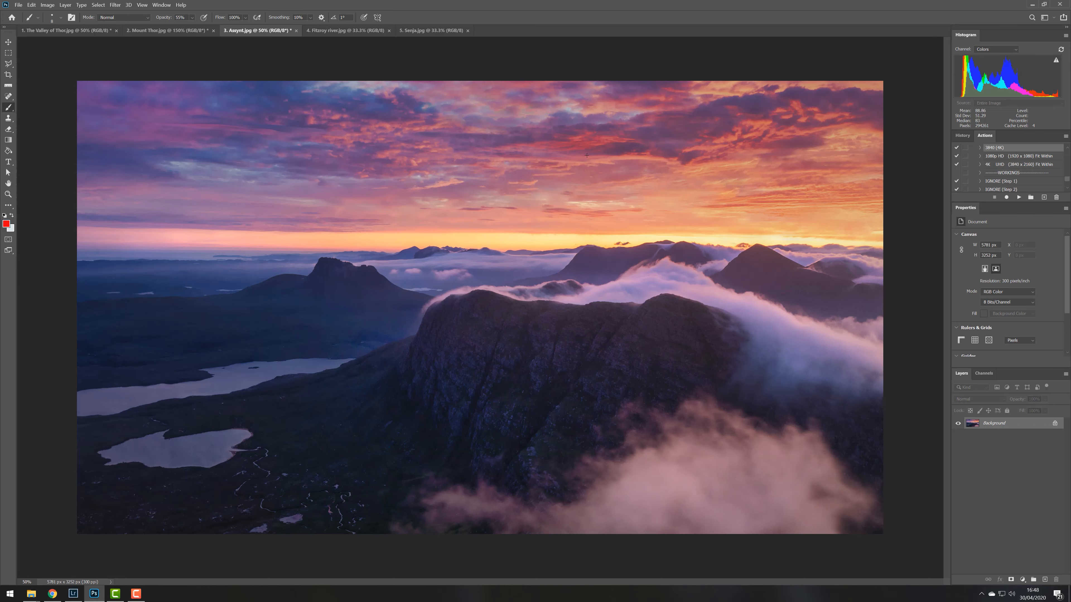
Circle three patches of cloud in the Assynt image's upper sky with freehand red brush strokes
{"action": "key", "text": "ctrl+1"}
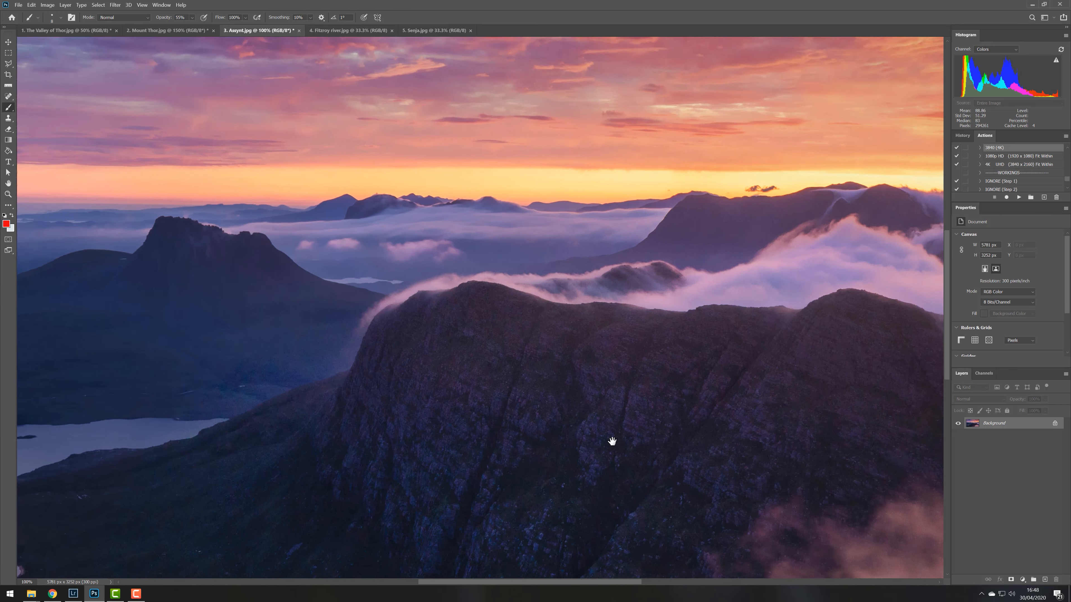
{"action": "left_click_drag", "start_coordinate": [612, 440], "coordinate": [614, 508]}
{"action": "key", "text": "ctrl+plus"}
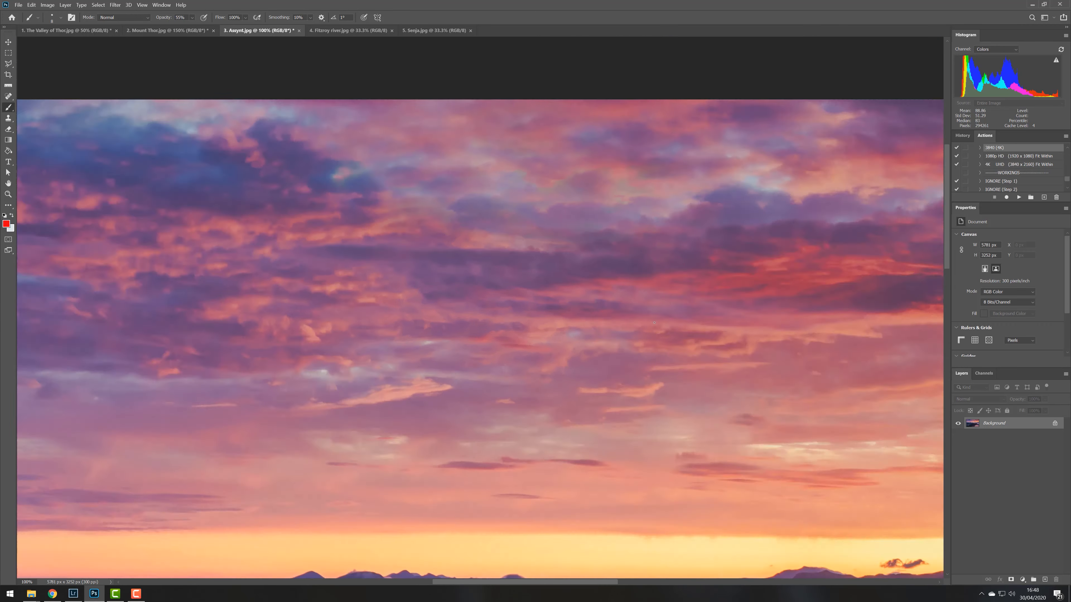
{"action": "left_click_drag", "start_coordinate": [608, 173], "coordinate": [551, 241]}
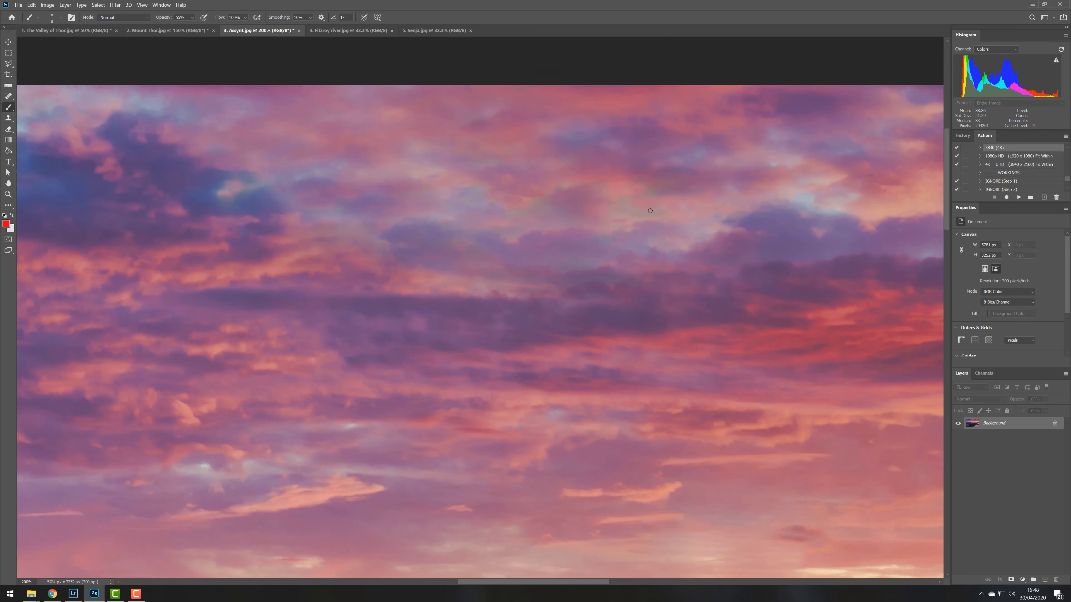
{"action": "mouse_move", "coordinate": [268, 170]}
{"action": "left_mouse_down"}
{"action": "mouse_move", "coordinate": [214, 183]}
{"action": "mouse_move", "coordinate": [205, 212]}
{"action": "mouse_move", "coordinate": [273, 179]}
{"action": "left_mouse_up"}
{"action": "mouse_move", "coordinate": [658, 195]}
{"action": "left_mouse_down"}
{"action": "mouse_move", "coordinate": [481, 190]}
{"action": "mouse_move", "coordinate": [457, 208]}
{"action": "mouse_move", "coordinate": [594, 242]}
{"action": "mouse_move", "coordinate": [686, 228]}
{"action": "mouse_move", "coordinate": [684, 189]}
{"action": "left_mouse_up"}
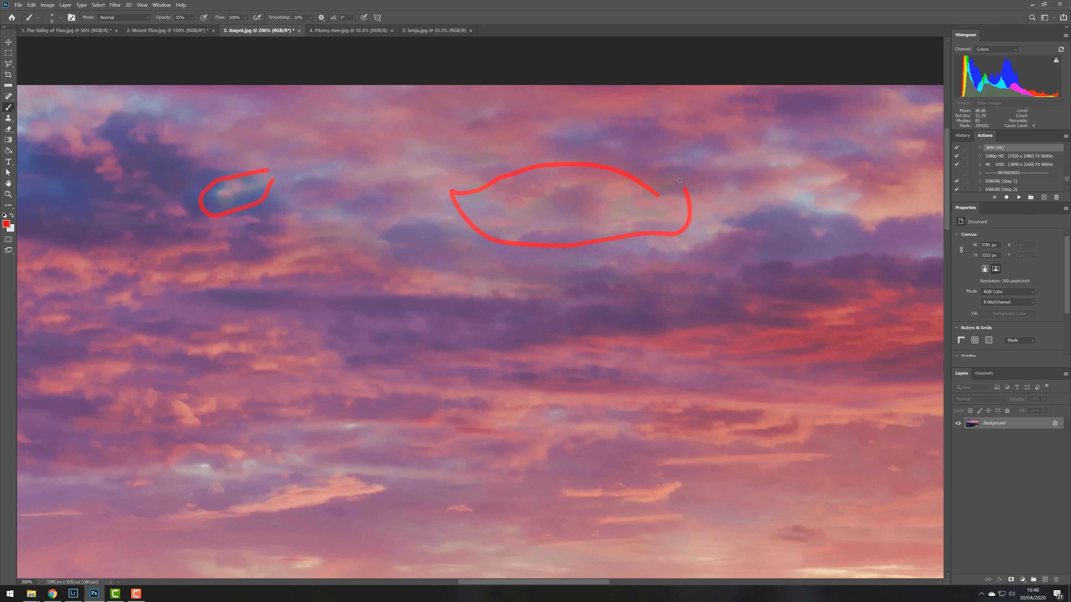
{"action": "mouse_move", "coordinate": [772, 340]}
{"action": "left_mouse_down"}
{"action": "mouse_move", "coordinate": [566, 270]}
{"action": "mouse_move", "coordinate": [397, 232]}
{"action": "left_mouse_up"}
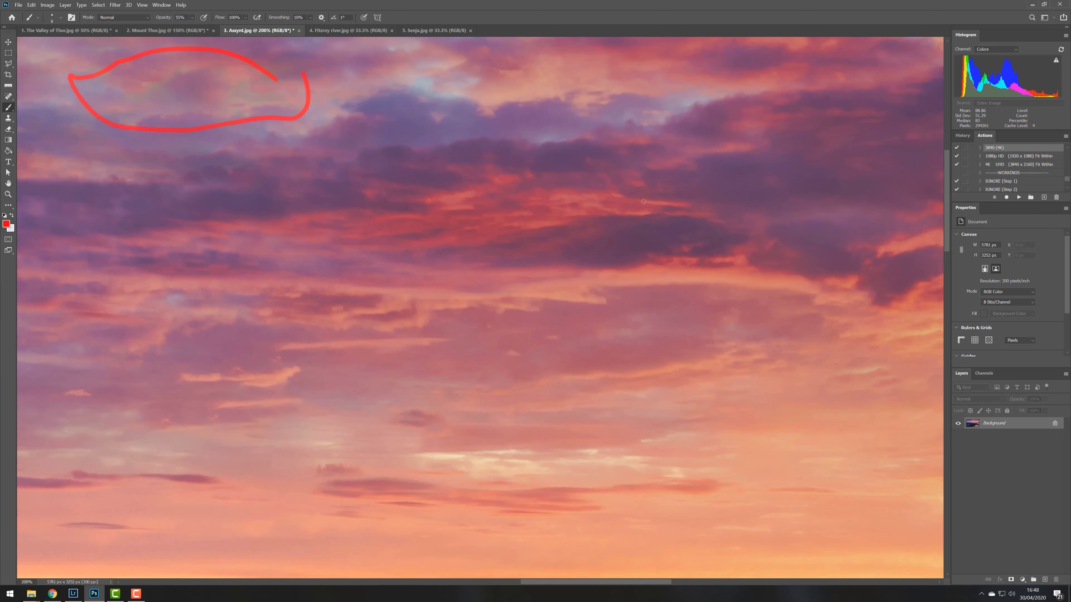
{"action": "mouse_move", "coordinate": [648, 198]}
{"action": "left_mouse_down"}
{"action": "mouse_move", "coordinate": [434, 223]}
{"action": "mouse_move", "coordinate": [506, 241]}
{"action": "mouse_move", "coordinate": [670, 197]}
{"action": "left_mouse_up"}
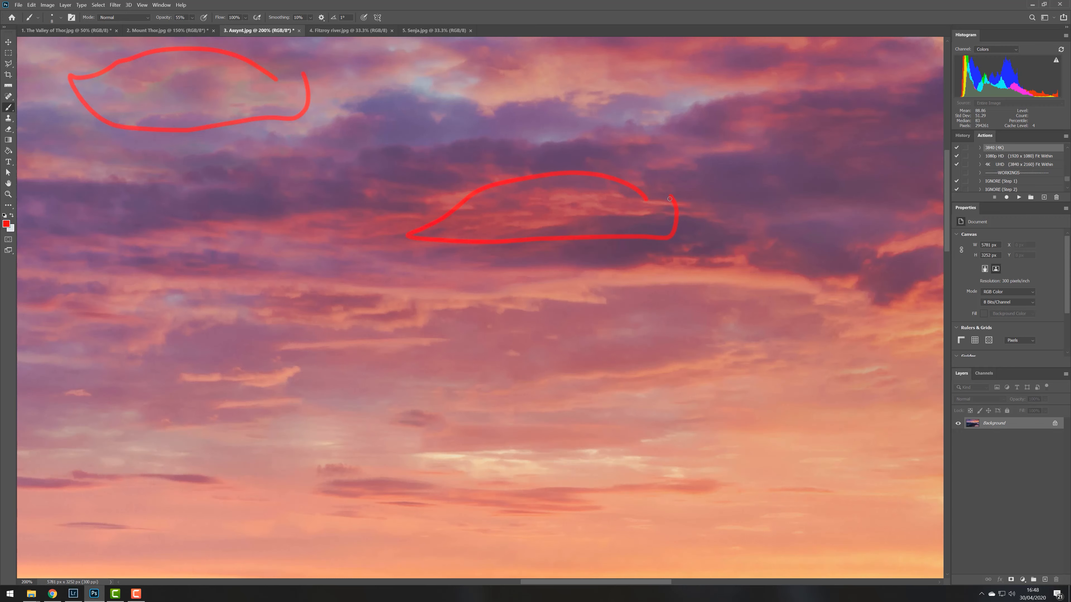
{"action": "scroll", "coordinate": [669, 199], "scroll_direction": "down", "scroll_amount": 5}
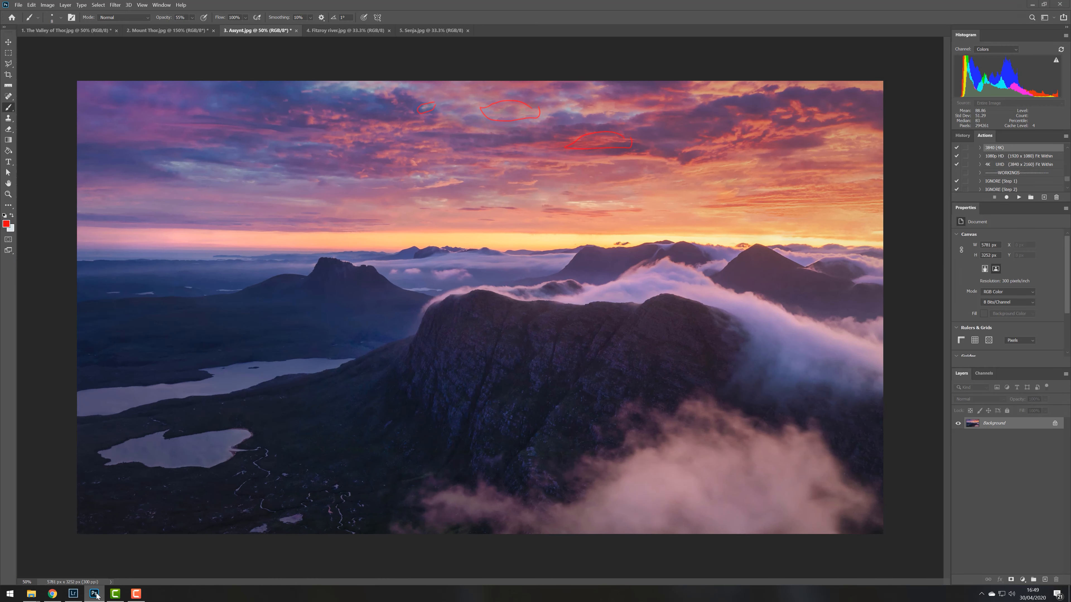
Switch to Lightroom, expand the Assynt photo stack and open Assynt RAW2.CR2 enlarged
{"action": "left_click", "coordinate": [73, 594]}
{"action": "scroll", "coordinate": [723, 267], "scroll_direction": "down", "scroll_amount": 5}
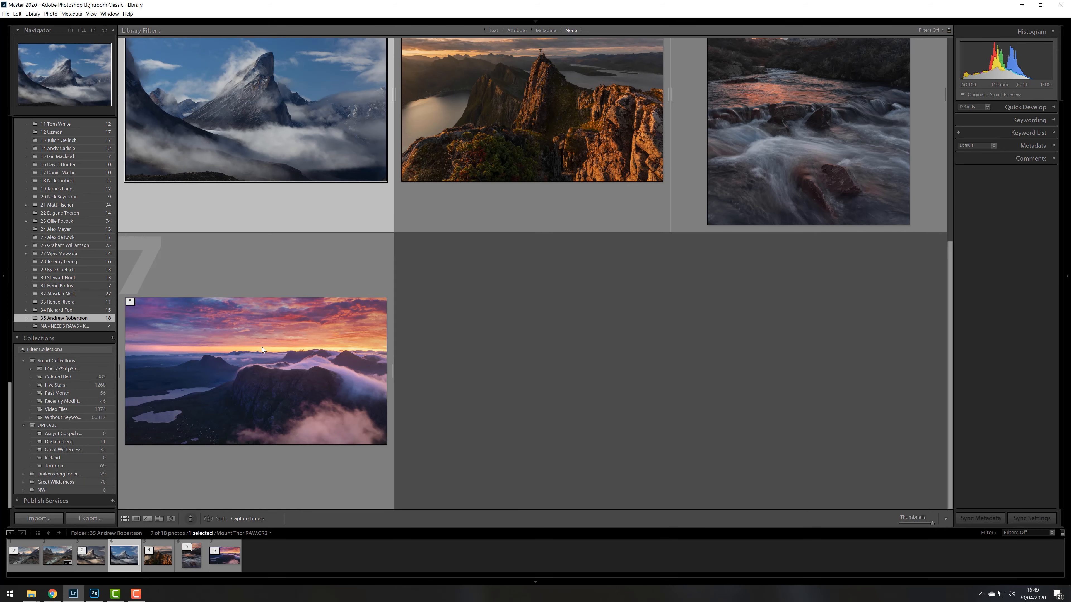
{"action": "left_click", "coordinate": [194, 349]}
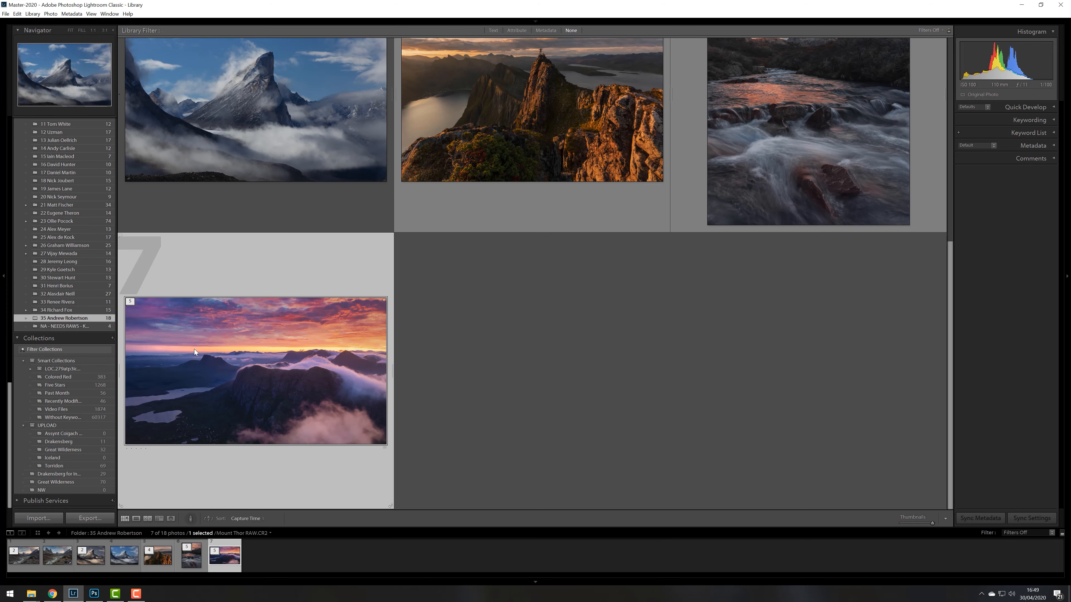
{"action": "left_click", "coordinate": [121, 370]}
{"action": "scroll", "coordinate": [563, 321], "scroll_direction": "down", "scroll_amount": 3}
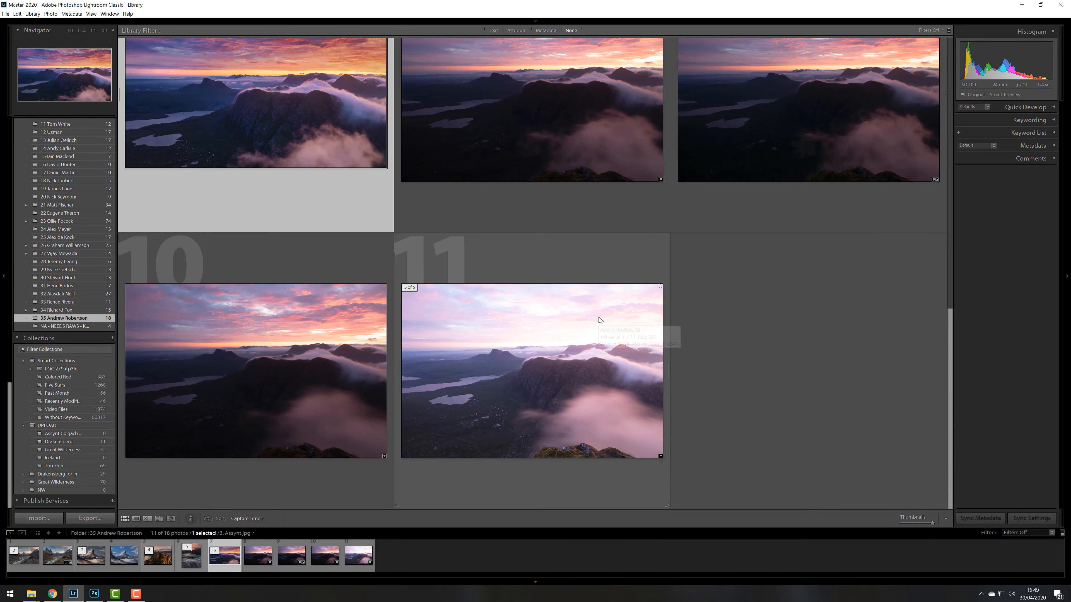
{"action": "double_click", "coordinate": [819, 73]}
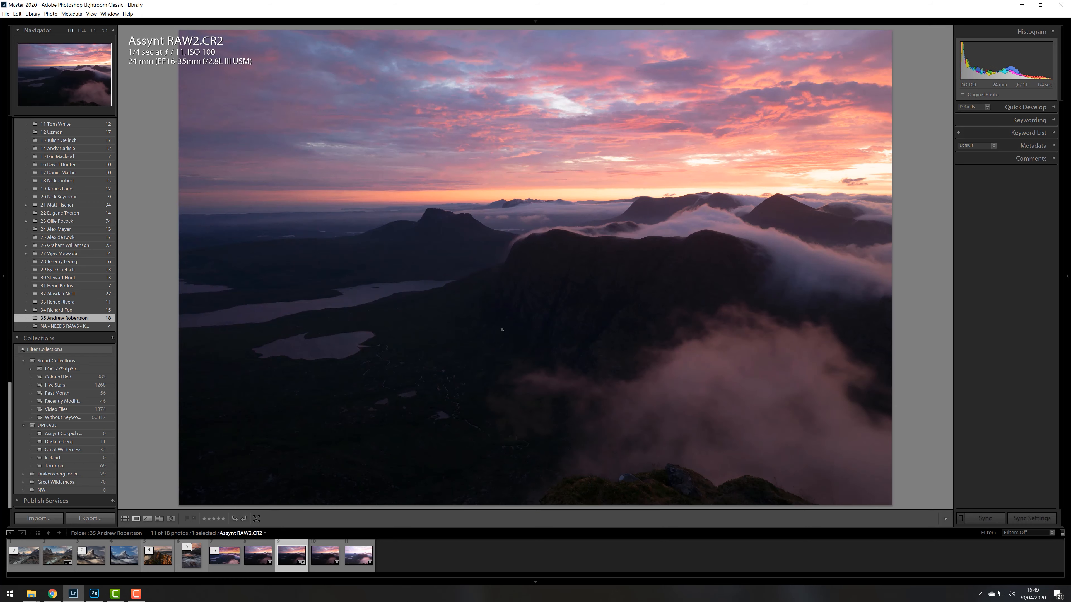
Develop the Assynt raw with exposure +2.21, contrast +36, highlights -83 and shadows +100
{"action": "key", "text": "d"}
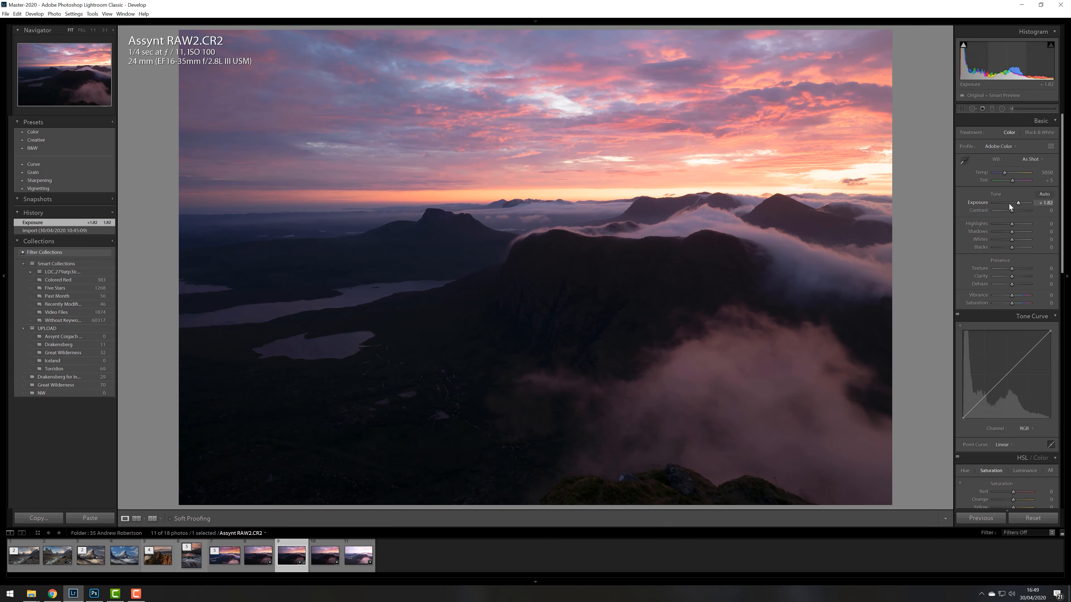
{"action": "left_click_drag", "start_coordinate": [1012, 224], "coordinate": [1019, 202]}
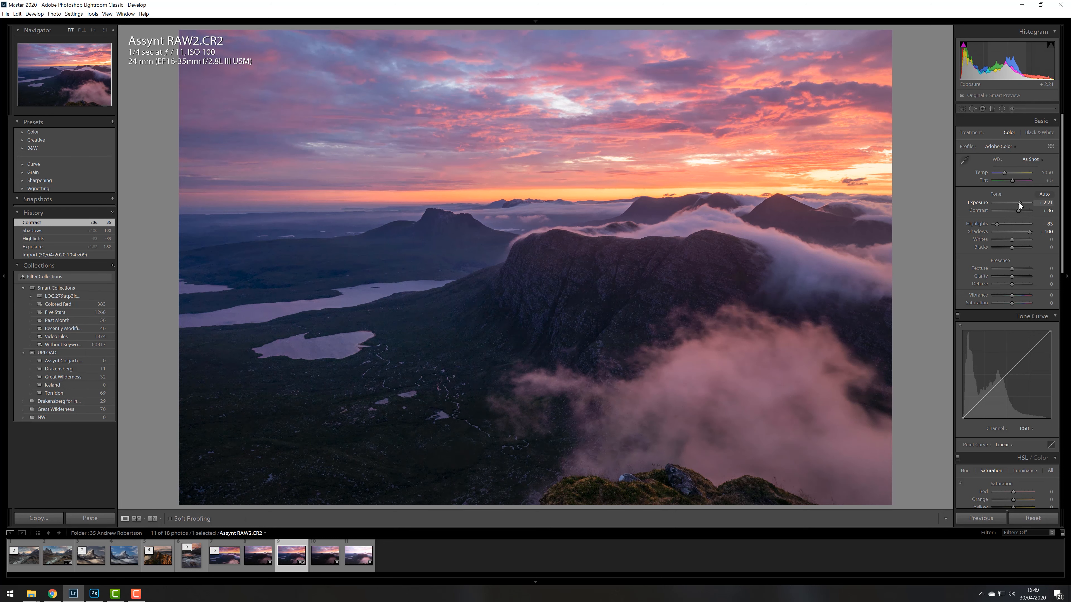
Crop the photo with a custom aspect ratio, trimming its left edge, the rocky foreground at the bottom and some sky at the top
{"action": "left_click", "coordinate": [961, 109]}
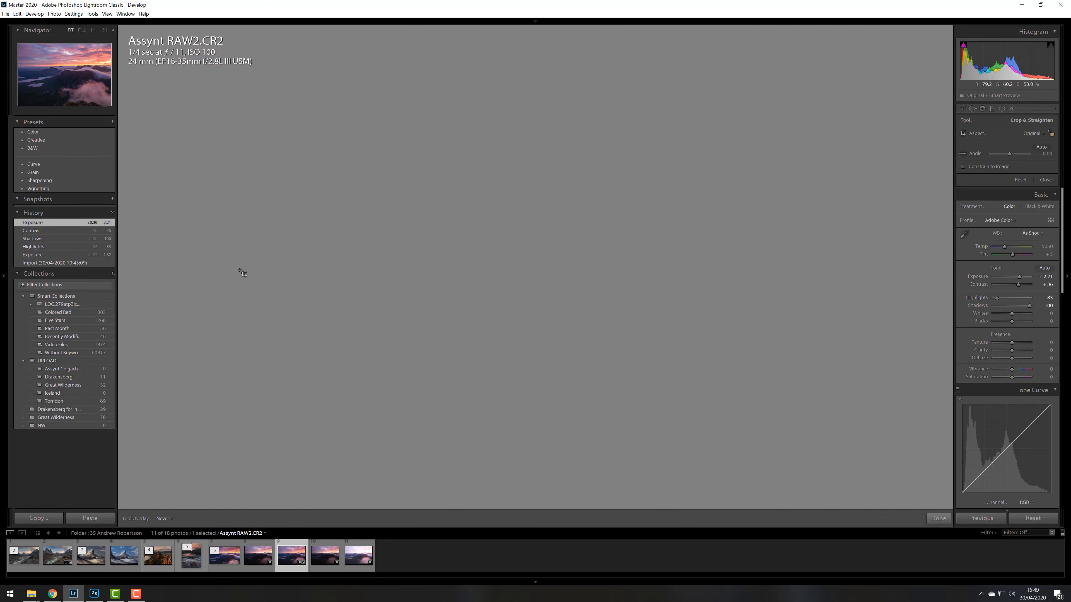
{"action": "left_click_drag", "start_coordinate": [176, 266], "coordinate": [200, 267]}
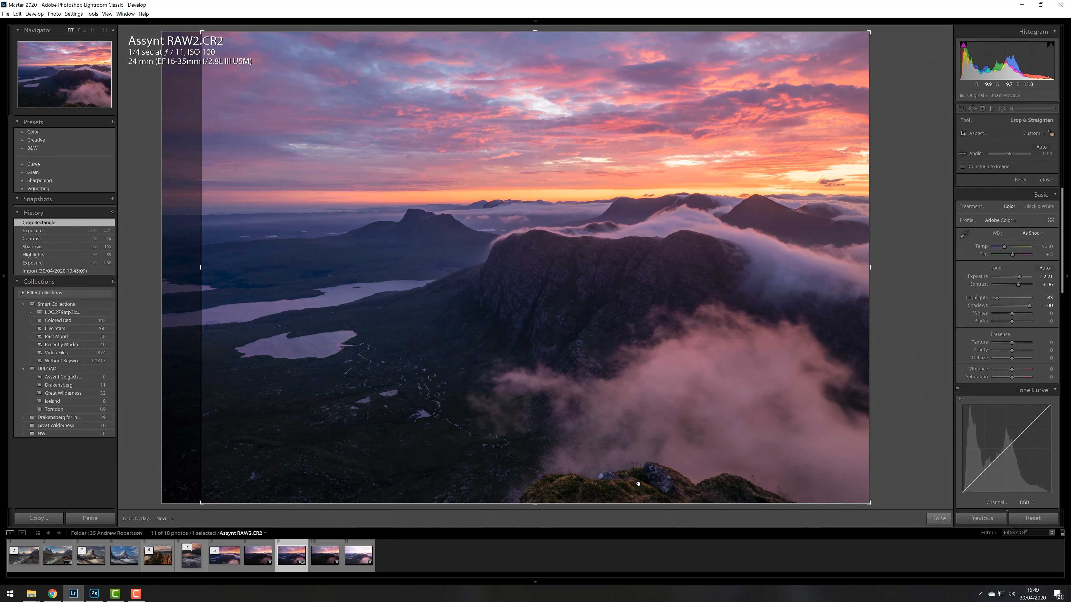
{"action": "left_click_drag", "start_coordinate": [538, 502], "coordinate": [537, 480]}
{"action": "left_click_drag", "start_coordinate": [531, 54], "coordinate": [530, 159]}
{"action": "left_click_drag", "start_coordinate": [530, 106], "coordinate": [531, 78]}
{"action": "left_click_drag", "start_coordinate": [563, 225], "coordinate": [567, 240]}
{"action": "key", "text": "Return"}
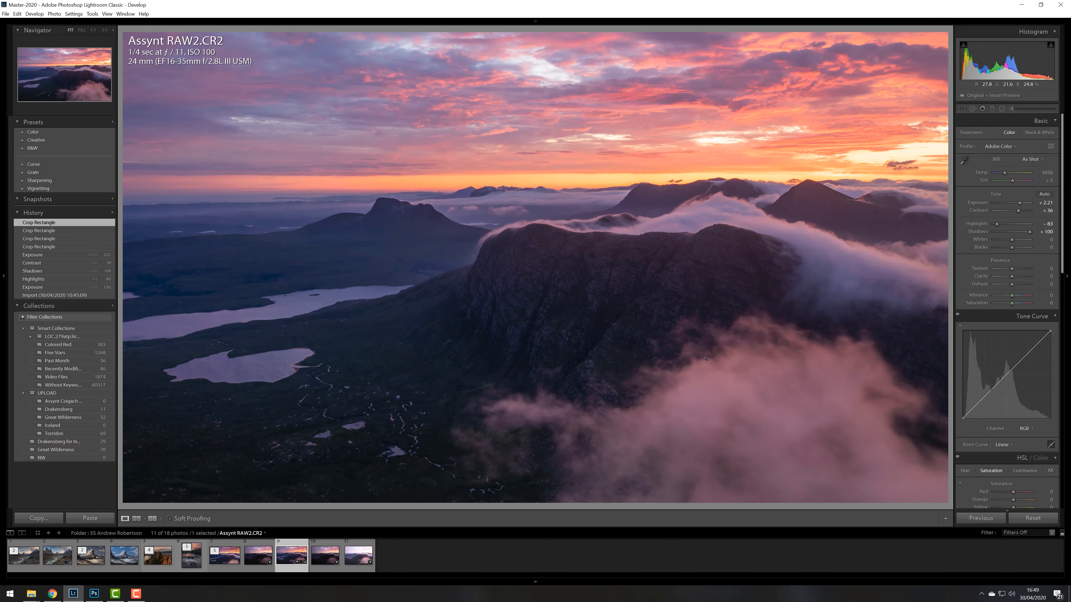
Brighten the Assynt photo's land below the horizon with a graduated filter at exposure 0.40 and set overall contrast to +46
{"action": "left_click", "coordinate": [991, 109]}
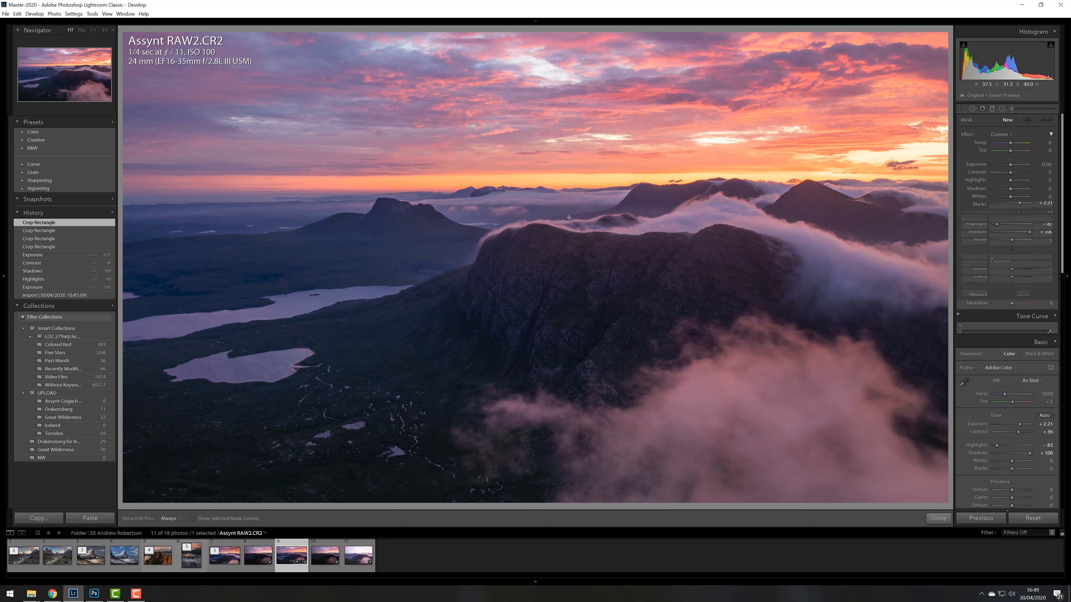
{"action": "left_click_drag", "start_coordinate": [582, 206], "coordinate": [583, 166]}
{"action": "left_click_drag", "start_coordinate": [1008, 168], "coordinate": [1011, 165]}
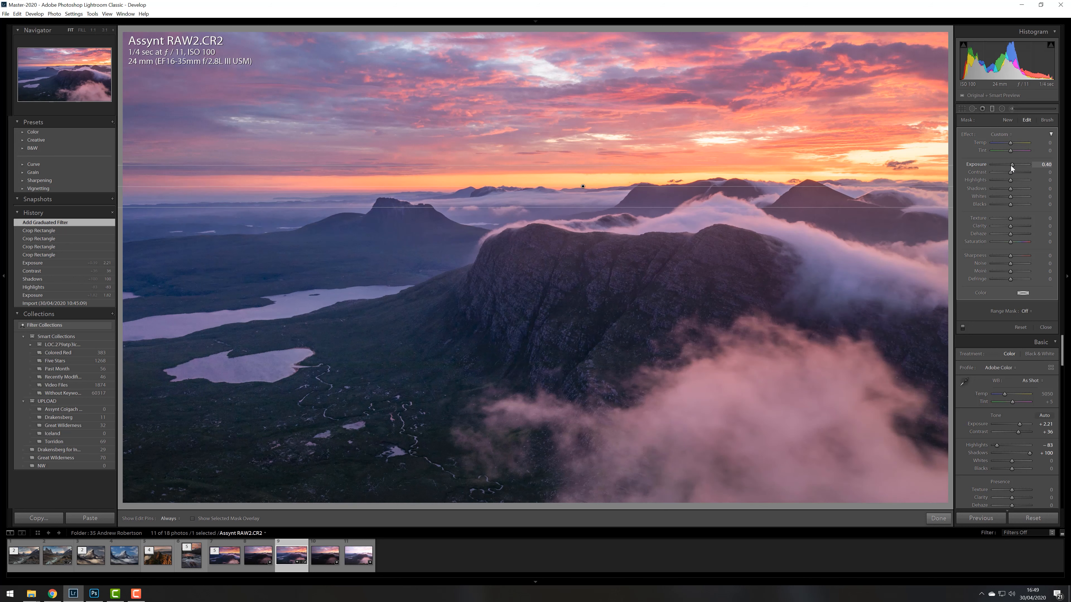
{"action": "left_click", "coordinate": [993, 108]}
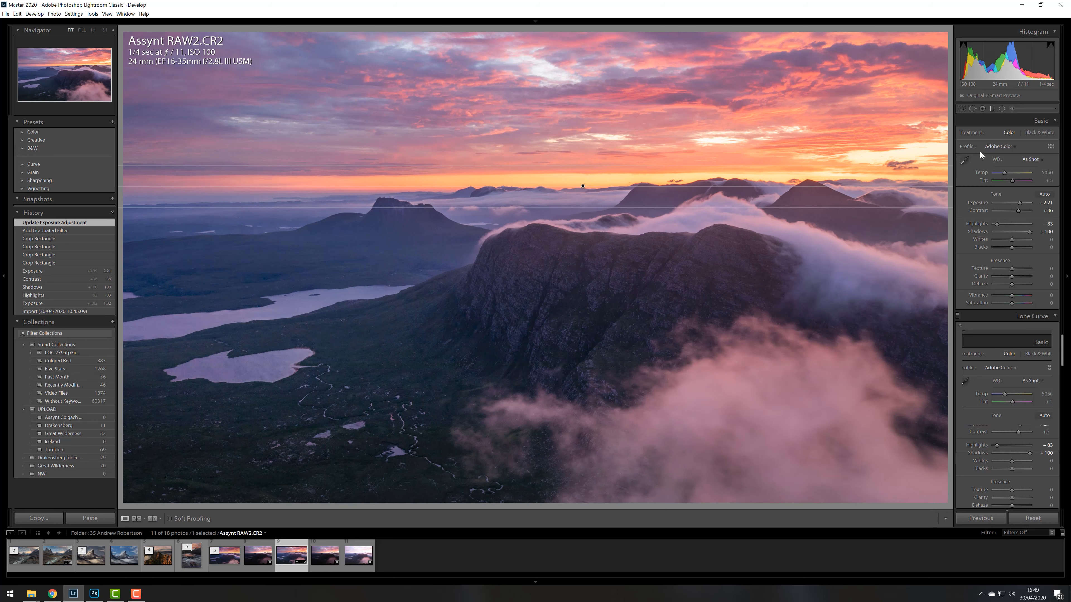
{"action": "left_click_drag", "start_coordinate": [1019, 212], "coordinate": [1020, 211]}
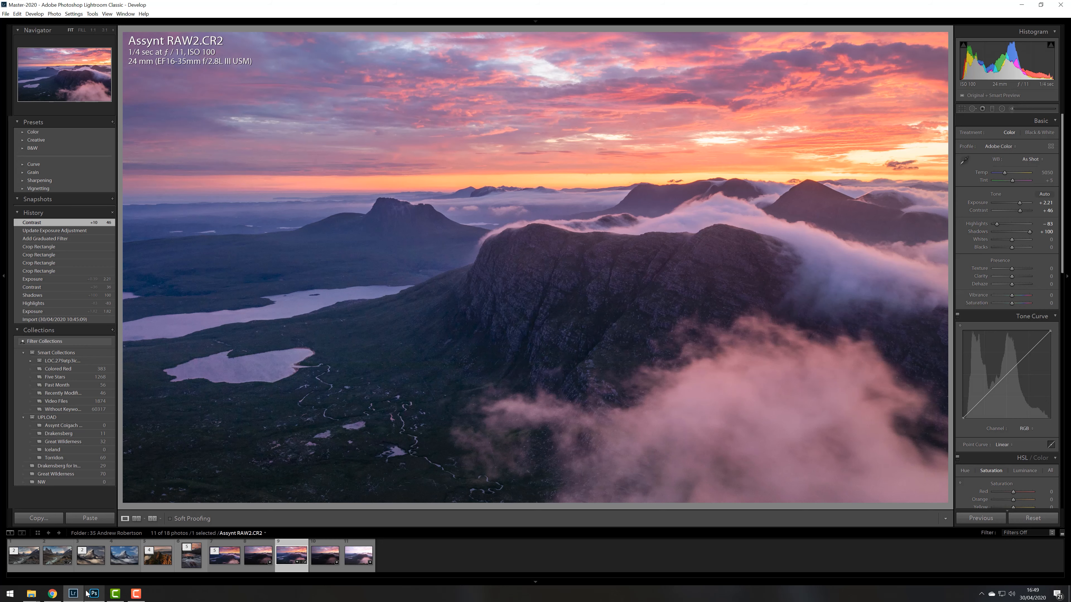
Switch to Photoshop and bring up the Fitzroy river.jpg image
{"action": "left_click", "coordinate": [94, 595]}
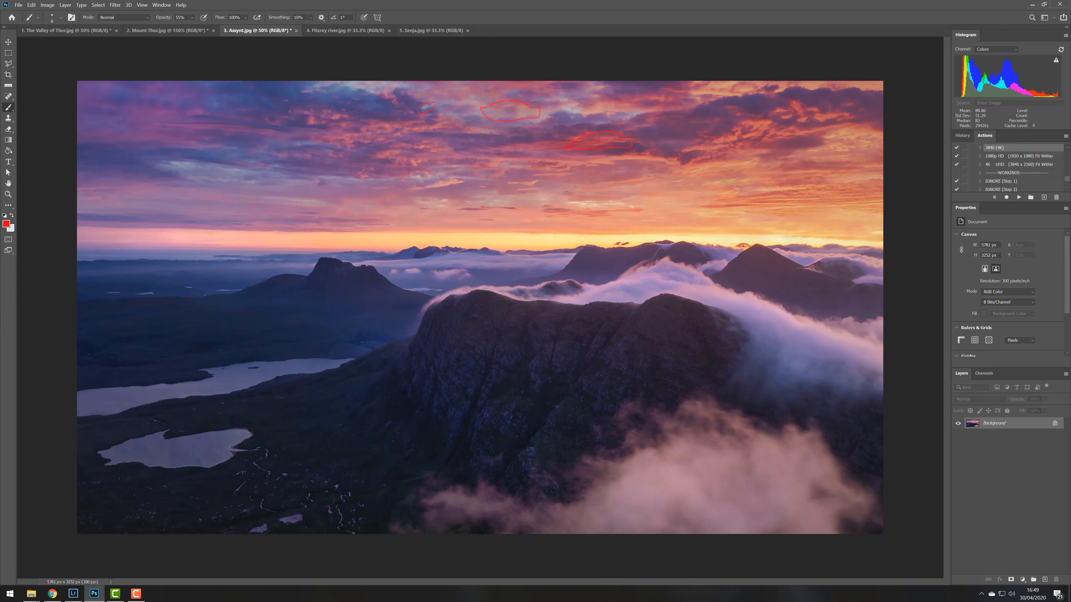
{"action": "left_click", "coordinate": [348, 29]}
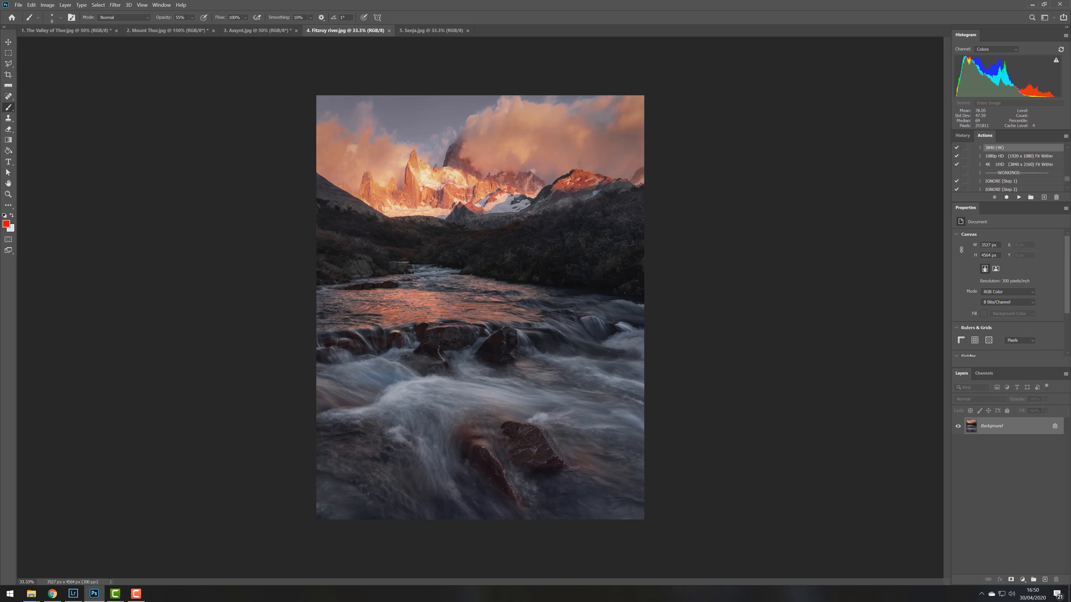
Mark the mountain peak, two lines across the river and the foreground rocks with red brush strokes, and undo them
{"action": "mouse_move", "coordinate": [441, 148]}
{"action": "left_mouse_down"}
{"action": "mouse_move", "coordinate": [482, 125]}
{"action": "mouse_move", "coordinate": [534, 174]}
{"action": "left_mouse_up"}
{"action": "left_click_drag", "start_coordinate": [326, 275], "coordinate": [644, 268]}
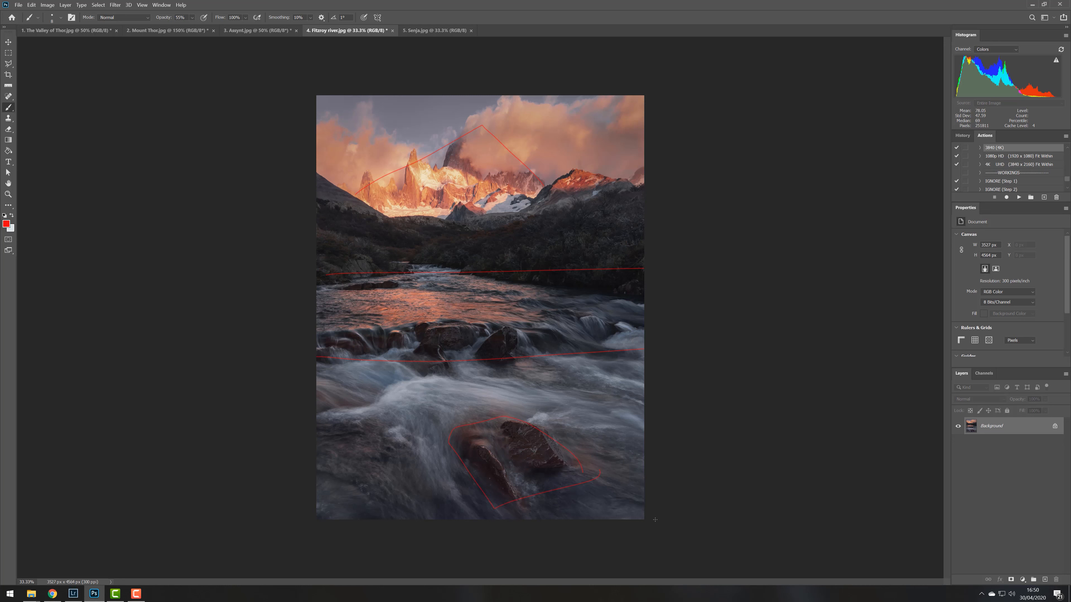
{"action": "key", "text": "ctrl+z"}
{"action": "key", "text": "ctrl+z"}
{"action": "key", "text": "ctrl+z"}
Examine the sunlit Fitzroy peaks and the surrounding clouds and sky up close, at up to 400% magnification
{"action": "key", "text": "ctrl+plus"}
{"action": "key", "text": "ctrl+plus"}
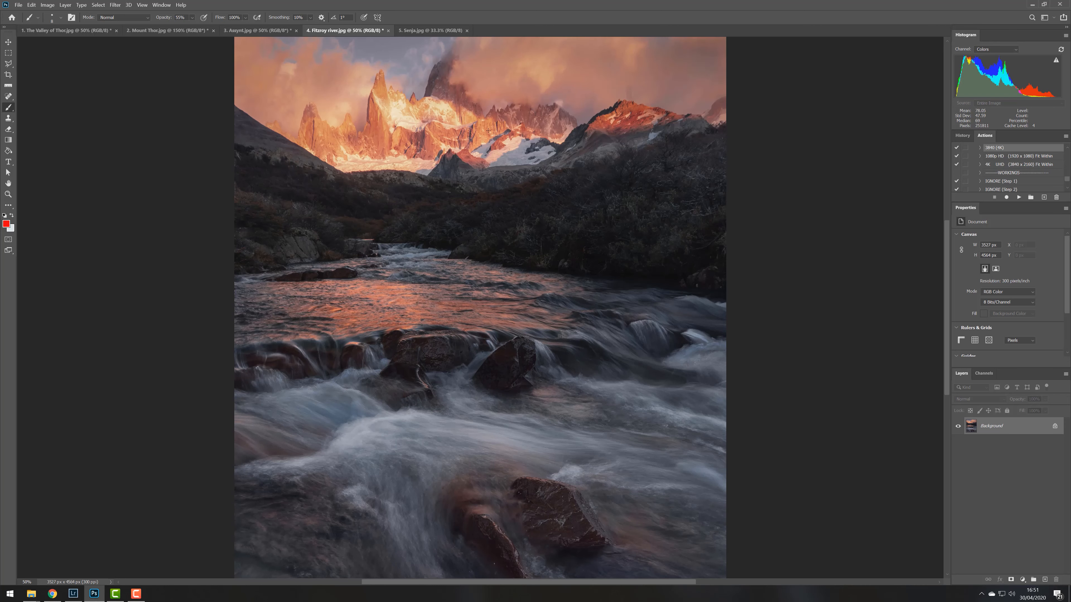
{"action": "left_click_drag", "start_coordinate": [504, 138], "coordinate": [543, 371]}
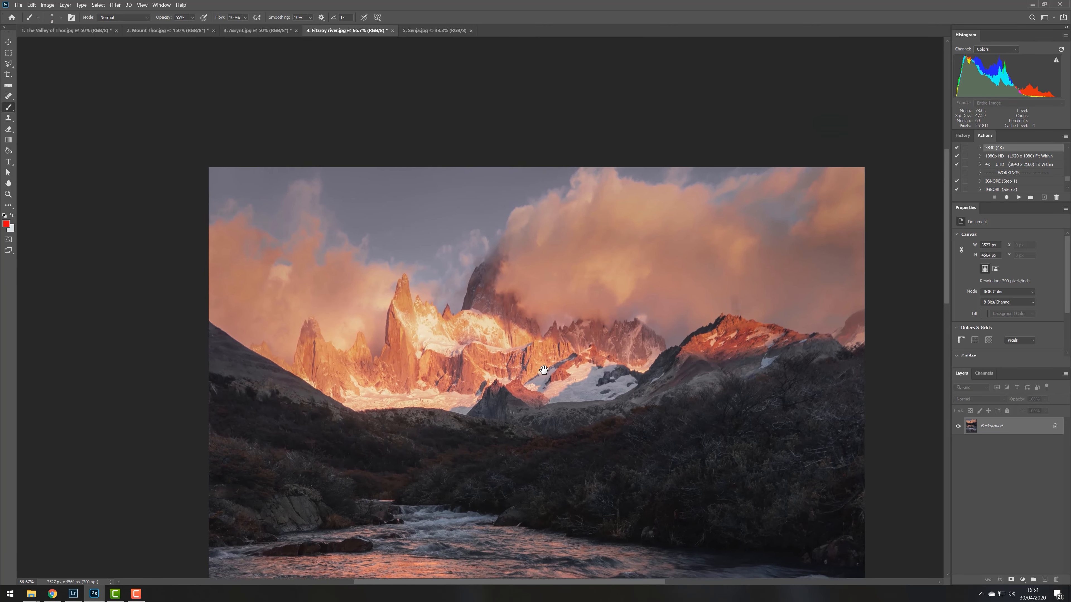
{"action": "key", "text": "ctrl+plus"}
{"action": "key", "text": "ctrl+plus"}
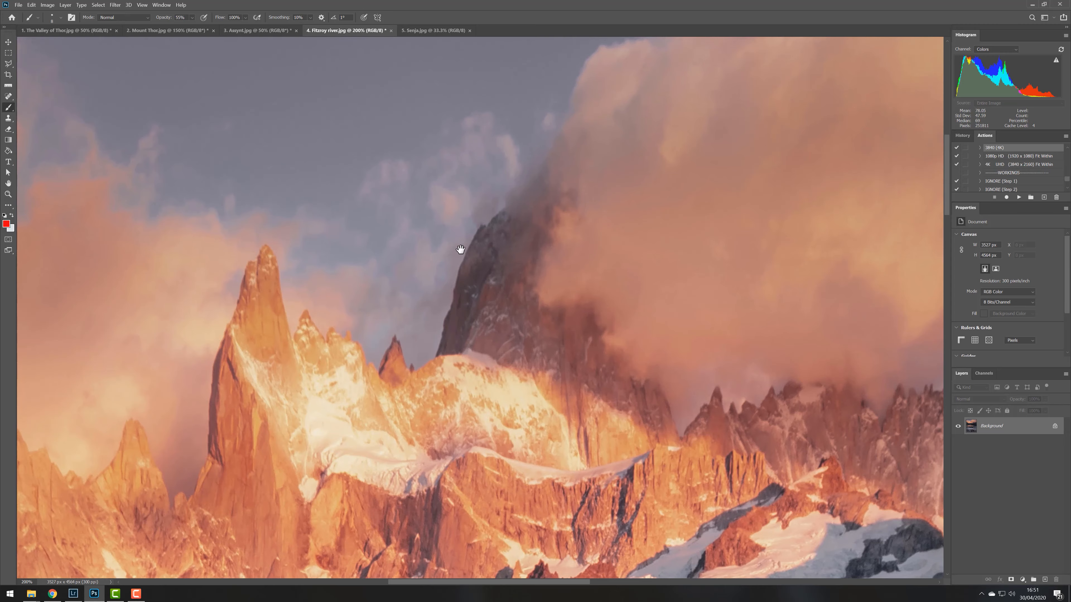
{"action": "left_click_drag", "start_coordinate": [375, 244], "coordinate": [591, 351]}
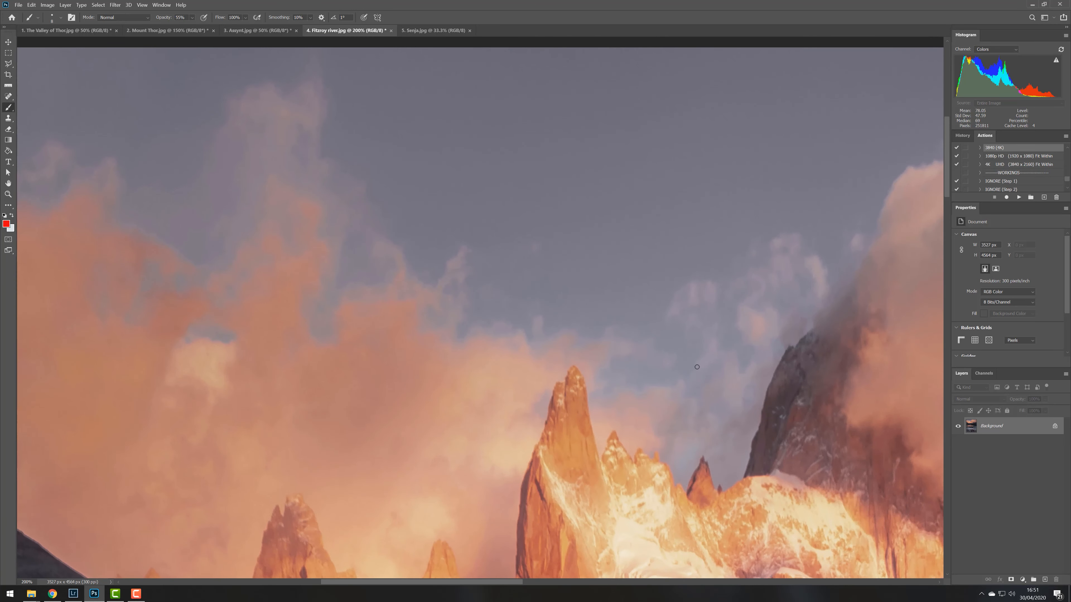
{"action": "key", "text": "ctrl+plus"}
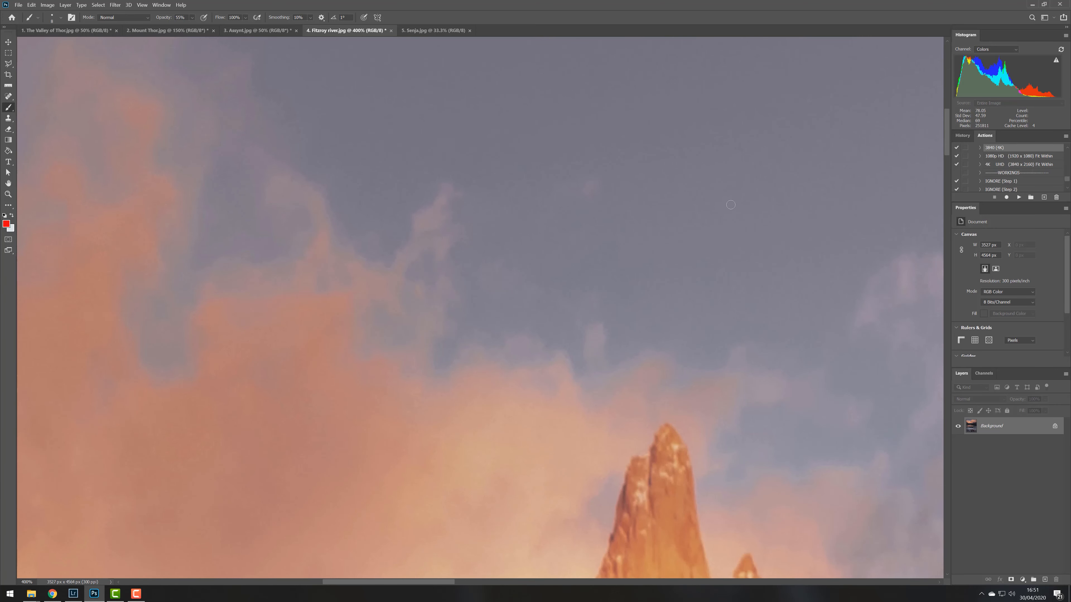
{"action": "key", "text": "ctrl+minus"}
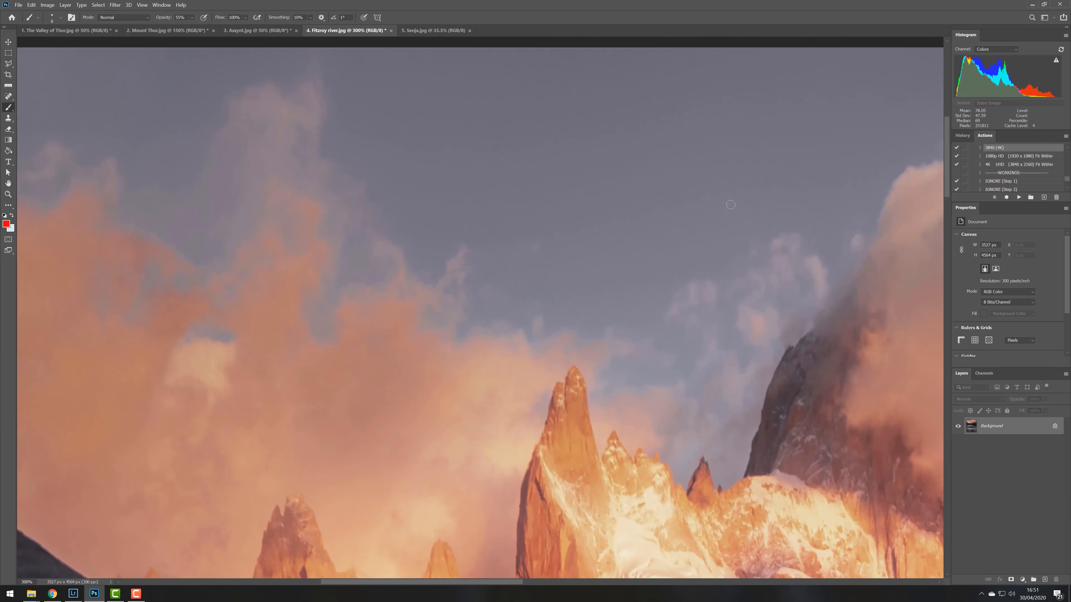
{"action": "left_click_drag", "start_coordinate": [756, 349], "coordinate": [475, 275]}
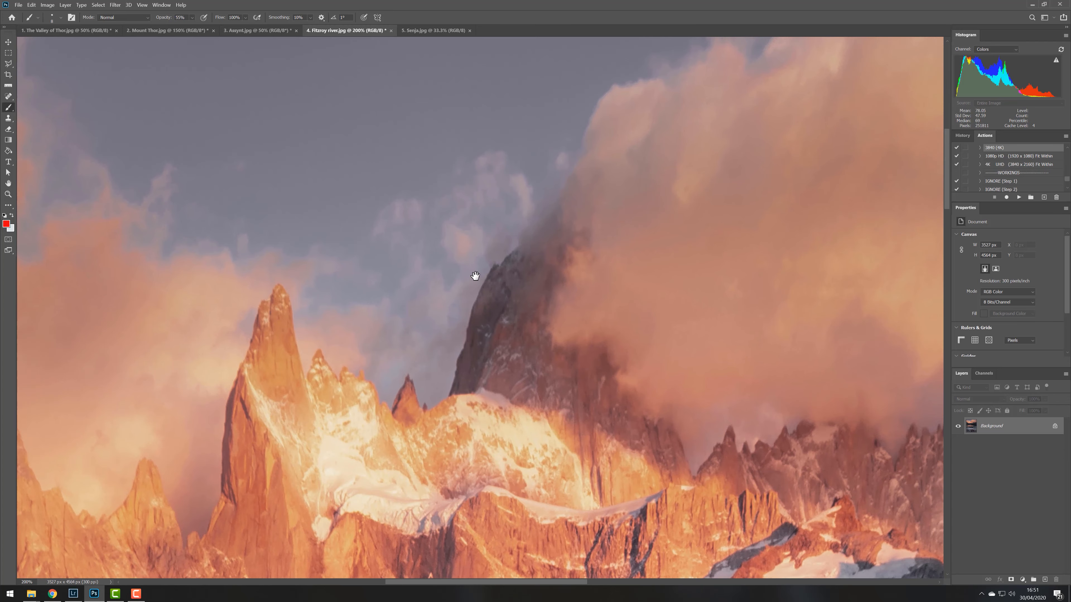
Examine the wider Fitzroy scene, from the clouds and dark valley slopes to the river and the foreground rocks
{"action": "key", "text": "ctrl+minus"}
{"action": "key", "text": "ctrl+minus"}
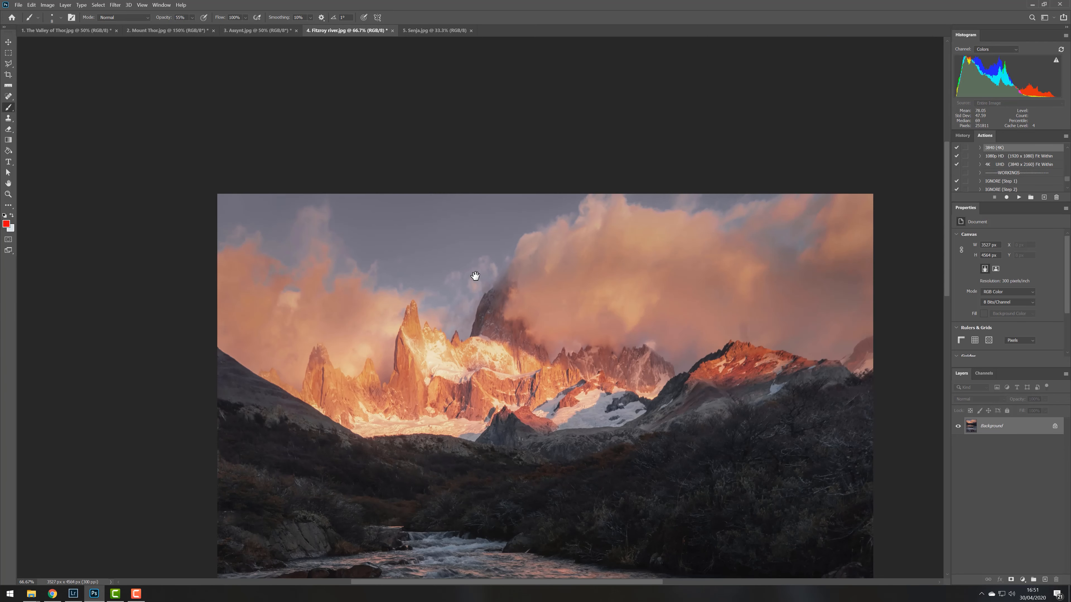
{"action": "key", "text": "ctrl+minus"}
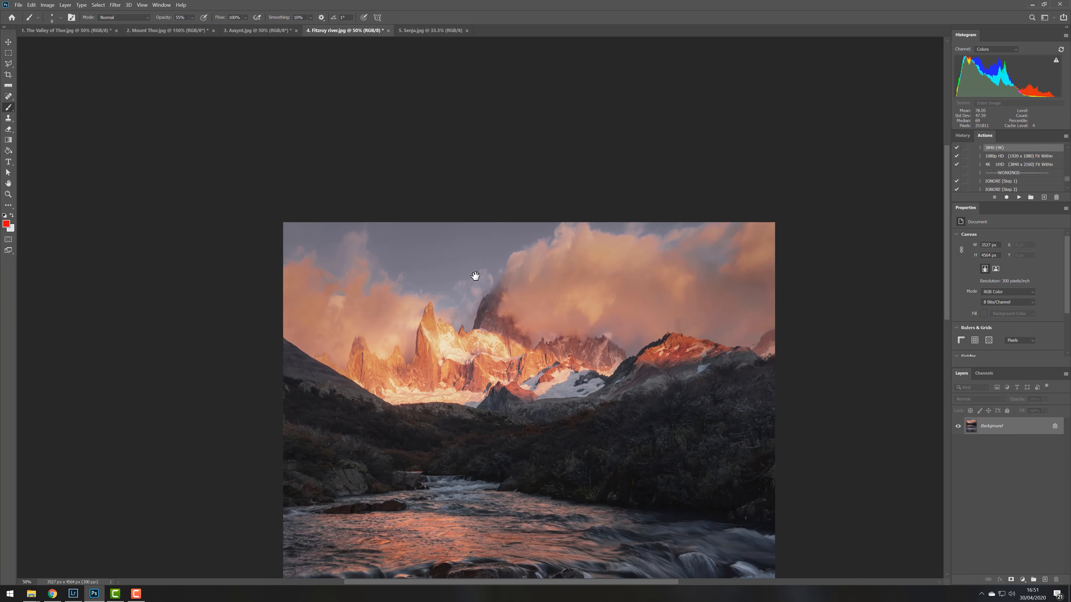
{"action": "left_click_drag", "start_coordinate": [503, 332], "coordinate": [482, 237]}
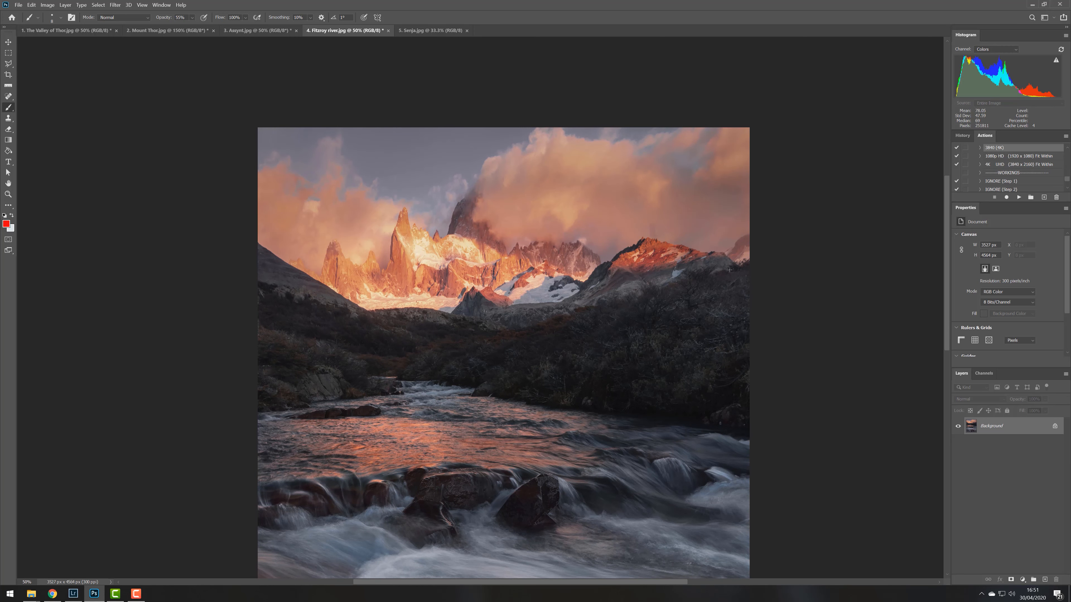
{"action": "left_click_drag", "start_coordinate": [578, 375], "coordinate": [556, 442]}
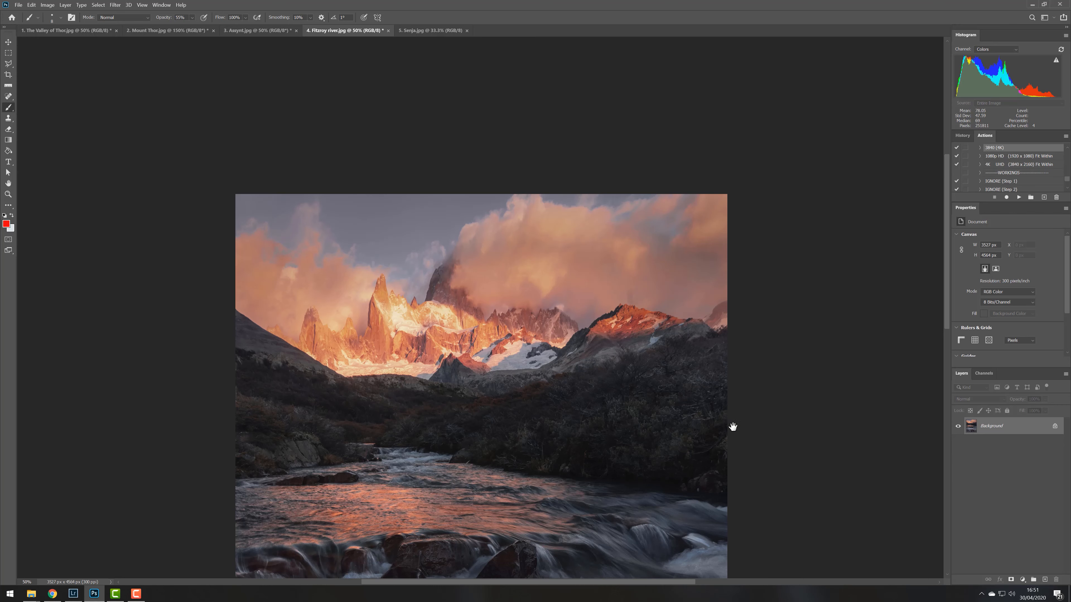
{"action": "left_click_drag", "start_coordinate": [697, 456], "coordinate": [595, 351]}
{"action": "left_click_drag", "start_coordinate": [629, 325], "coordinate": [613, 305]}
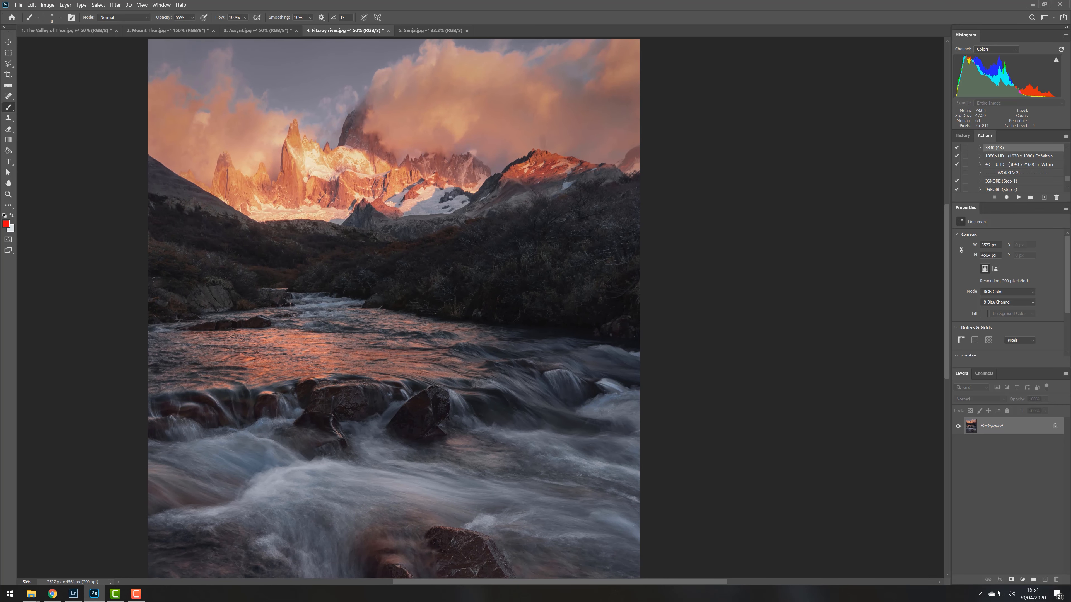
{"action": "key", "text": "ctrl+minus"}
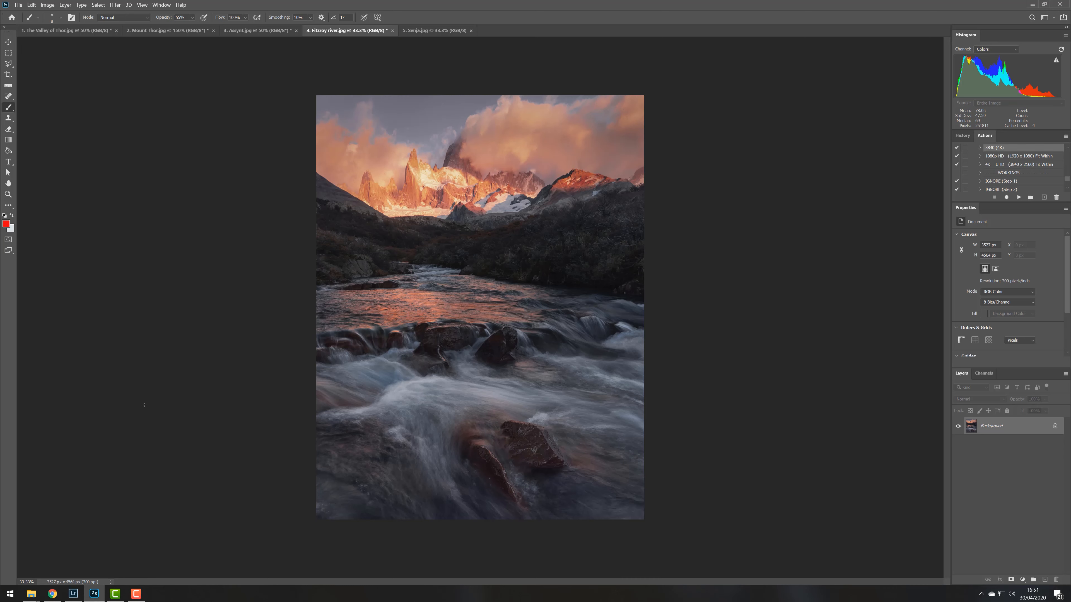
Switch to Lightroom, expand the Fitzroy river photo stack in the library and open Fitzroy river RAW3-HDR.dng enlarged
{"action": "left_click", "coordinate": [73, 594]}
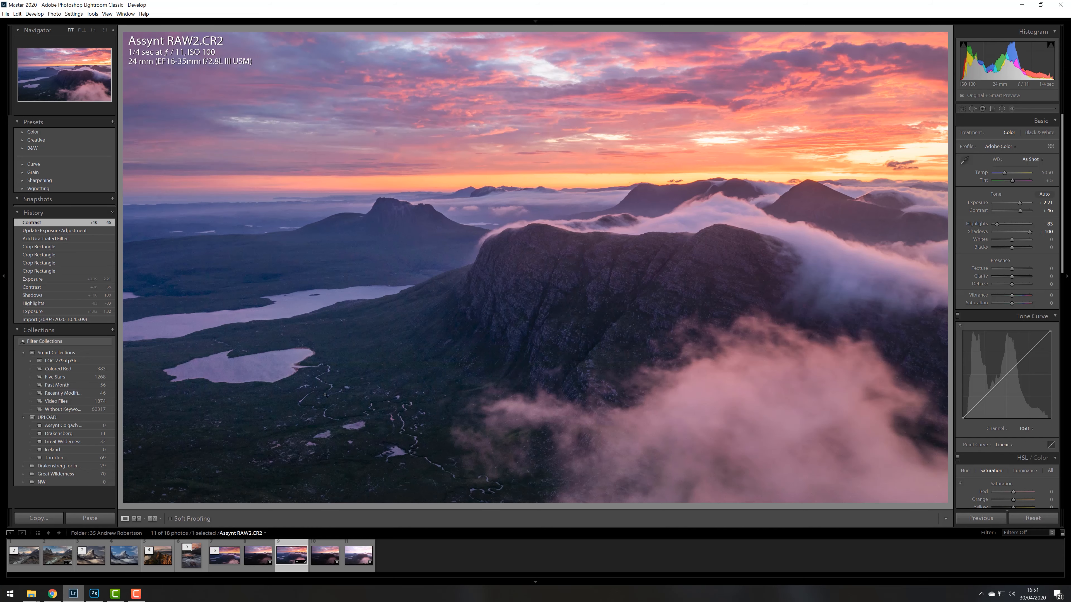
{"action": "key", "text": "g"}
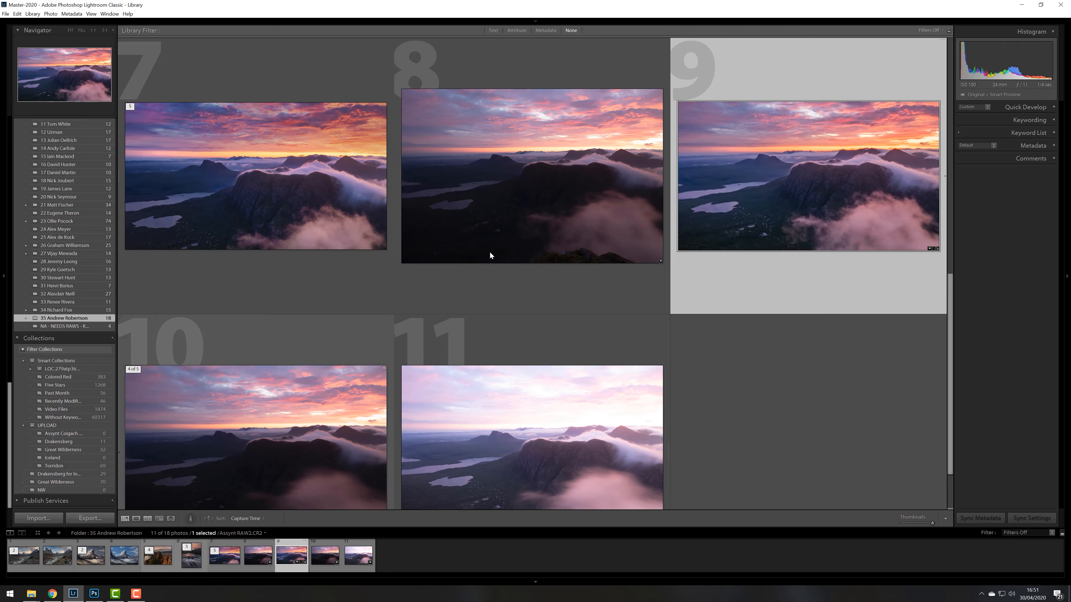
{"action": "scroll", "coordinate": [517, 172], "scroll_direction": "up", "scroll_amount": 5}
{"action": "scroll", "coordinate": [521, 177], "scroll_direction": "down", "scroll_amount": 3}
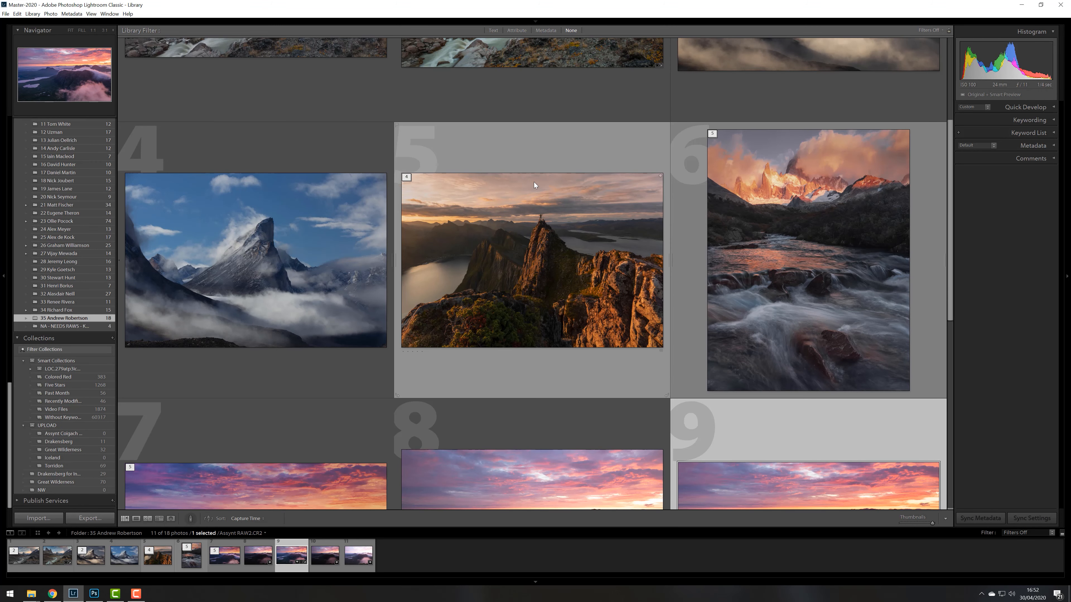
{"action": "left_click", "coordinate": [673, 258]}
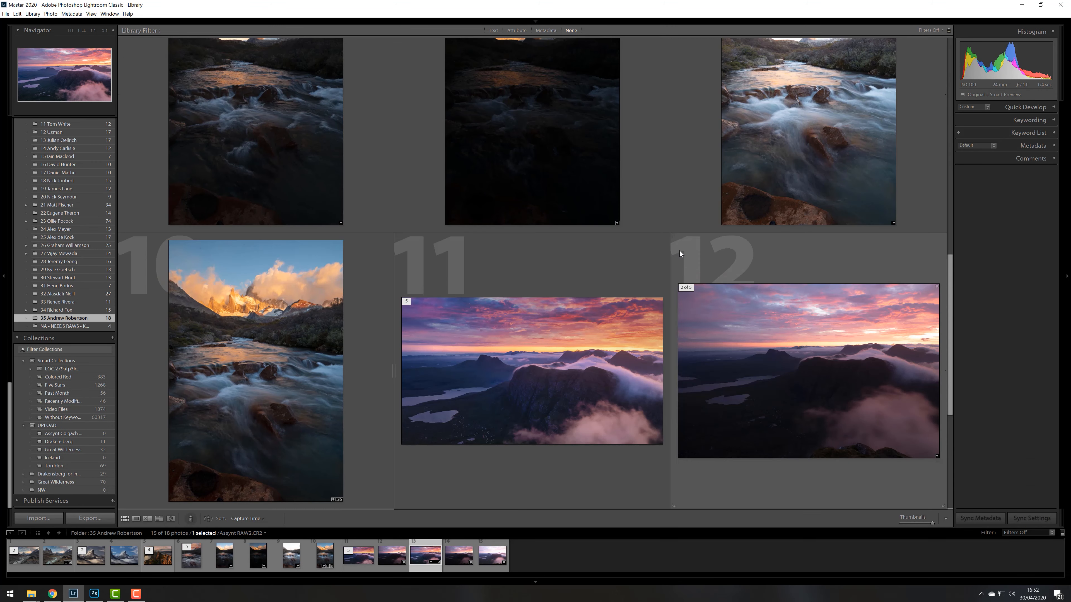
{"action": "left_click", "coordinate": [276, 315]}
{"action": "double_click", "coordinate": [275, 315]}
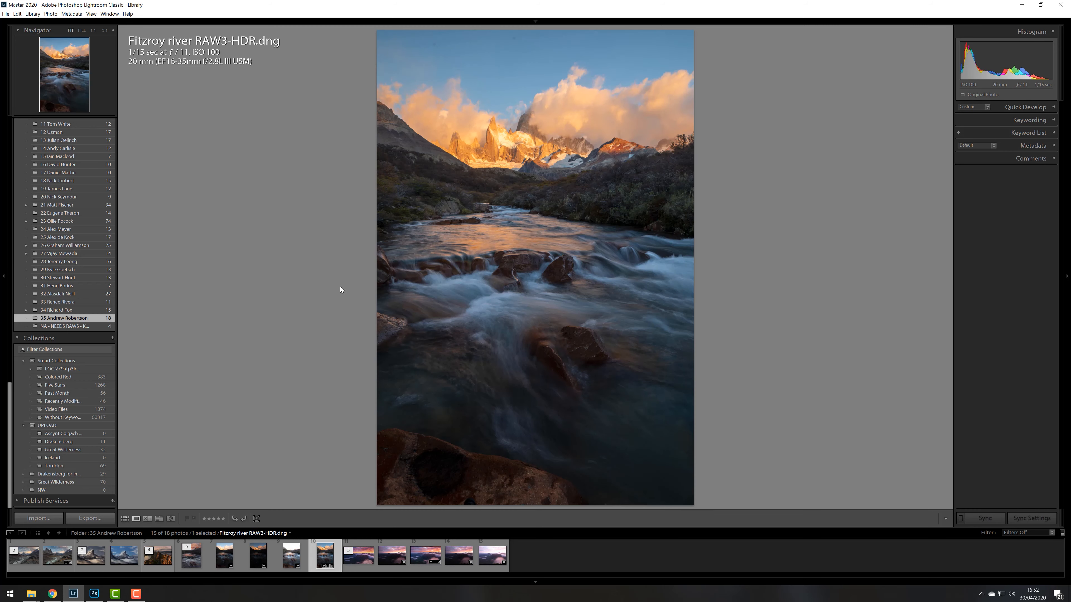
Crop the Fitzroy photo with a custom aspect ratio, removing the bottom foreground rock and trimming some sky at the top
{"action": "key", "text": "r"}
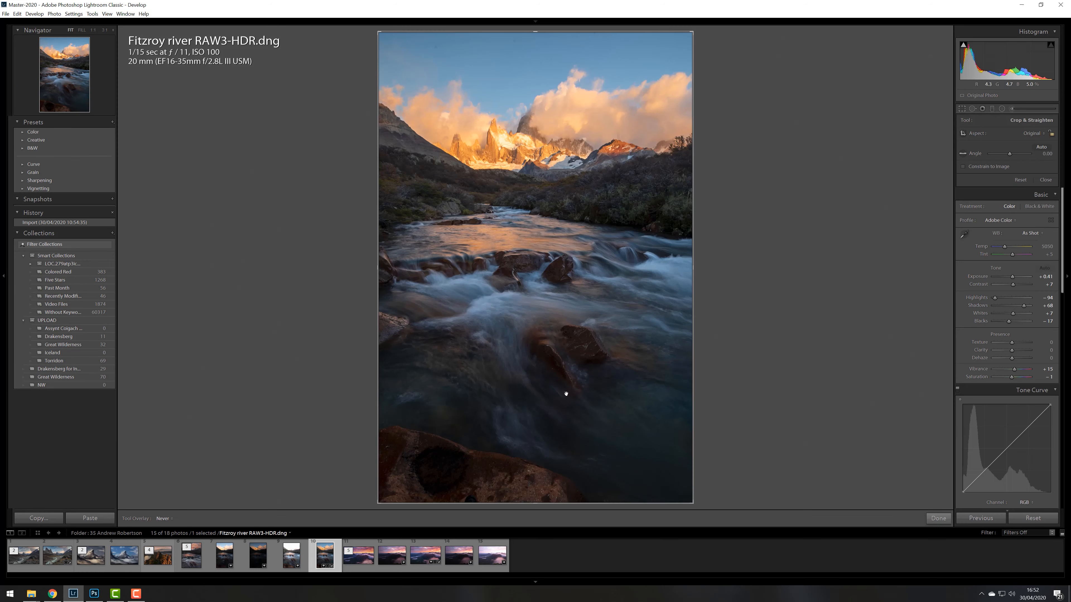
{"action": "left_click", "coordinate": [562, 503]}
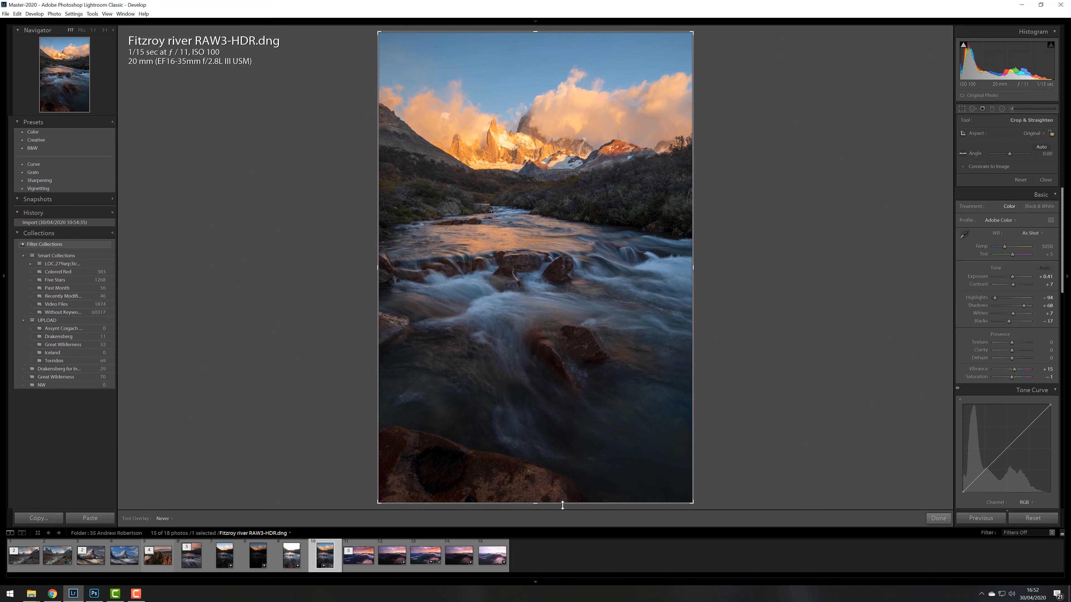
{"action": "left_click_drag", "start_coordinate": [561, 494], "coordinate": [566, 466]}
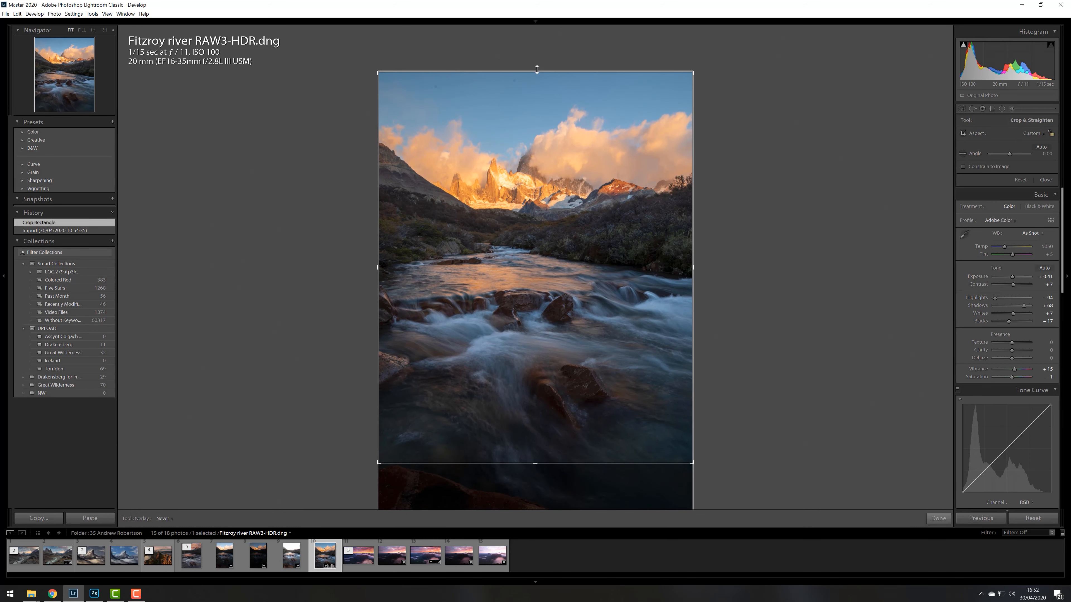
{"action": "left_click_drag", "start_coordinate": [535, 69], "coordinate": [538, 88]}
{"action": "key", "text": "Return"}
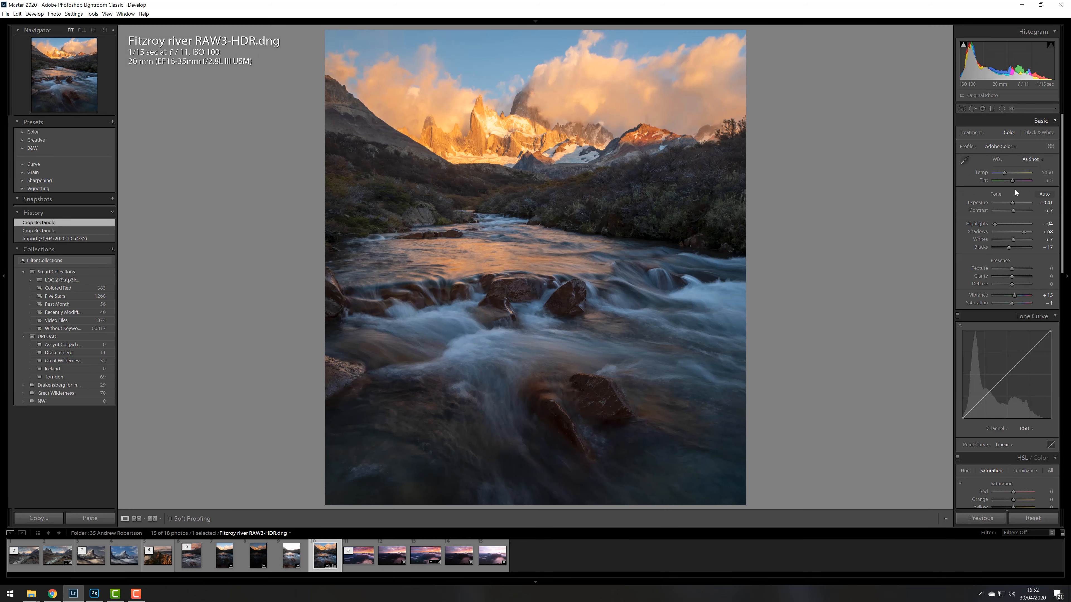
Raise the overall shadows to +78 and brighten the river below the mountains with a graduated filter at exposure 0.28
{"action": "left_click_drag", "start_coordinate": [1024, 232], "coordinate": [1026, 232]}
{"action": "left_click", "coordinate": [993, 107]}
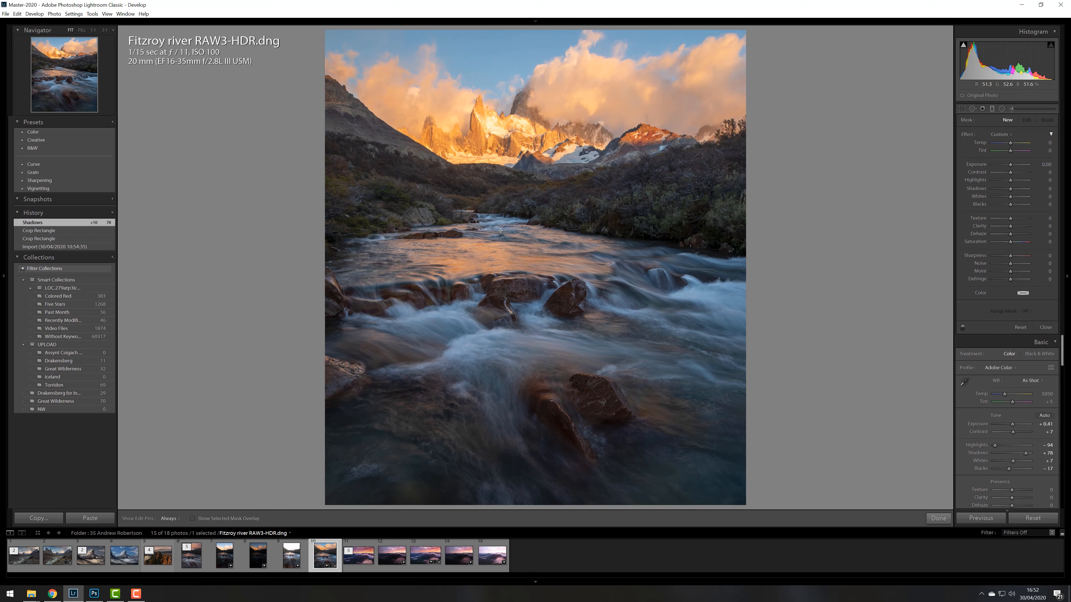
{"action": "left_click_drag", "start_coordinate": [507, 174], "coordinate": [484, 241]}
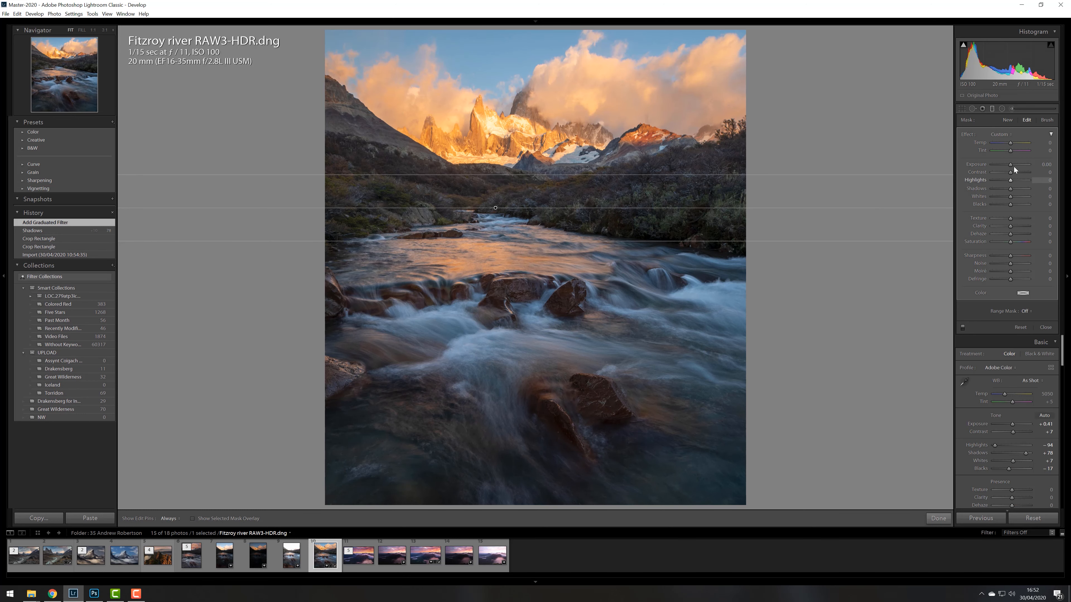
{"action": "left_click_drag", "start_coordinate": [1011, 164], "coordinate": [1012, 163]}
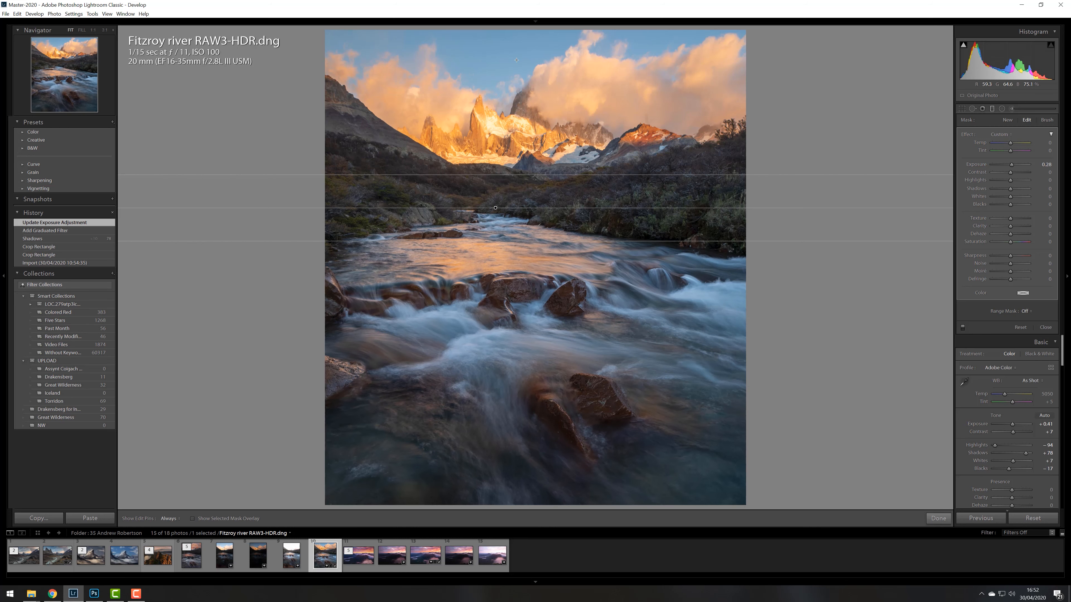
Add a slightly tilted graduated filter over the sky and peaks with tint 19 and exposure 0.00
{"action": "left_click_drag", "start_coordinate": [505, 50], "coordinate": [508, 135]}
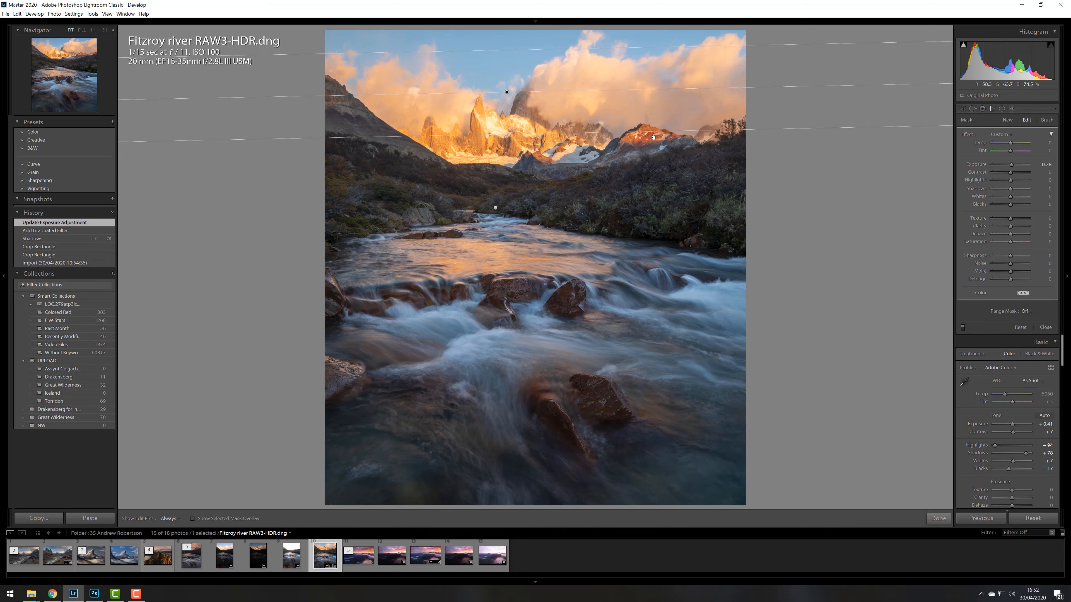
{"action": "left_click_drag", "start_coordinate": [653, 137], "coordinate": [653, 137]}
{"action": "left_click_drag", "start_coordinate": [1010, 150], "coordinate": [1012, 151]}
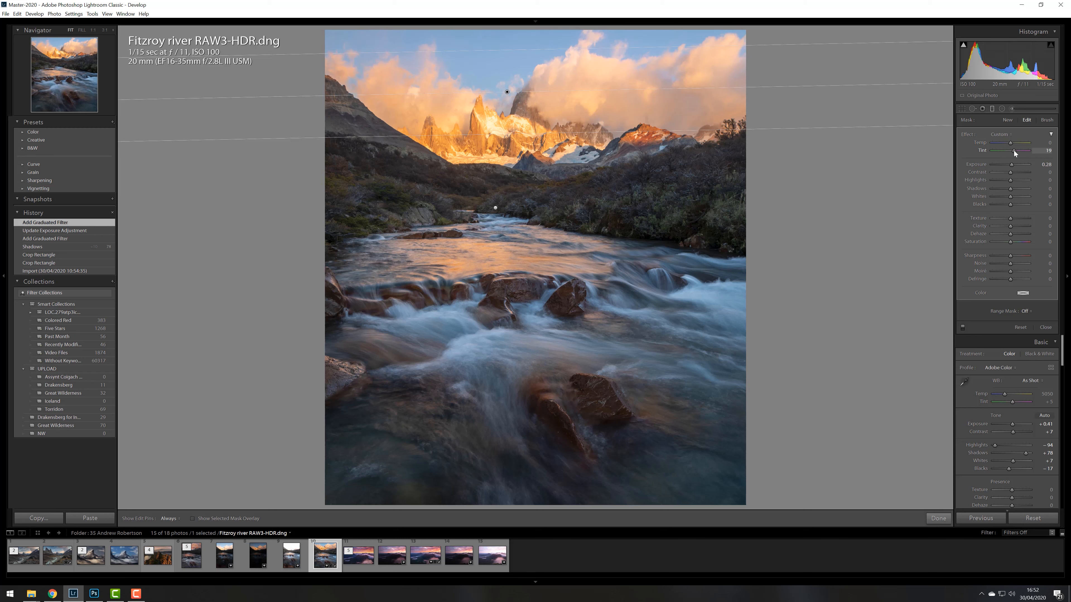
{"action": "left_click_drag", "start_coordinate": [1014, 151], "coordinate": [1010, 165]}
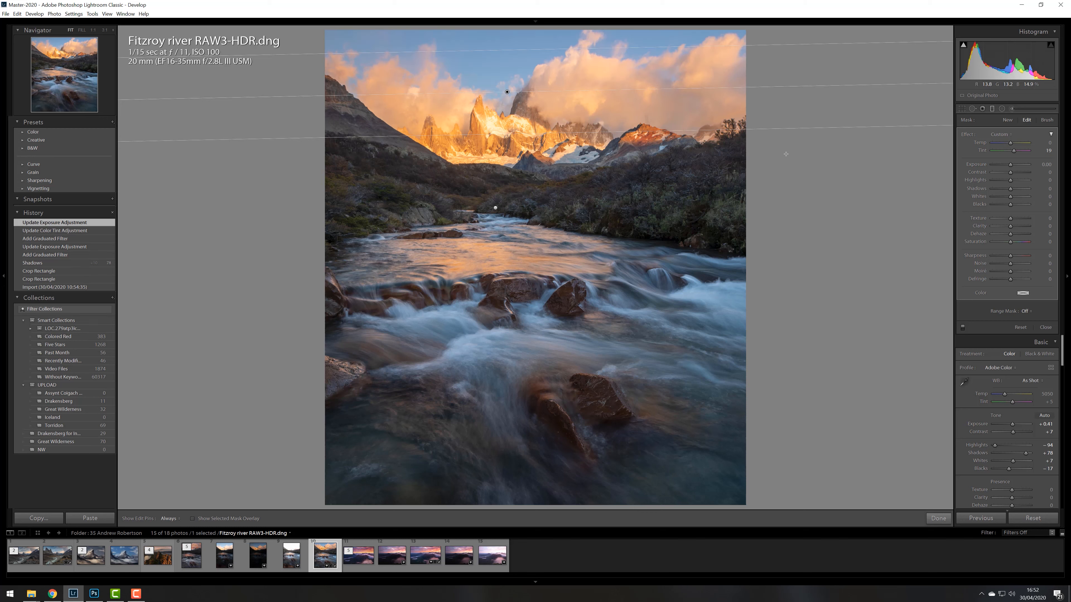
Close the graduated filter and lower the photo's blue saturation slightly to -8
{"action": "left_click", "coordinate": [993, 110]}
{"action": "scroll", "coordinate": [1063, 337], "scroll_direction": "down", "scroll_amount": 5}
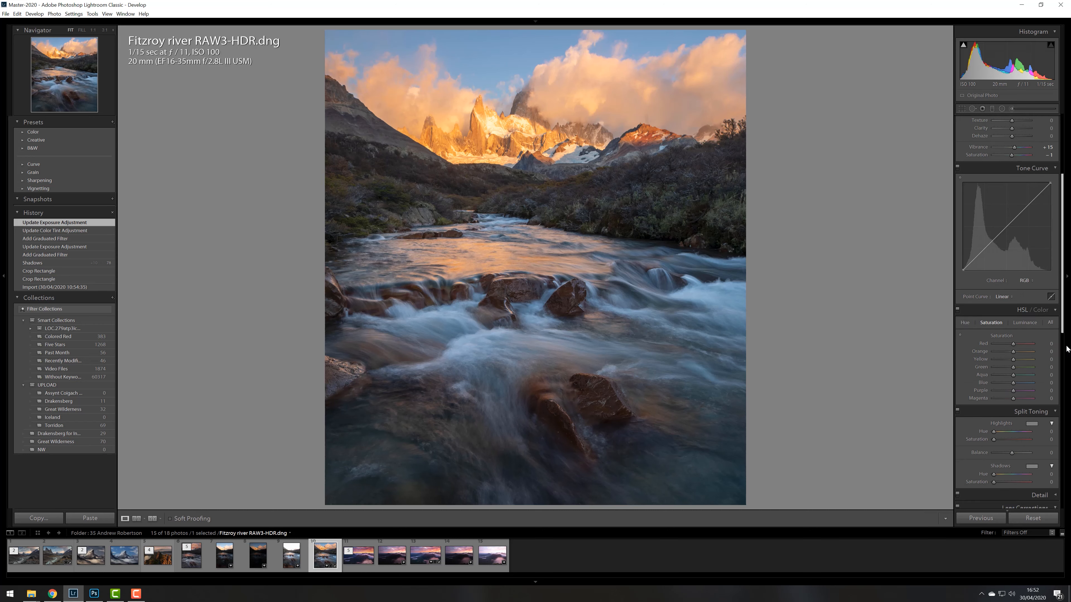
{"action": "scroll", "coordinate": [1067, 346], "scroll_direction": "down", "scroll_amount": 3}
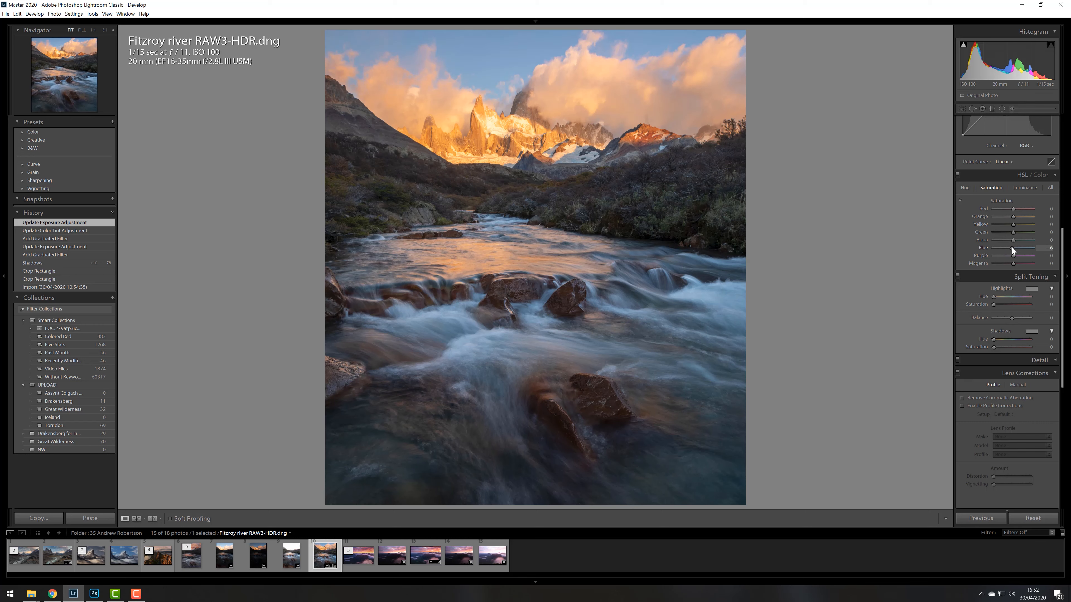
{"action": "left_click_drag", "start_coordinate": [1012, 248], "coordinate": [1010, 245]}
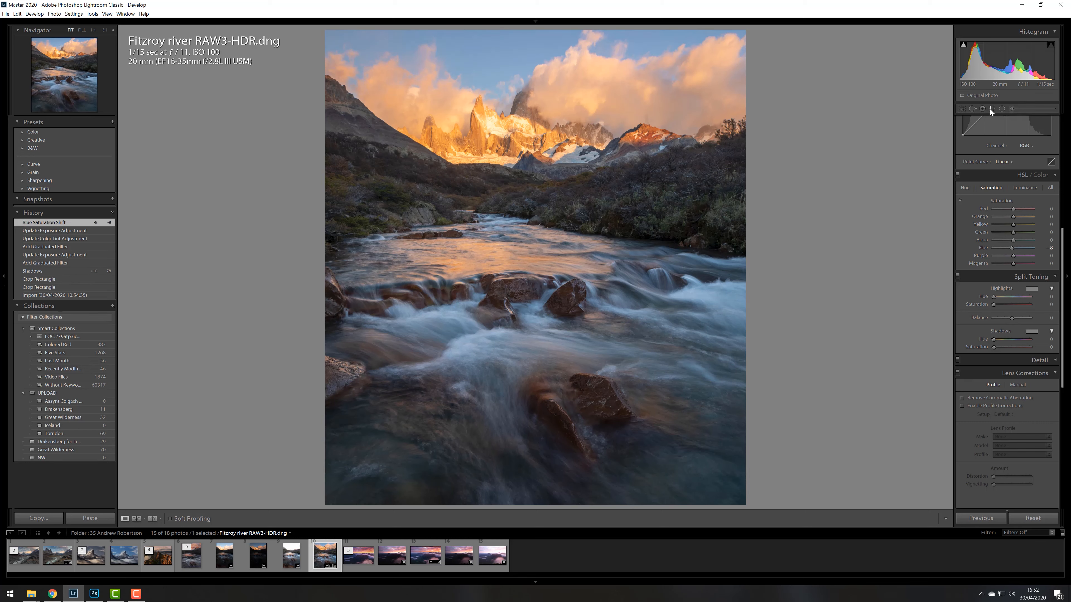
Darken the sky above the Fitzroy peaks with another slightly tilted graduated filter of lowered exposure
{"action": "left_click", "coordinate": [990, 109]}
{"action": "left_click_drag", "start_coordinate": [526, 35], "coordinate": [517, 122]}
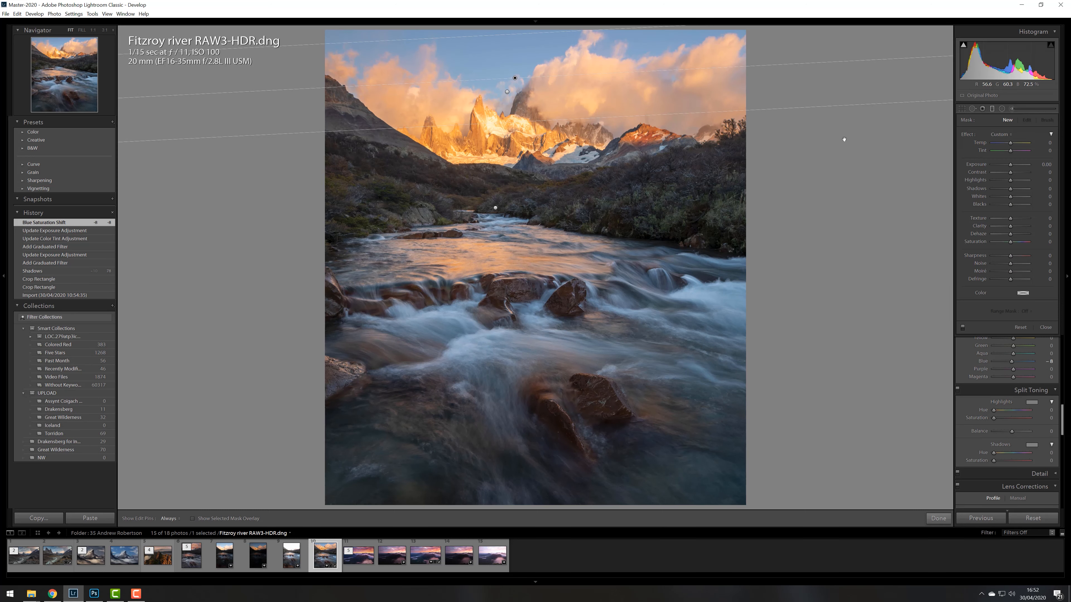
{"action": "left_click_drag", "start_coordinate": [1012, 165], "coordinate": [1006, 163]}
{"action": "left_click", "coordinate": [992, 108]}
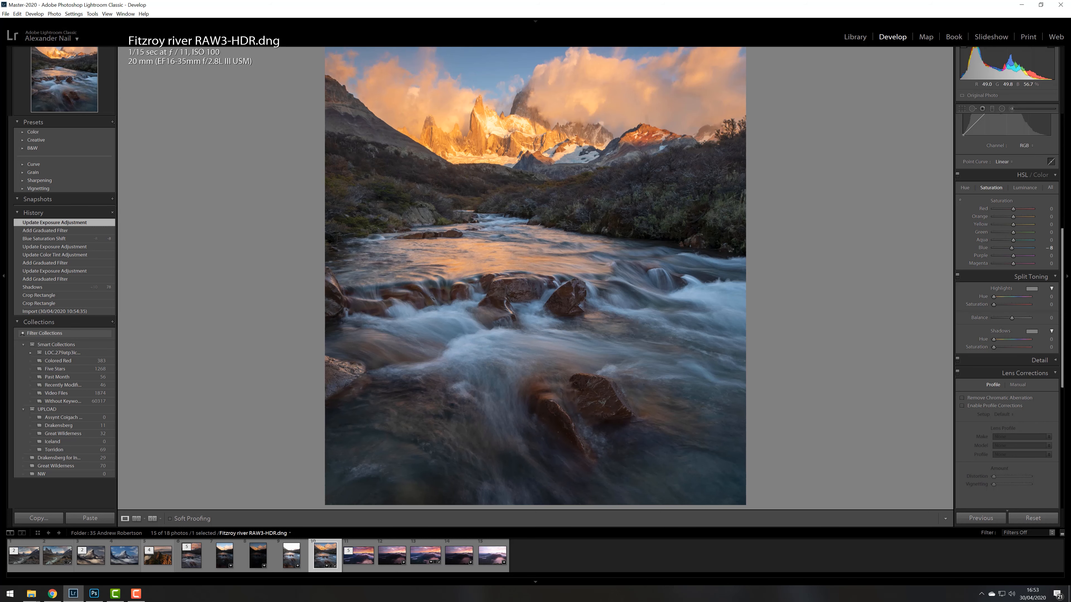
Return to the library grid, then switch to Photoshop and show the 5. Senja.jpg document
{"action": "key", "text": "g"}
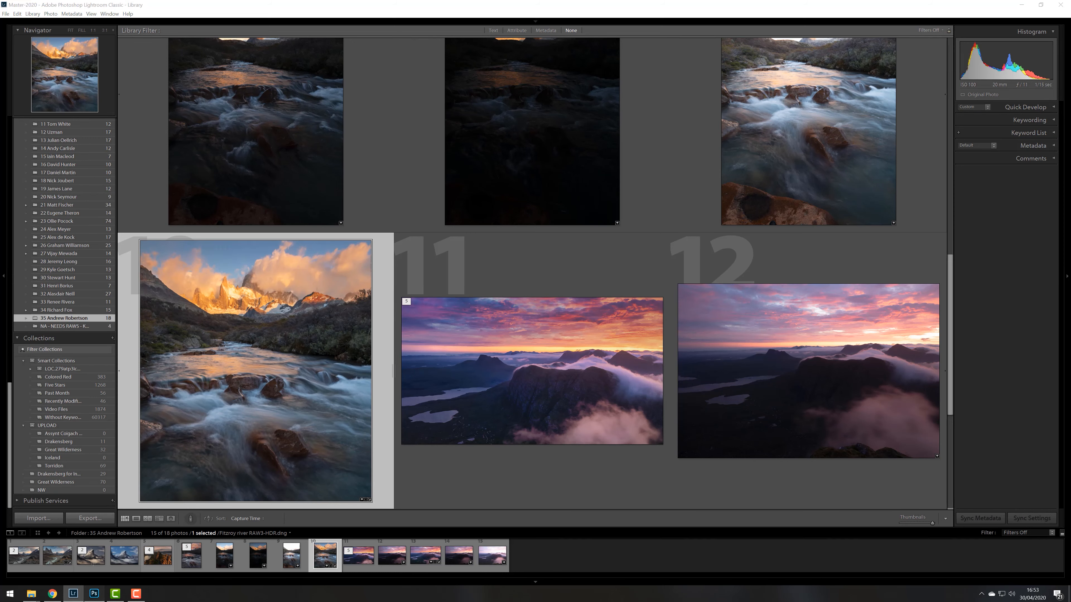
{"action": "left_click", "coordinate": [90, 596]}
{"action": "left_click", "coordinate": [430, 28]}
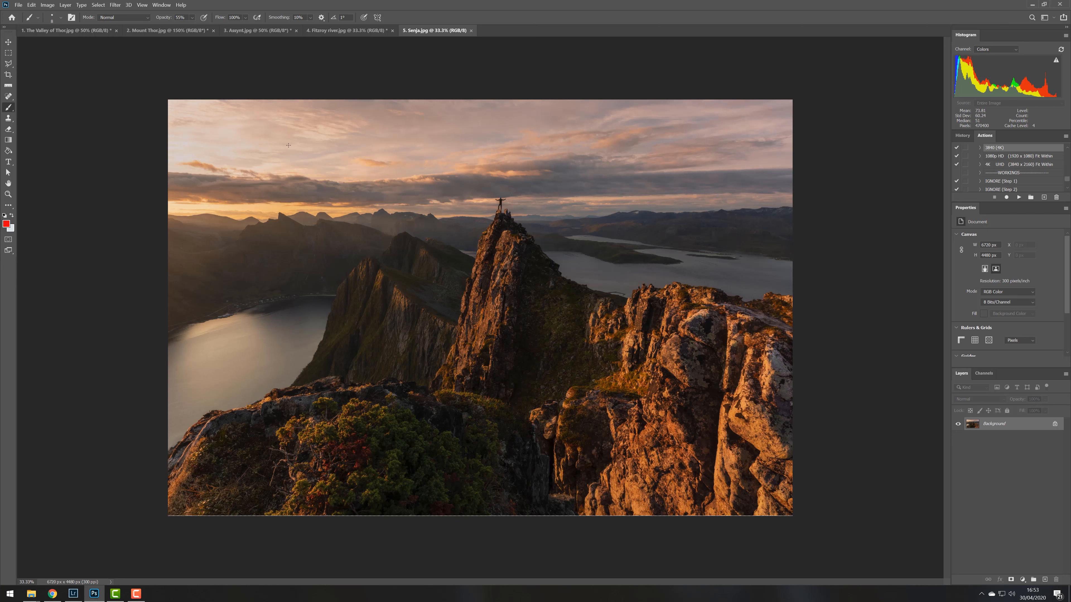
Mark the bright sky at the photo's left with thick white vertical brush strokes, using 100% opacity, and undo them
{"action": "key", "text": "bracketright"}
{"action": "key", "text": "bracketright"}
{"action": "key", "text": "bracketright"}
{"action": "key", "text": "bracketright"}
{"action": "key", "text": "bracketright"}
{"action": "key", "text": "x"}
{"action": "left_click", "coordinate": [213, 130]}
{"action": "key", "text": "0"}
{"action": "left_click", "coordinate": [214, 173], "text": "shift"}
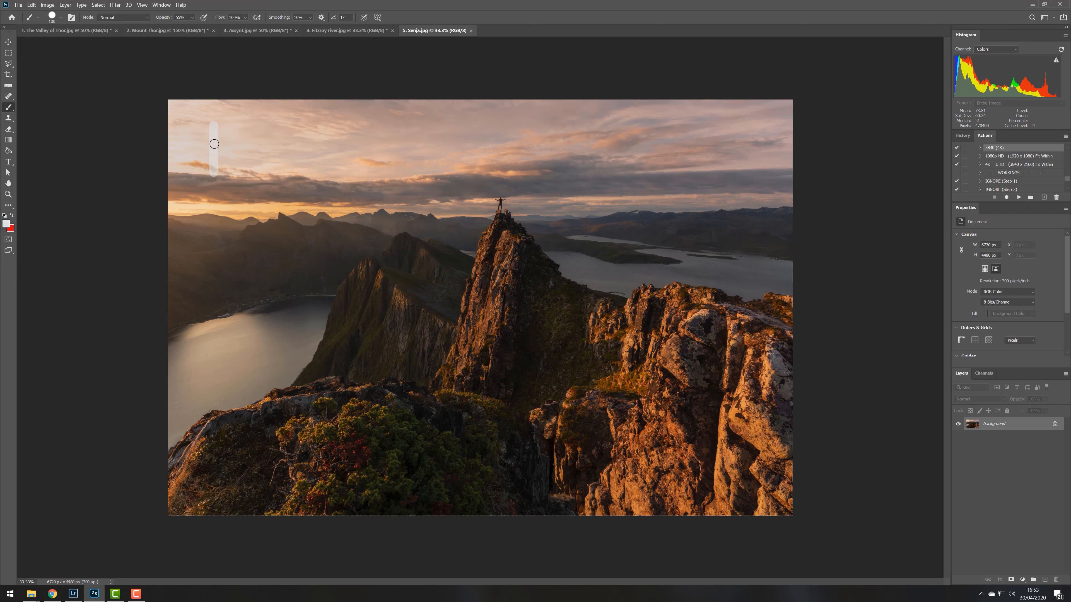
{"action": "mouse_move", "coordinate": [215, 126]}
{"action": "left_mouse_down"}
{"action": "mouse_move", "coordinate": [217, 169]}
{"action": "mouse_move", "coordinate": [208, 167]}
{"action": "mouse_move", "coordinate": [209, 122]}
{"action": "left_mouse_up"}
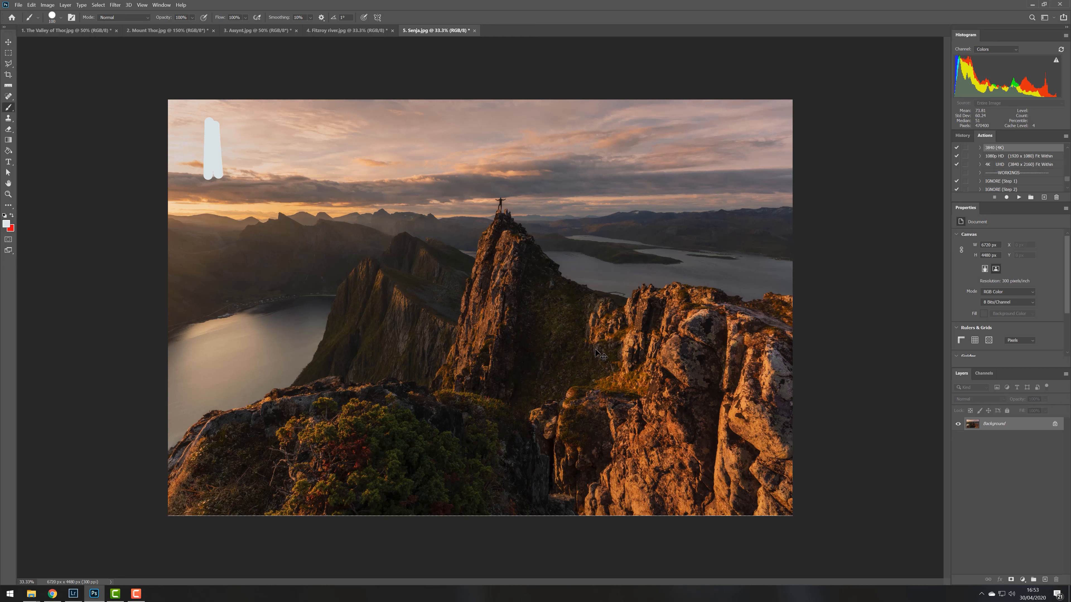
{"action": "key", "text": "ctrl+z"}
{"action": "key", "text": "ctrl+z"}
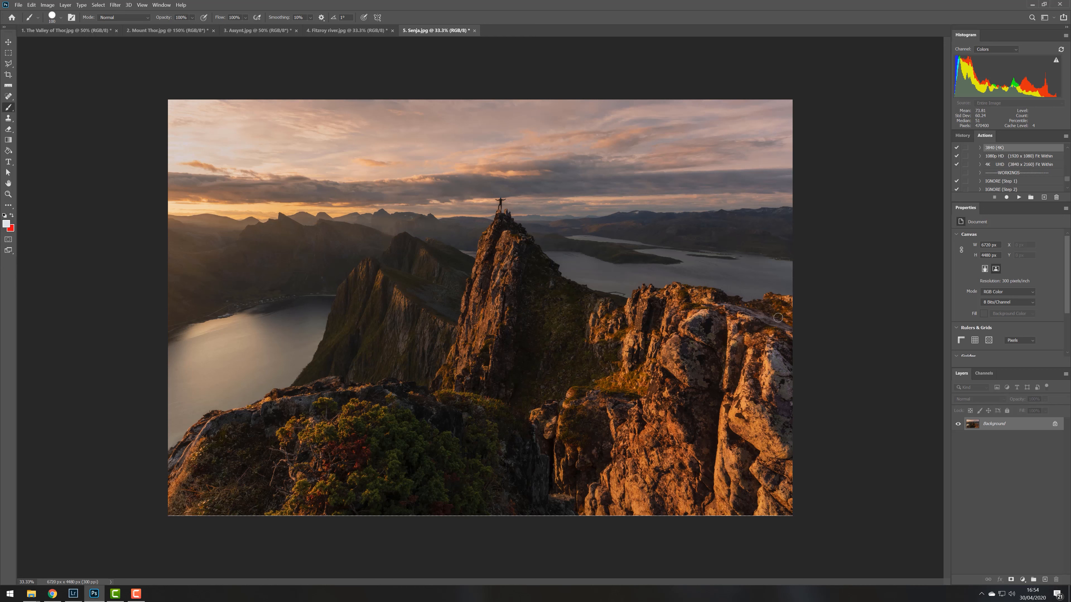
Mark the foreground bushes with a thin white curve and the right-hand rocks with a vertical line, undoing each mark
{"action": "key", "text": "bracketleft"}
{"action": "key", "text": "bracketleft"}
{"action": "key", "text": "bracketleft"}
{"action": "key", "text": "bracketleft"}
{"action": "key", "text": "bracketleft"}
{"action": "key", "text": "bracketleft"}
{"action": "mouse_move", "coordinate": [263, 477]}
{"action": "left_mouse_down"}
{"action": "mouse_move", "coordinate": [458, 475]}
{"action": "mouse_move", "coordinate": [399, 509]}
{"action": "left_mouse_up"}
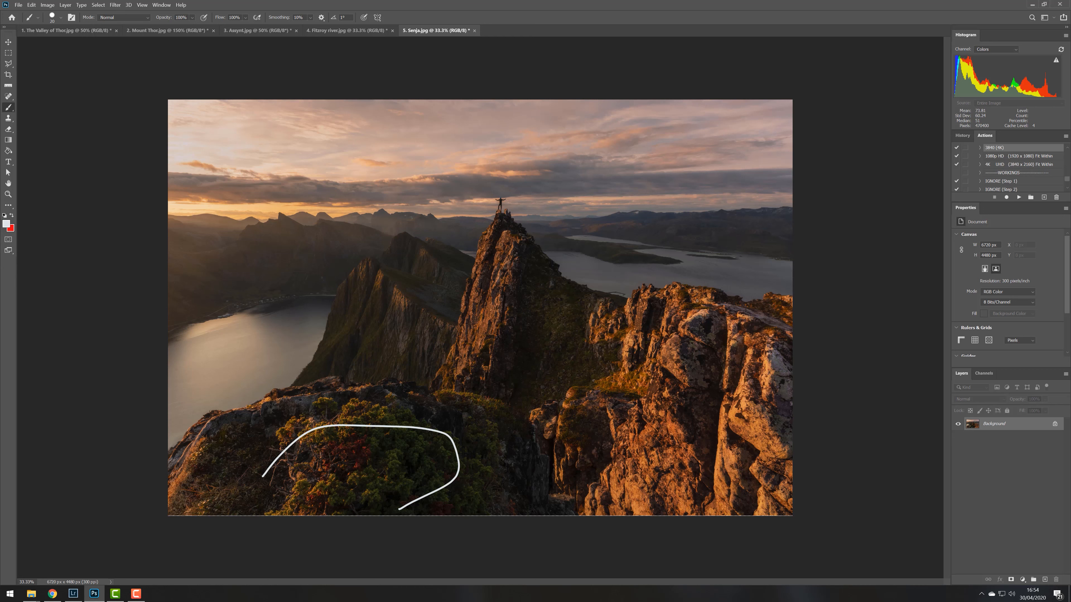
{"action": "key", "text": "ctrl+z"}
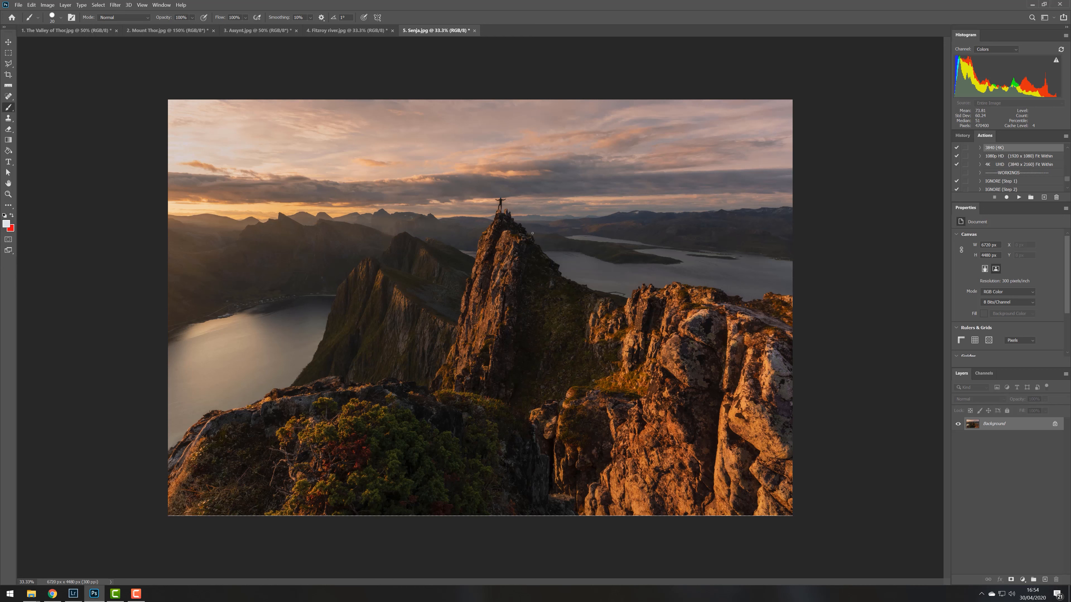
{"action": "left_click_drag", "start_coordinate": [688, 517], "coordinate": [688, 136]}
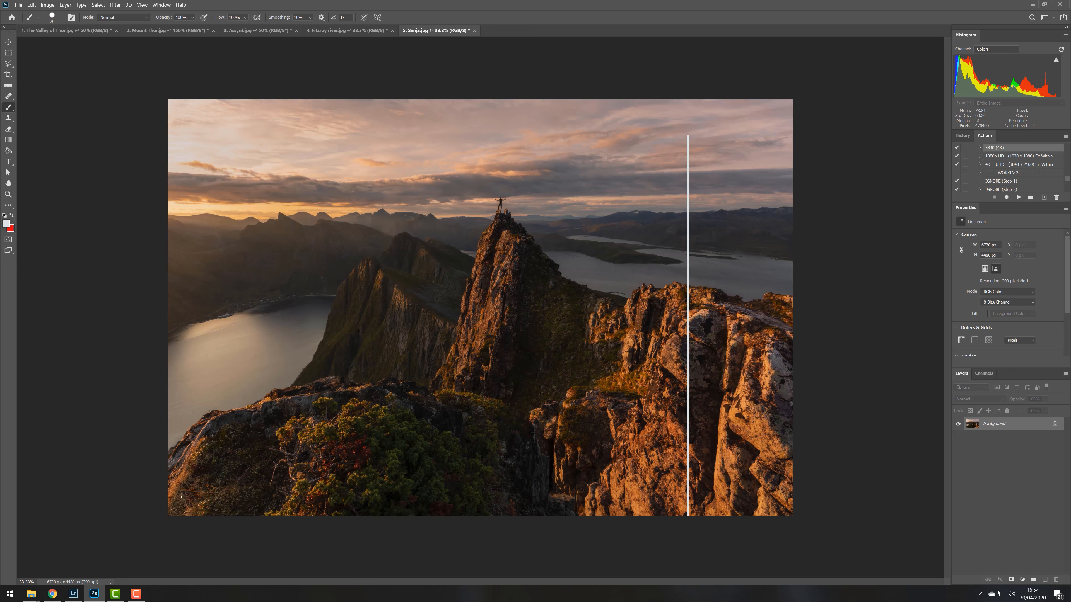
{"action": "key", "text": "ctrl+z"}
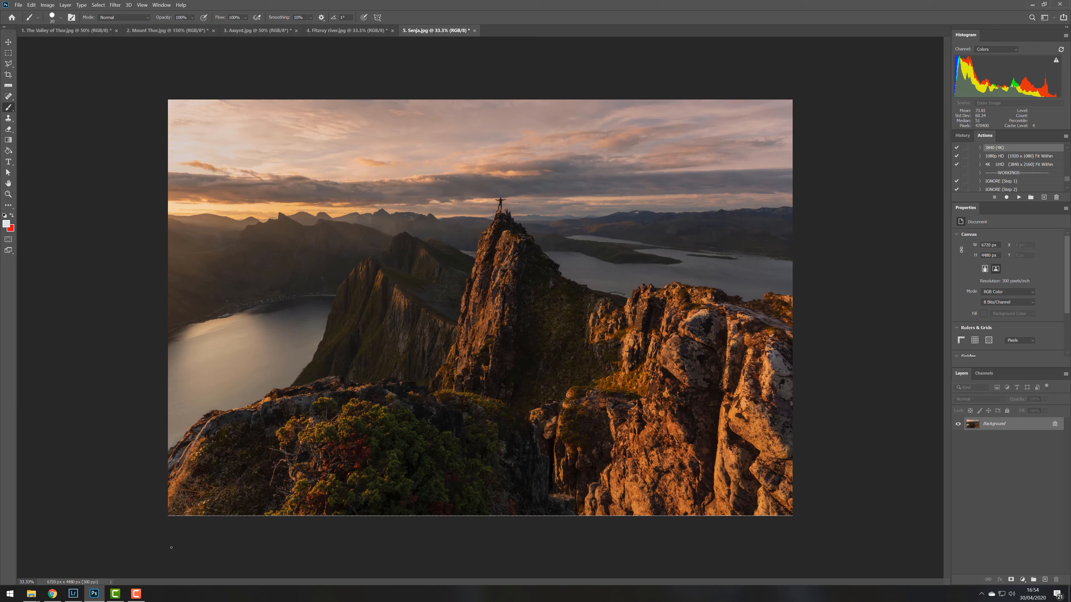
Switch to Lightroom and expand the Senja photo stack in the library grid
{"action": "left_click", "coordinate": [73, 592]}
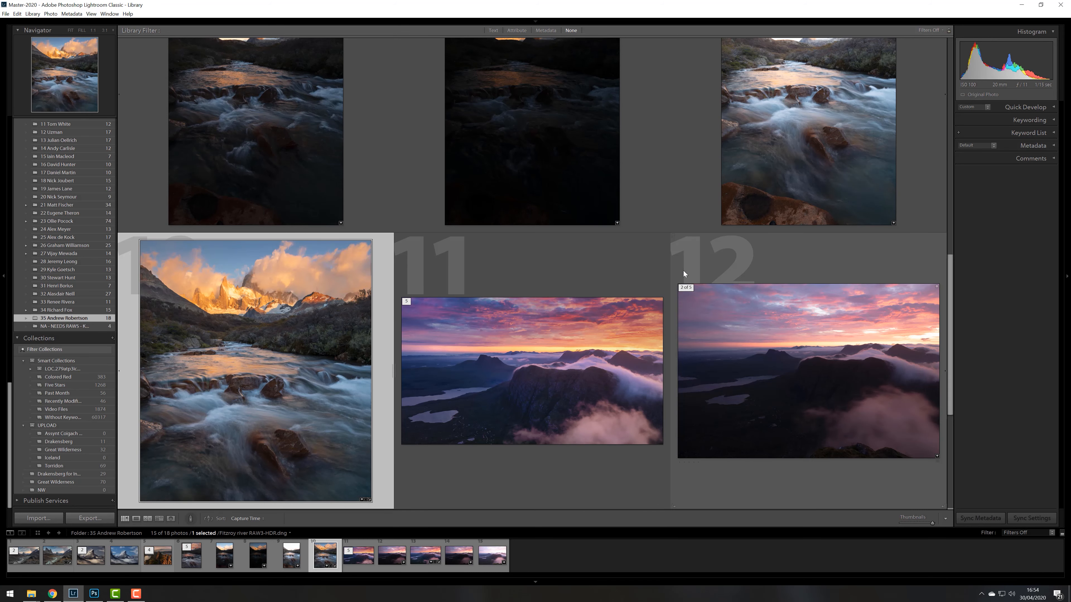
{"action": "scroll", "coordinate": [700, 337], "scroll_direction": "up", "scroll_amount": 2}
{"action": "scroll", "coordinate": [707, 358], "scroll_direction": "up", "scroll_amount": 1}
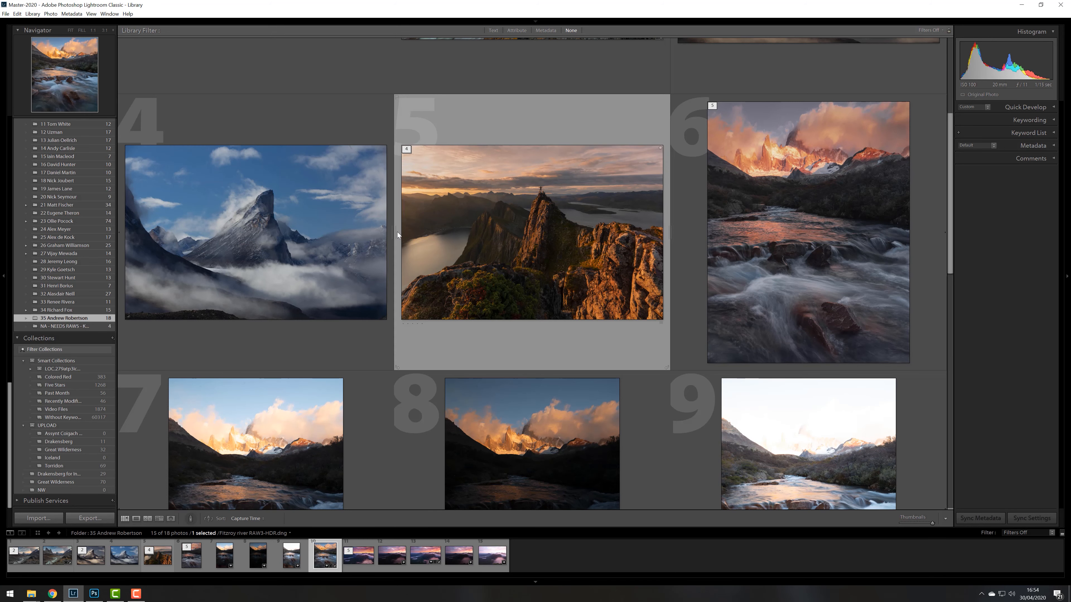
{"action": "left_click", "coordinate": [398, 232]}
{"action": "left_click", "coordinate": [396, 231]}
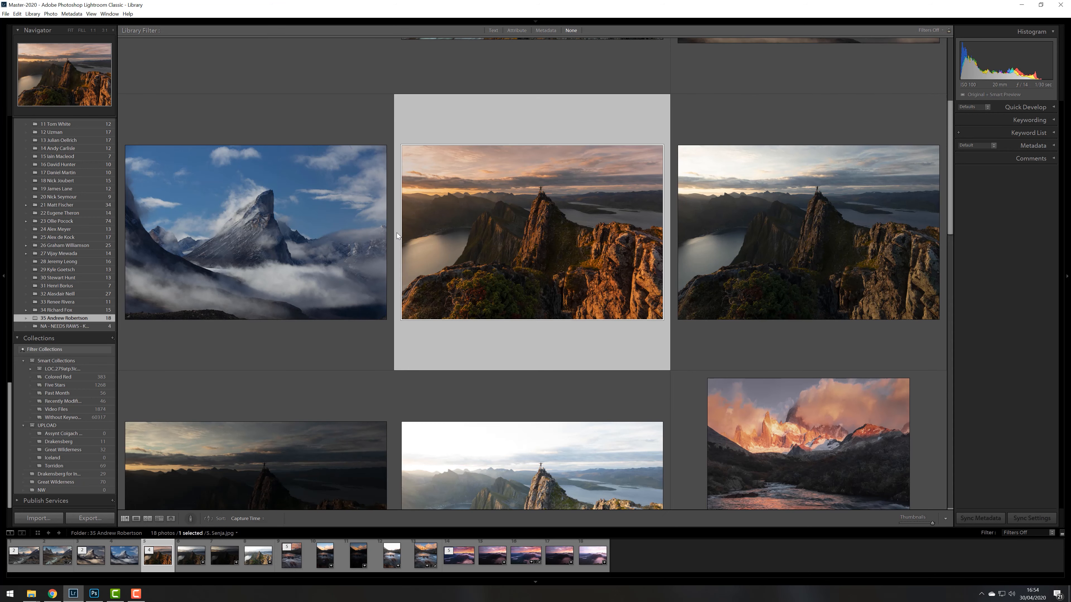
Merge the three Senja raw exposures into an HDR with Auto Align on, Auto Settings off and no deghosting
{"action": "scroll", "coordinate": [612, 257], "scroll_direction": "down", "scroll_amount": 2}
{"action": "left_click", "coordinate": [575, 270]}
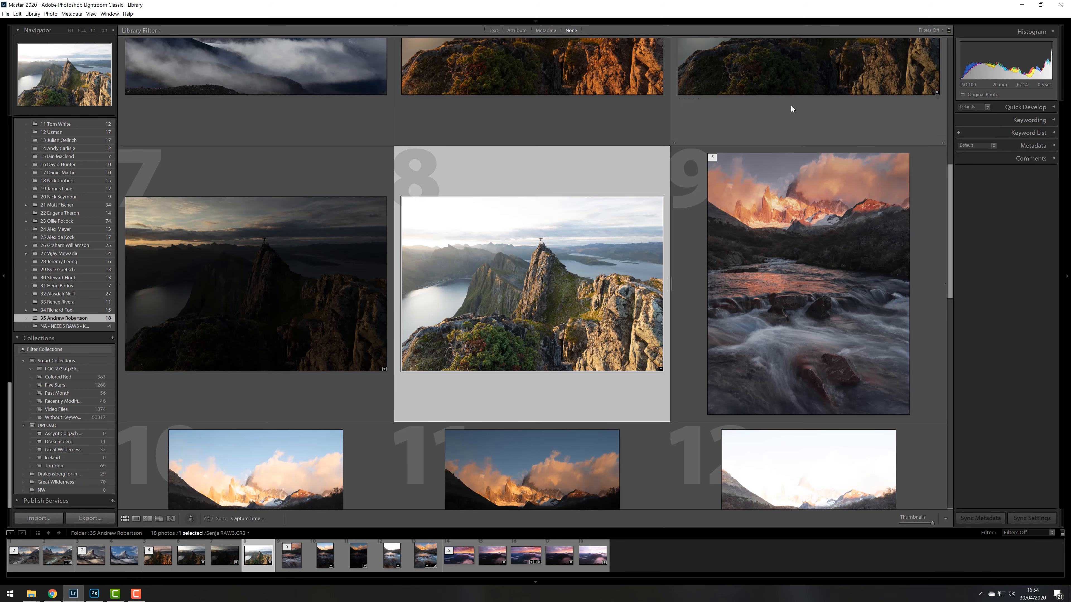
{"action": "scroll", "coordinate": [839, 228], "scroll_direction": "up", "scroll_amount": 3}
{"action": "left_click", "coordinate": [793, 322], "text": "shift"}
{"action": "right_click", "coordinate": [792, 321]}
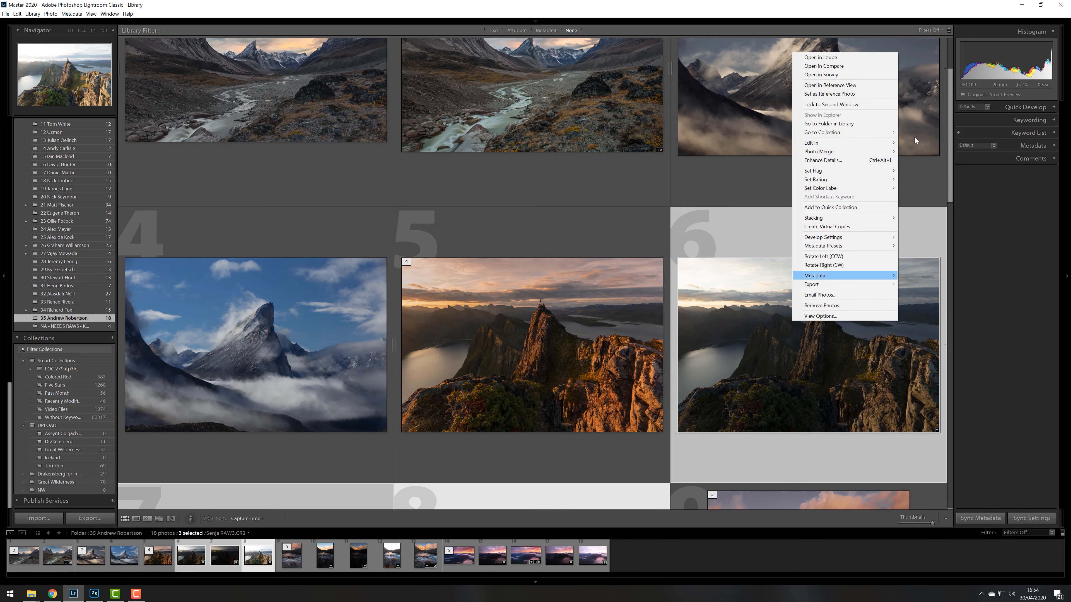
{"action": "mouse_move", "coordinate": [855, 152]}
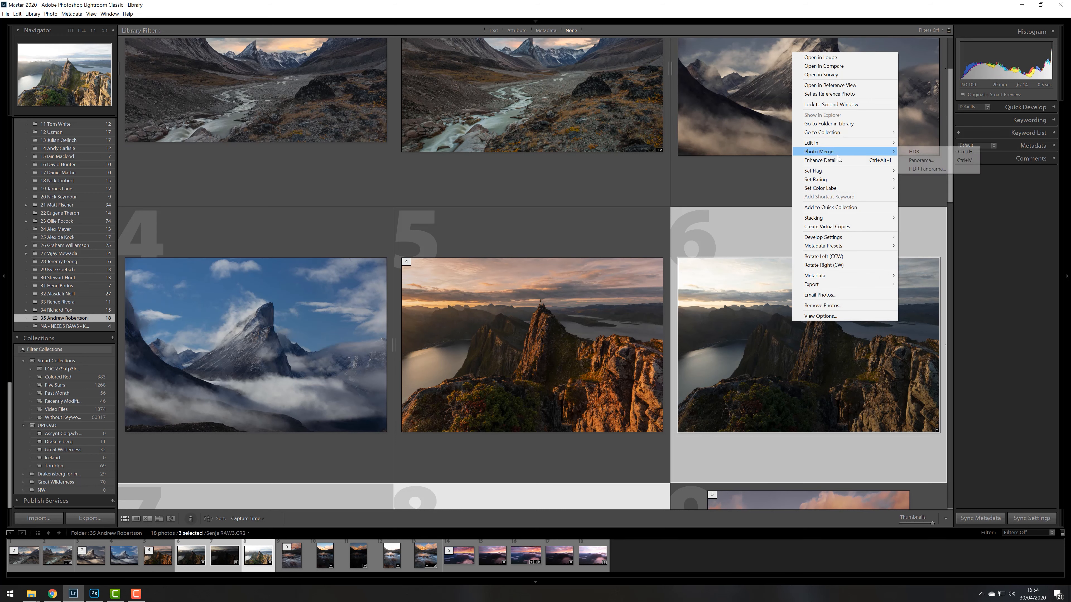
{"action": "left_click", "coordinate": [938, 152]}
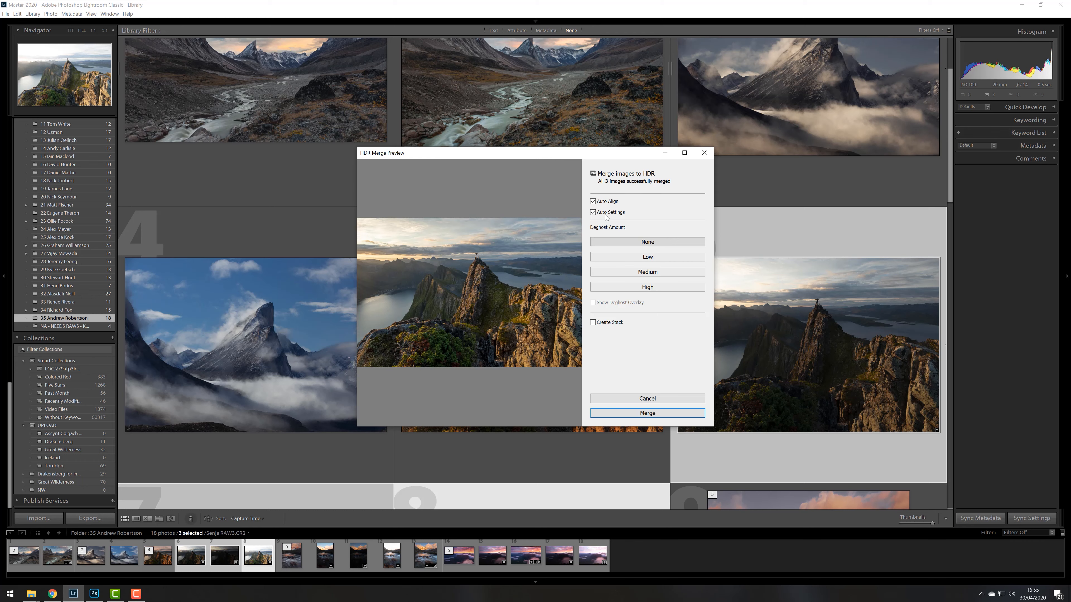
{"action": "left_click", "coordinate": [593, 212]}
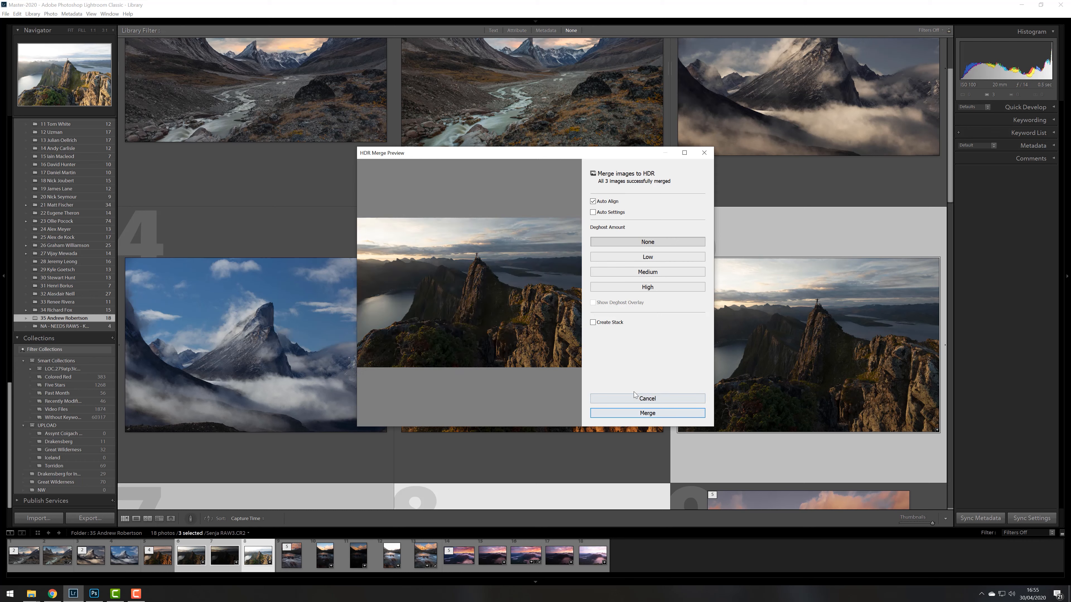
{"action": "left_click", "coordinate": [629, 414]}
{"action": "key", "text": "ctrl+shift+h"}
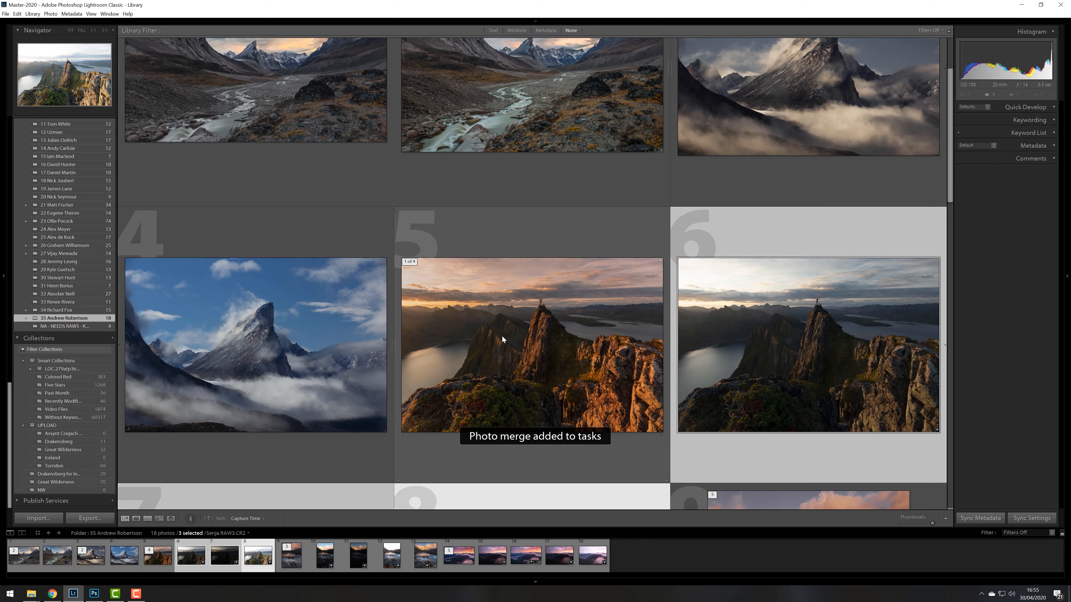
Open the merged Senja RAW3-HDR.dng for developing
{"action": "scroll", "coordinate": [499, 321], "scroll_direction": "down", "scroll_amount": 3}
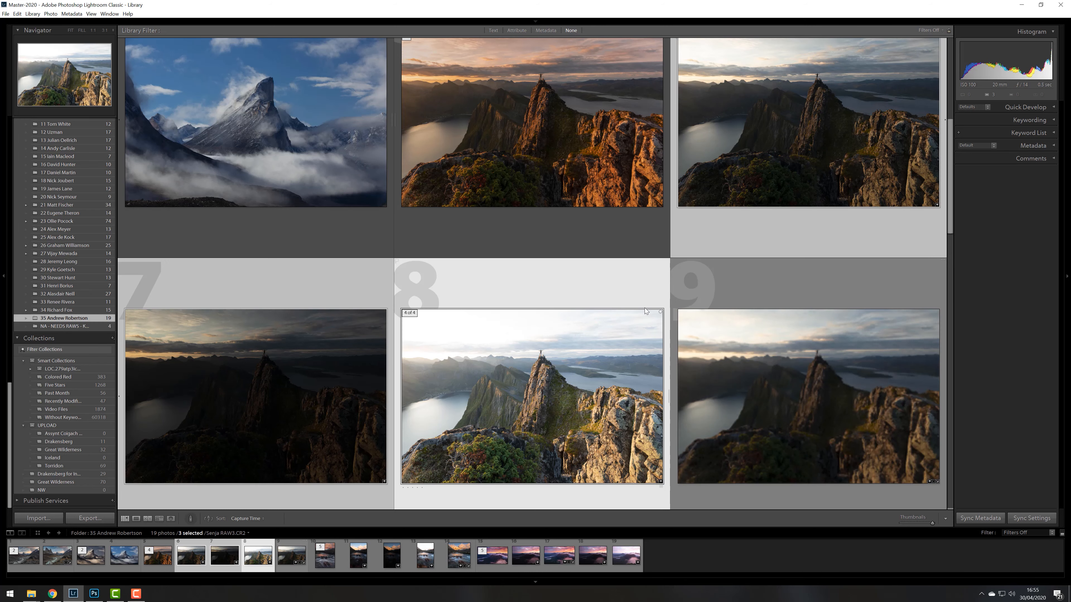
{"action": "double_click", "coordinate": [838, 378]}
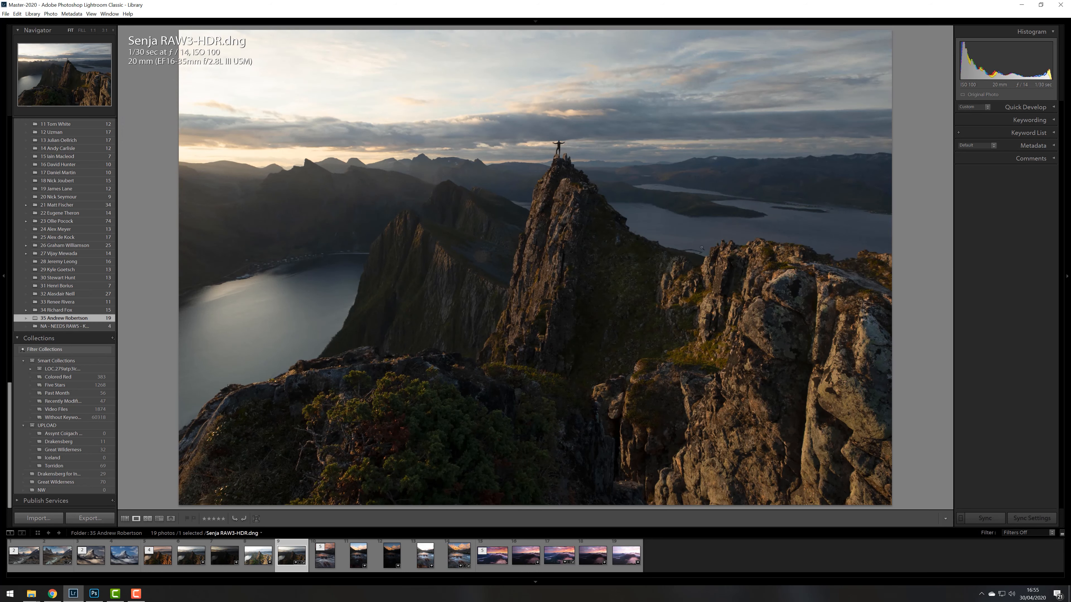
{"action": "key", "text": "d"}
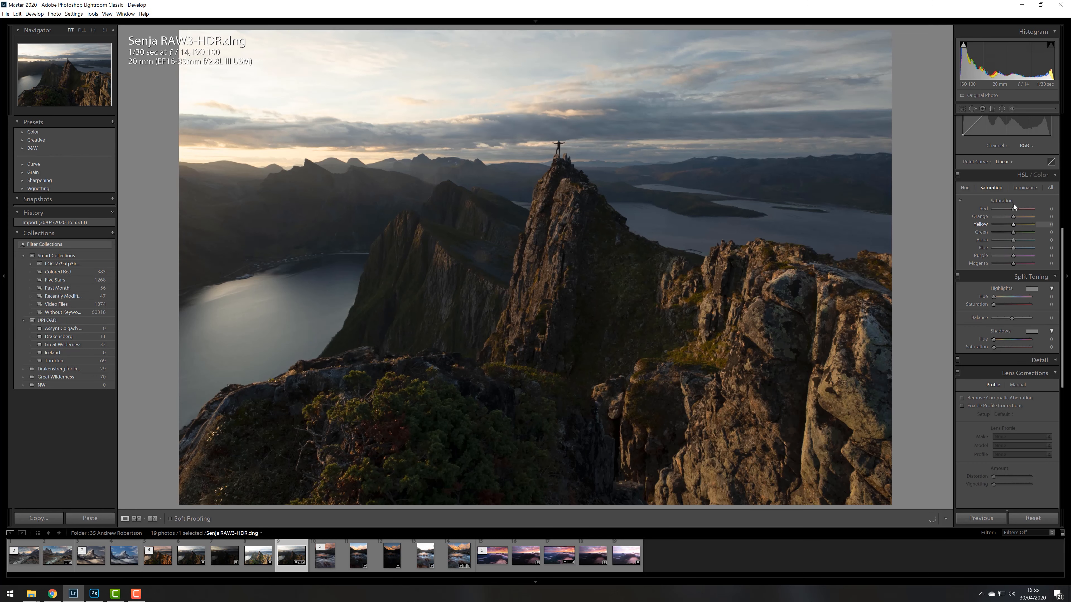
Set the Senja photo's shadows to +77, highlights to -60, contrast to +60 and exposure to +0.70
{"action": "scroll", "coordinate": [1044, 109], "scroll_direction": "up", "scroll_amount": 5}
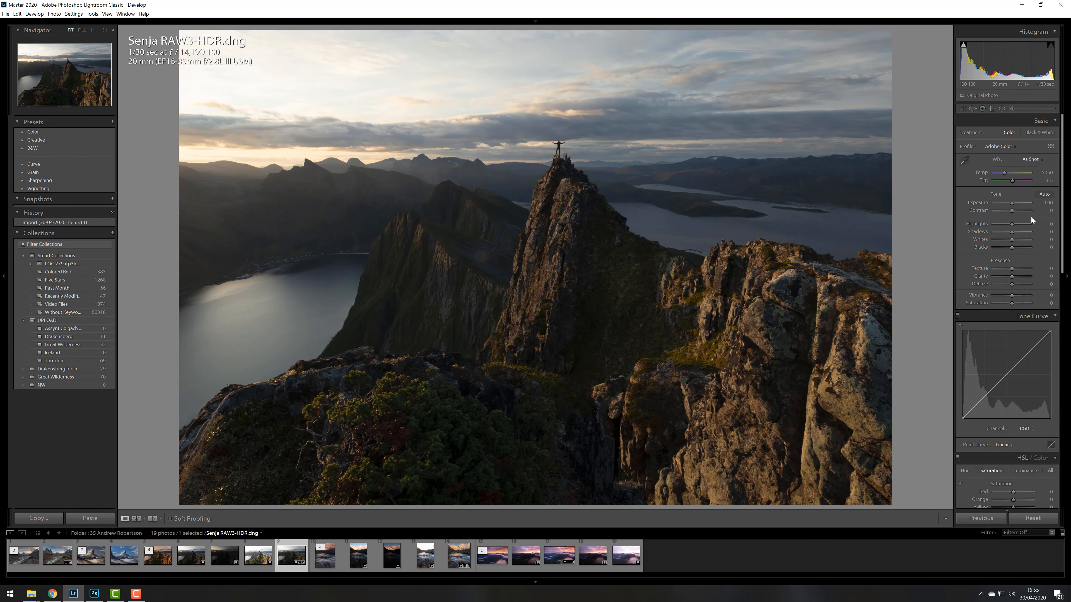
{"action": "left_click_drag", "start_coordinate": [1012, 232], "coordinate": [1013, 202]}
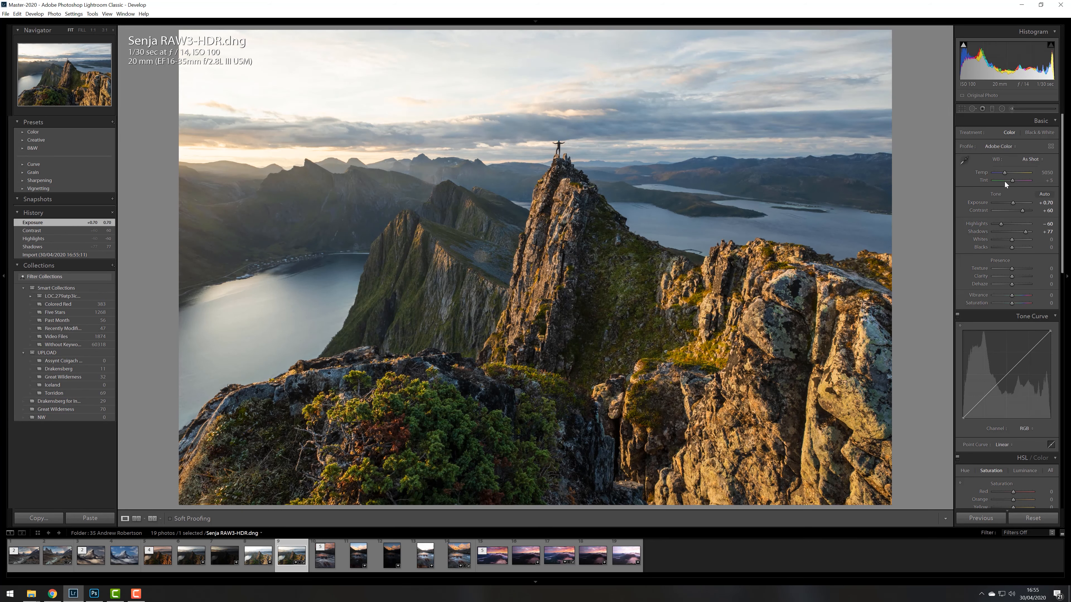
Darken the Senja sky with a graduated filter, and set the overall temperature to 5178 and tint to +10
{"action": "left_click", "coordinate": [989, 109]}
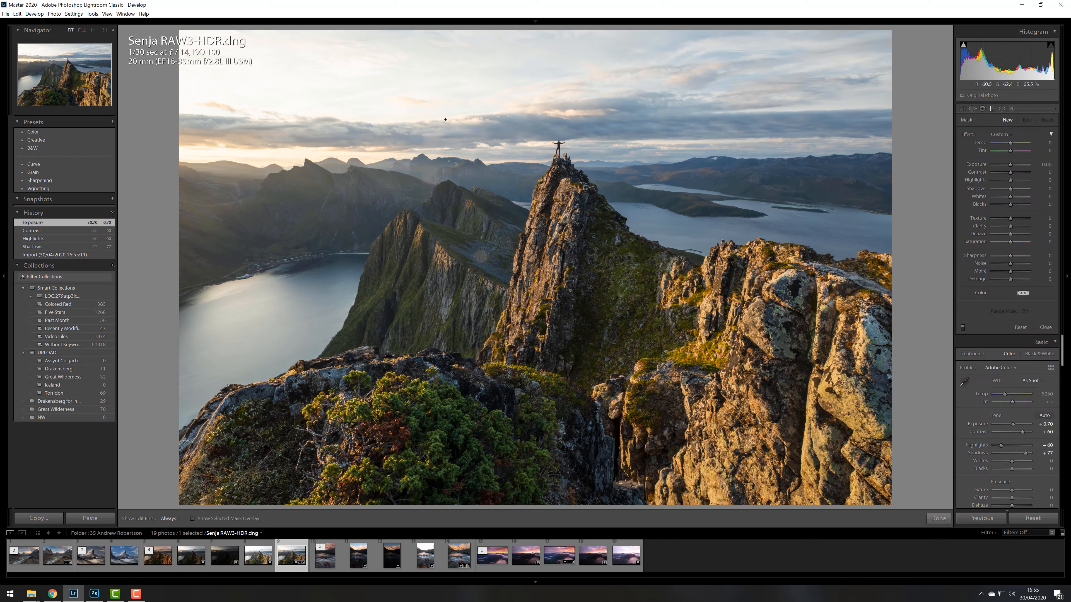
{"action": "left_click_drag", "start_coordinate": [446, 119], "coordinate": [458, 207]}
{"action": "mouse_move", "coordinate": [1009, 163]}
{"action": "left_mouse_down"}
{"action": "mouse_move", "coordinate": [1013, 181]}
{"action": "mouse_move", "coordinate": [1006, 171]}
{"action": "left_mouse_up"}
{"action": "left_click", "coordinate": [992, 109]}
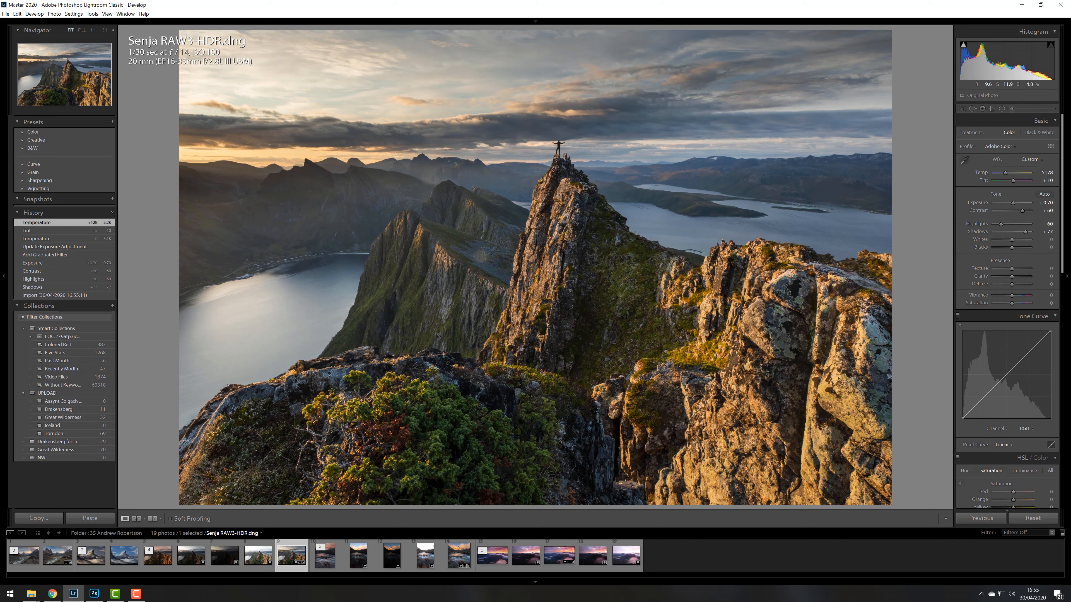
Raise the vibrance to +15 and inspect the sunlit rocks and the peak at close range
{"action": "left_click_drag", "start_coordinate": [1012, 295], "coordinate": [1015, 297]}
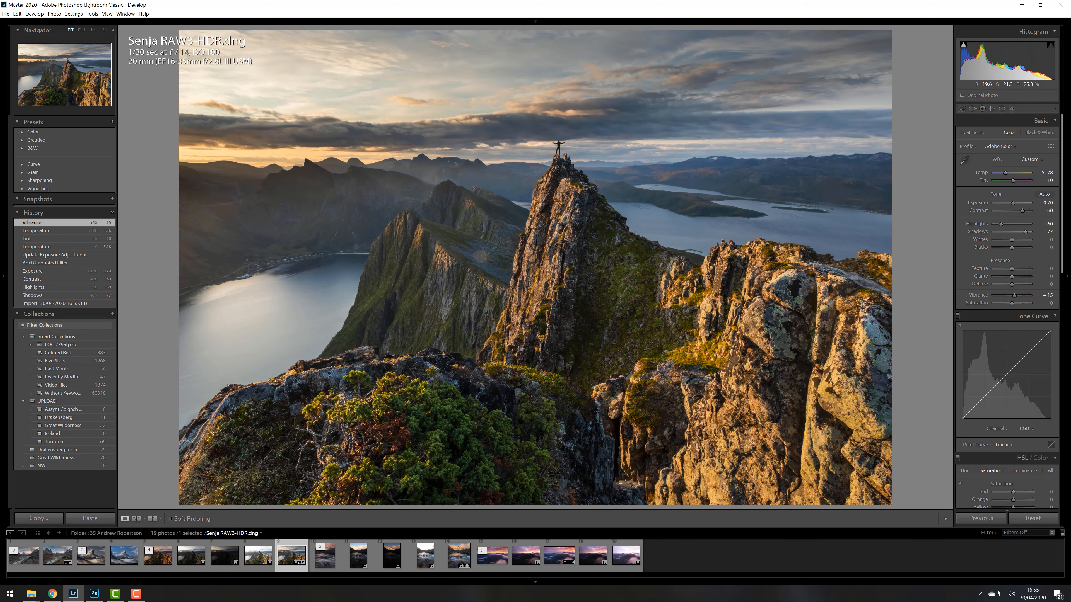
{"action": "left_click", "coordinate": [805, 304]}
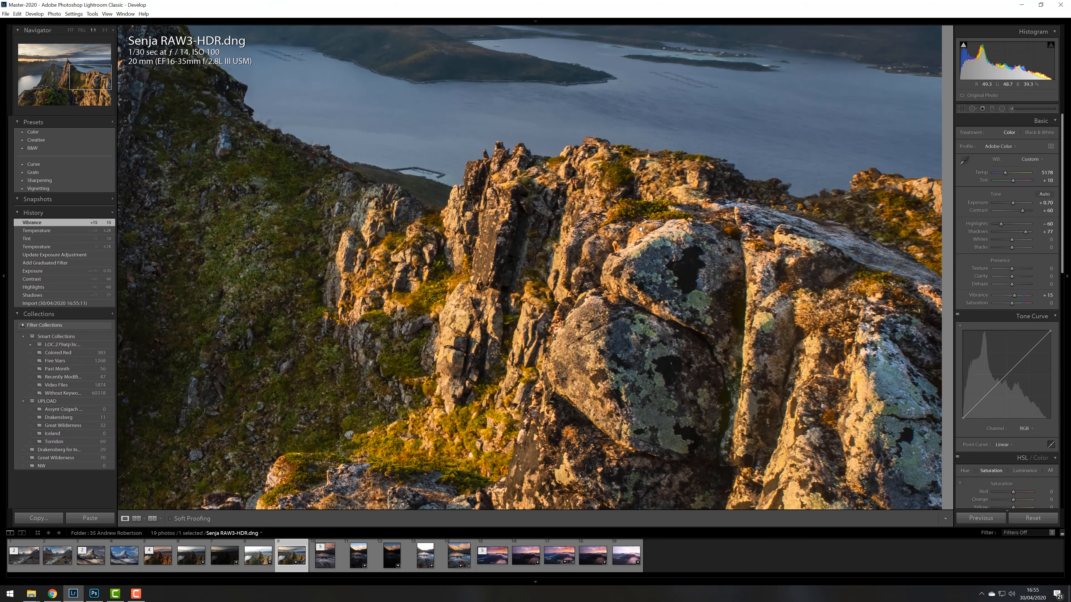
{"action": "left_click_drag", "start_coordinate": [652, 219], "coordinate": [863, 110]}
{"action": "left_click_drag", "start_coordinate": [595, 280], "coordinate": [748, 186]}
{"action": "left_click", "coordinate": [391, 288]}
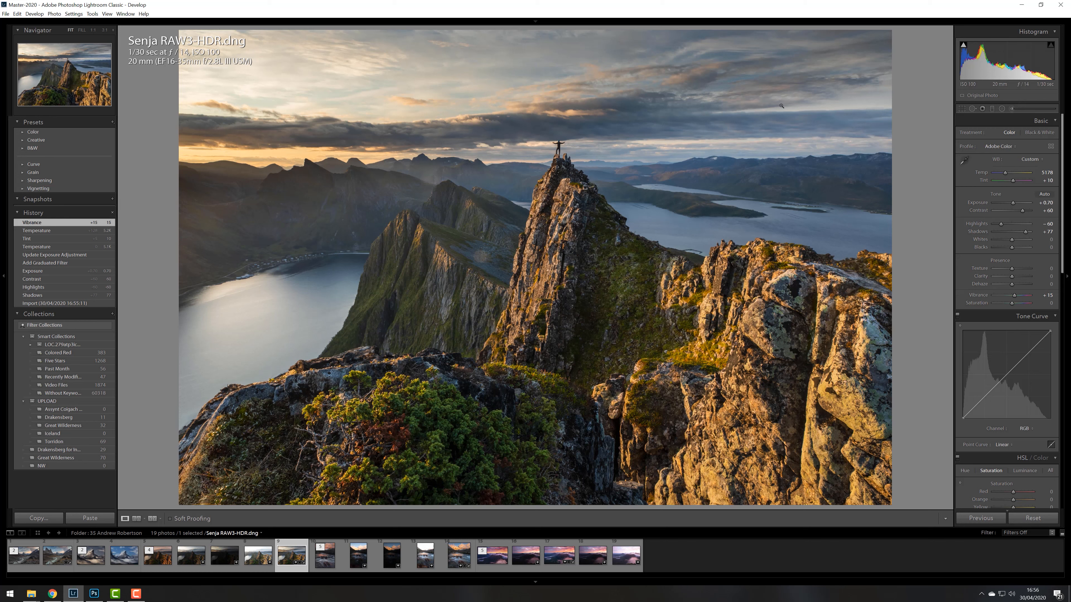
{"action": "left_click", "coordinate": [963, 109]}
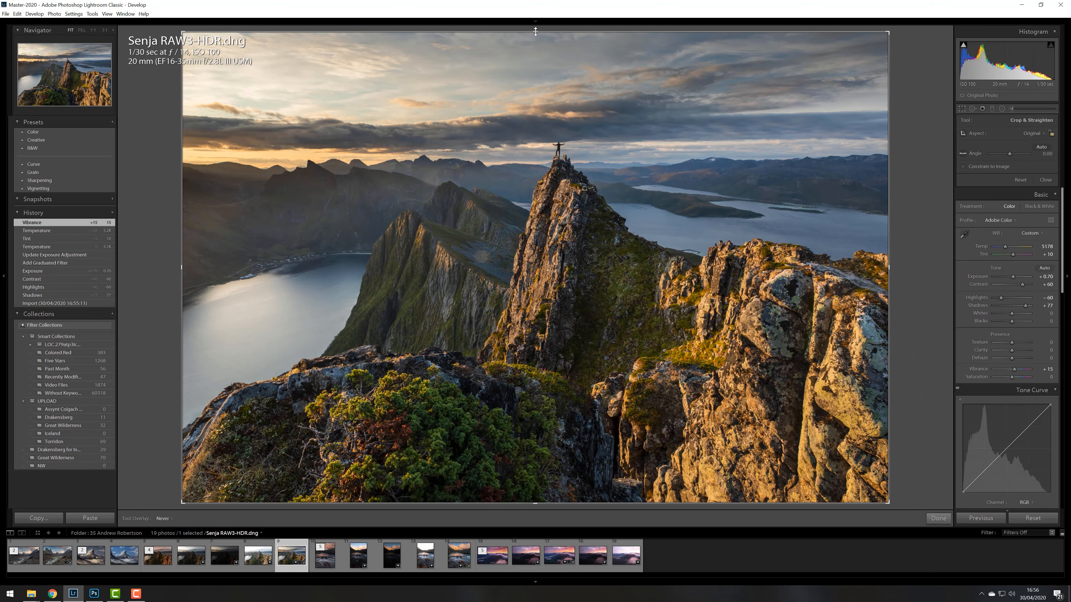
{"action": "left_click_drag", "start_coordinate": [520, 32], "coordinate": [524, 78]}
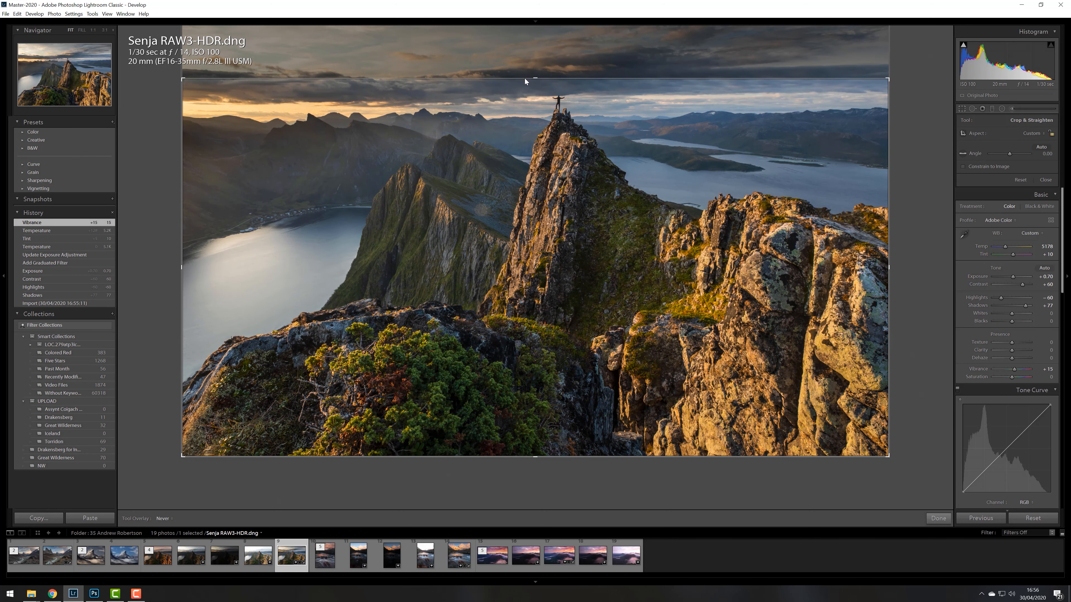
{"action": "left_click_drag", "start_coordinate": [525, 78], "coordinate": [525, 78]}
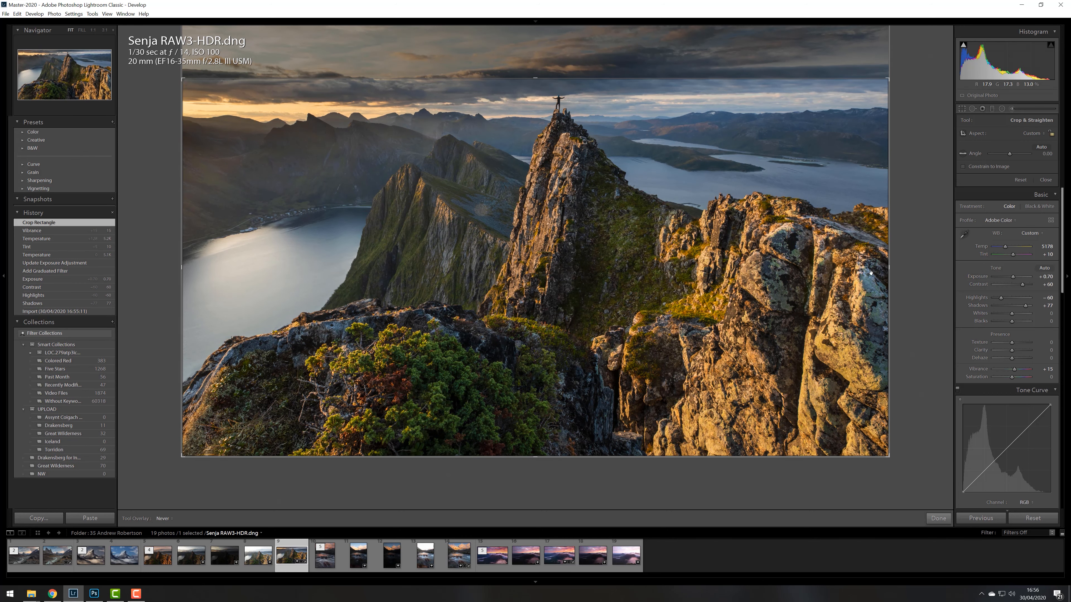
{"action": "left_click_drag", "start_coordinate": [887, 327], "coordinate": [823, 322]}
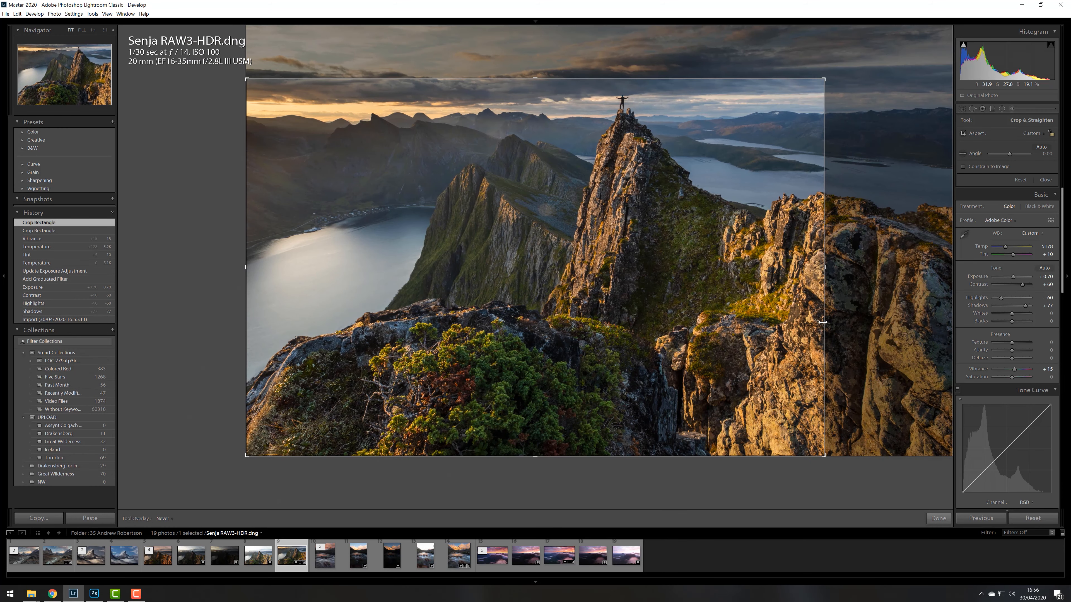
{"action": "key", "text": "Return"}
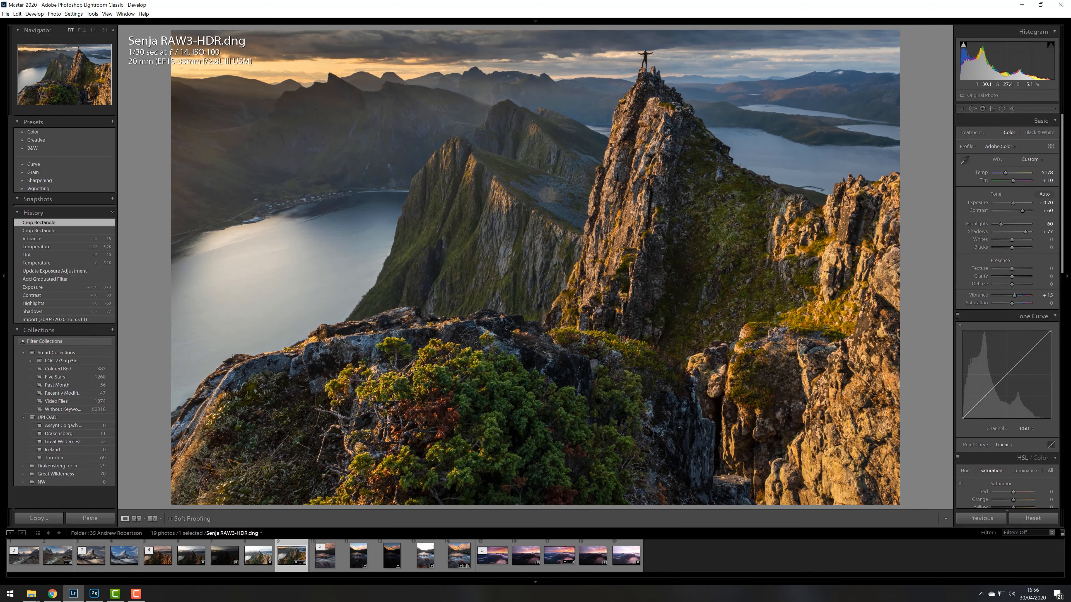
{"action": "key", "text": "ctrl+z"}
{"action": "key", "text": "ctrl+z"}
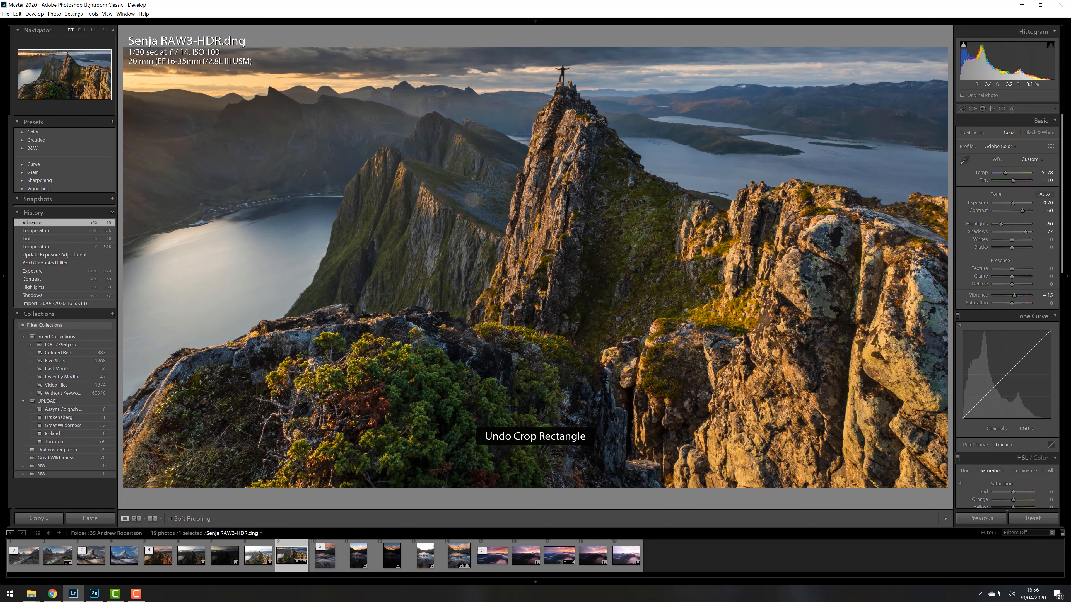
Crop the Senja photo moderately, trimming a strip of sky from its upper edge and part of the rocks from its right edge
{"action": "left_click", "coordinate": [963, 109]}
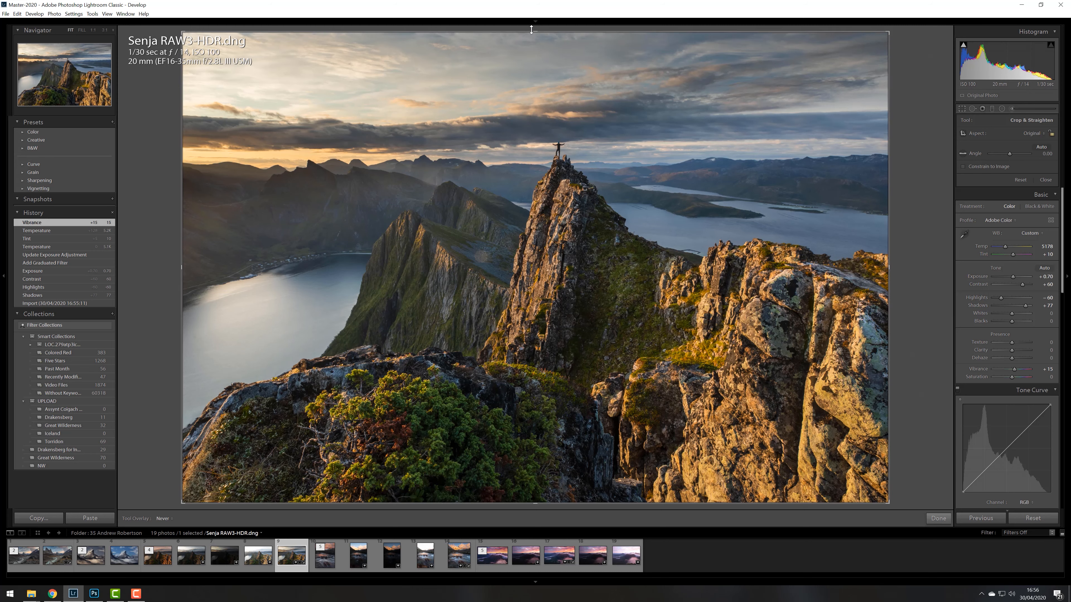
{"action": "left_click_drag", "start_coordinate": [531, 30], "coordinate": [529, 58]}
{"action": "left_click_drag", "start_coordinate": [889, 271], "coordinate": [796, 272]}
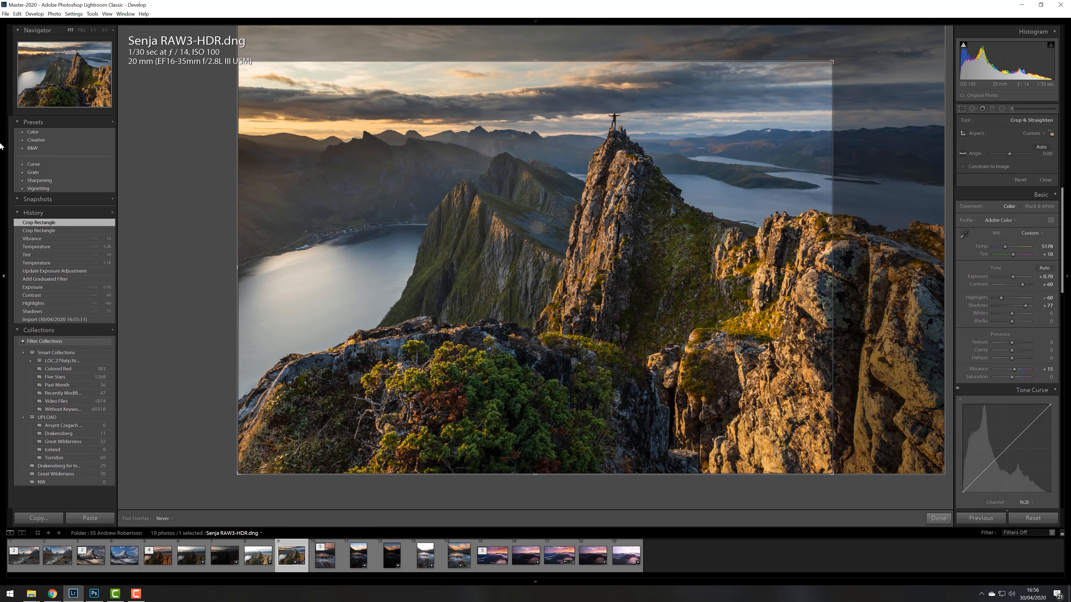
{"action": "key", "text": "Return"}
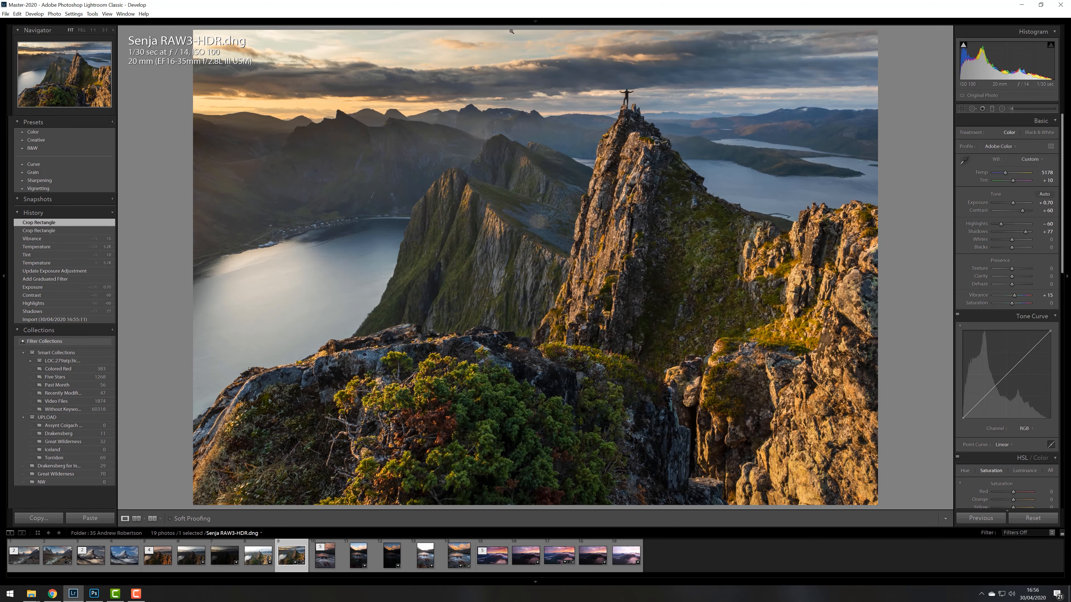
Add a slightly tilted graduated filter over the upper sky of the Senja photo with exposure -0.22
{"action": "left_click", "coordinate": [992, 109]}
{"action": "left_click_drag", "start_coordinate": [295, 29], "coordinate": [301, 90]}
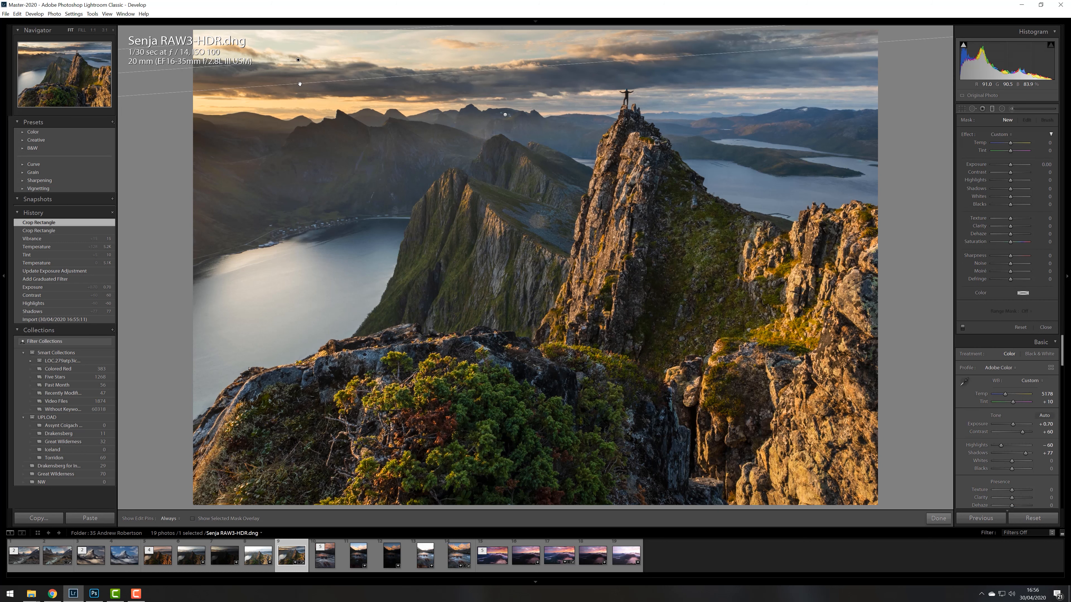
{"action": "left_click_drag", "start_coordinate": [1009, 164], "coordinate": [1008, 164]}
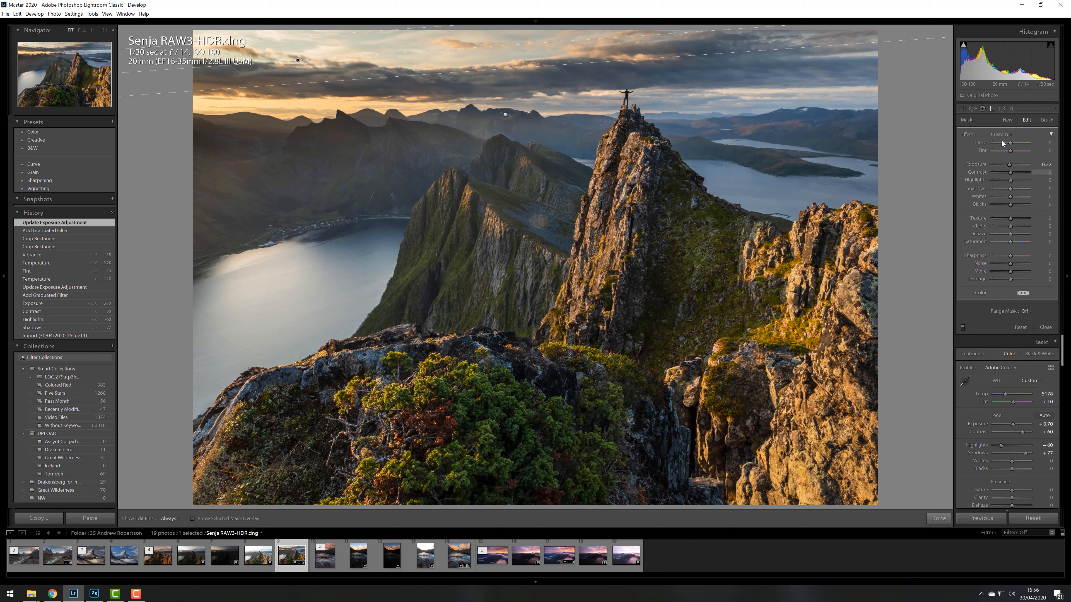
{"action": "left_click", "coordinate": [991, 108]}
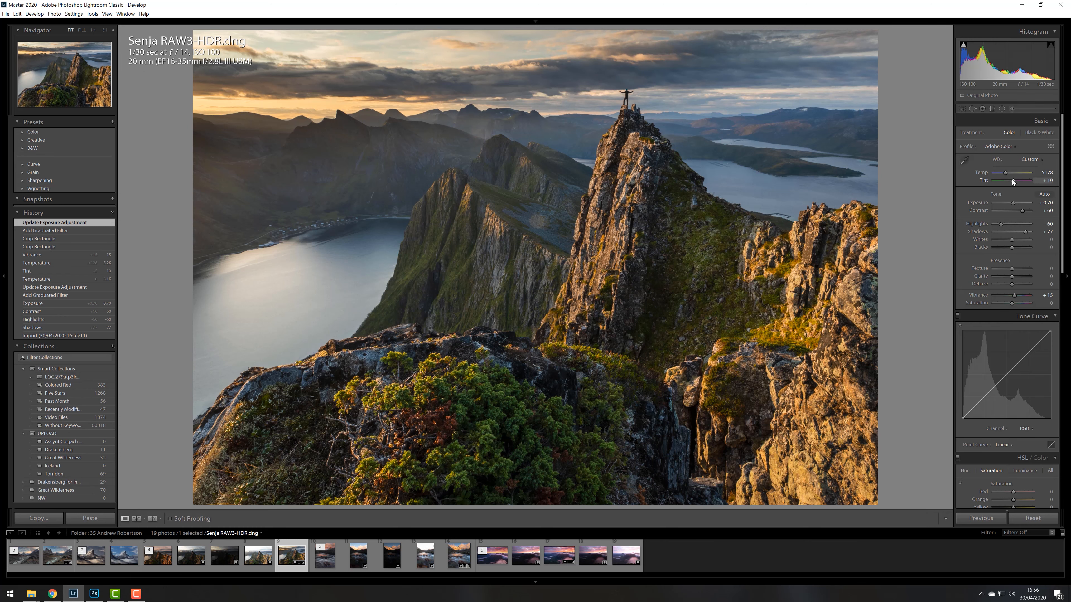
Set the Senja photo's overall tint to +24 and temperature to 5411
{"action": "left_click_drag", "start_coordinate": [1015, 179], "coordinate": [1016, 180]}
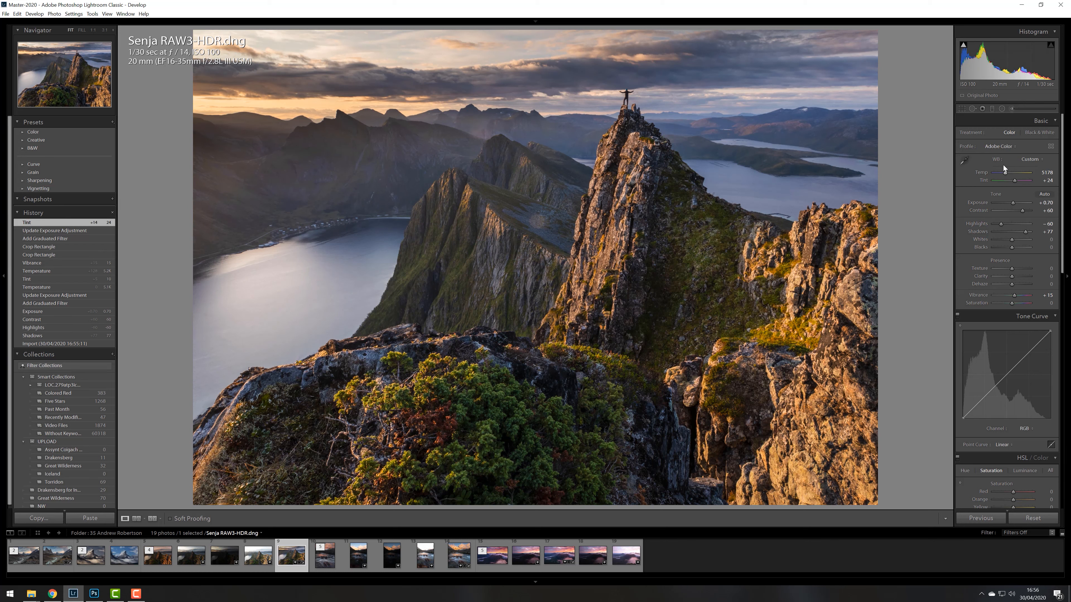
{"action": "left_click_drag", "start_coordinate": [1003, 171], "coordinate": [1004, 173]}
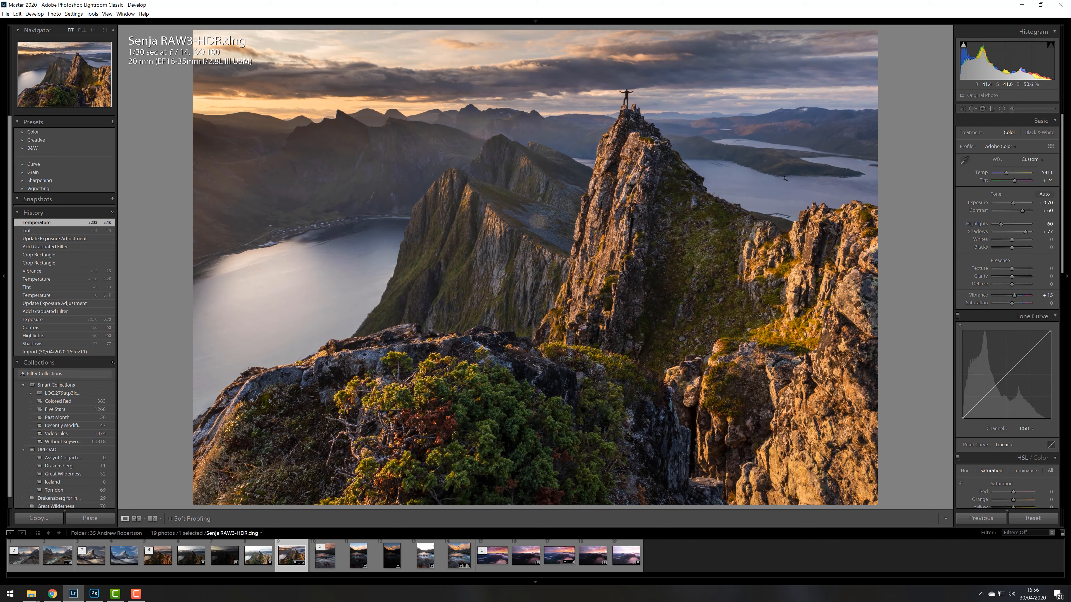
Compare Senja RAW3-HDR.dng side by side with 5. Senja.jpg in an enlarged view, examining their crop, light and colour
{"action": "key", "text": "g"}
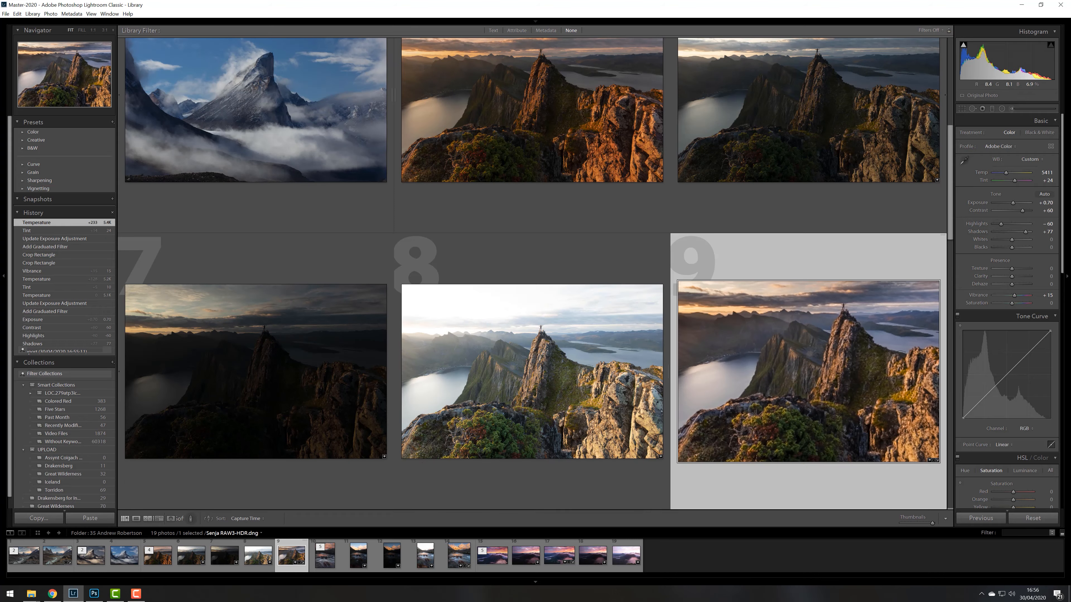
{"action": "scroll", "coordinate": [697, 335], "scroll_direction": "down", "scroll_amount": 3}
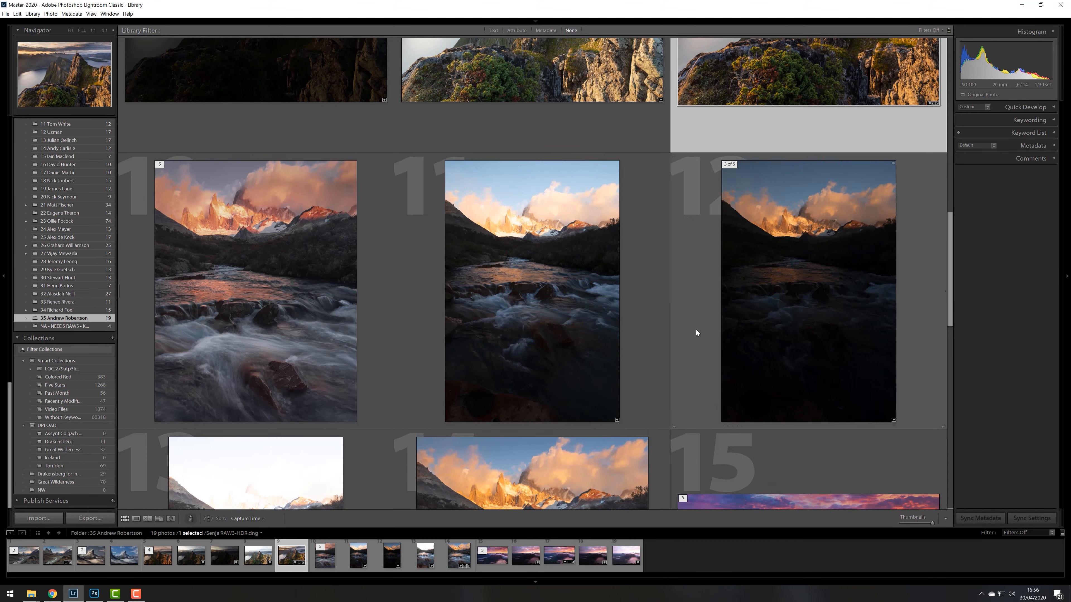
{"action": "scroll", "coordinate": [696, 329], "scroll_direction": "down", "scroll_amount": 3}
{"action": "scroll", "coordinate": [696, 329], "scroll_direction": "up", "scroll_amount": 9}
{"action": "left_click", "coordinate": [601, 235], "text": "ctrl"}
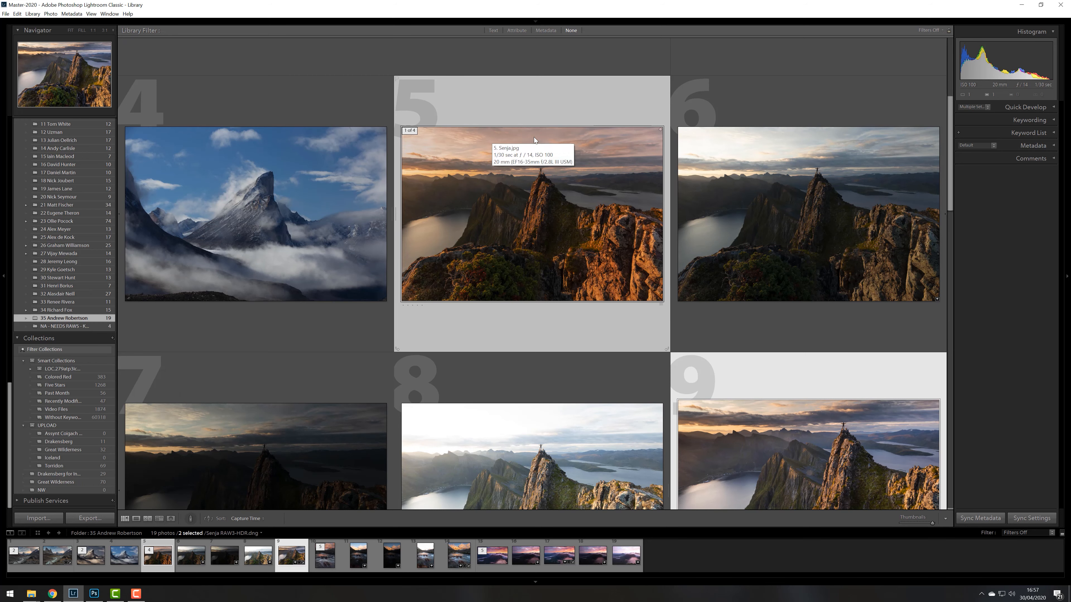
{"action": "key", "text": "c"}
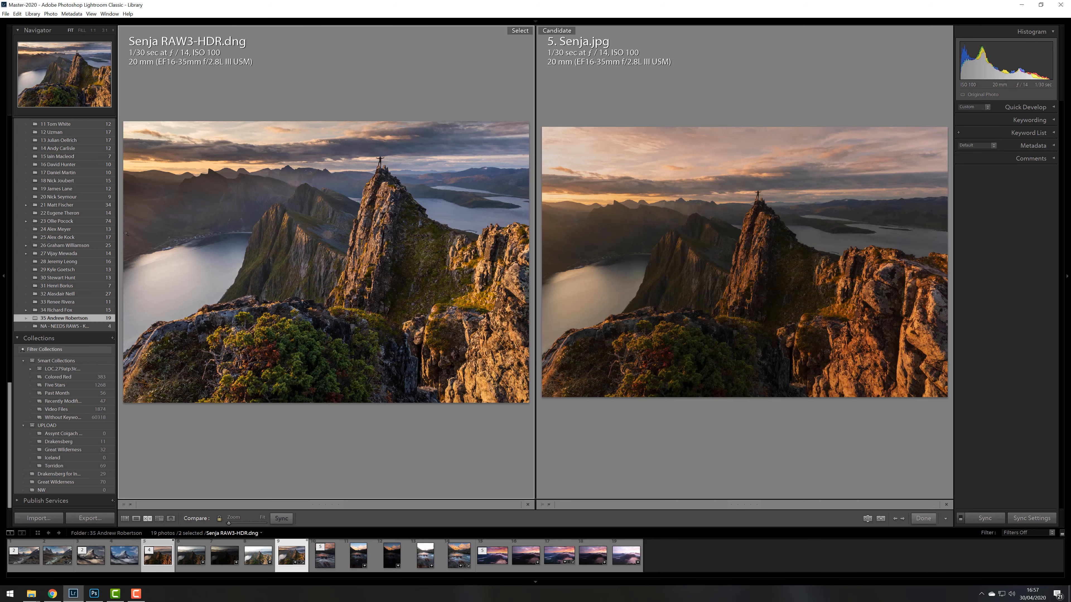
{"action": "left_click", "coordinate": [3, 276]}
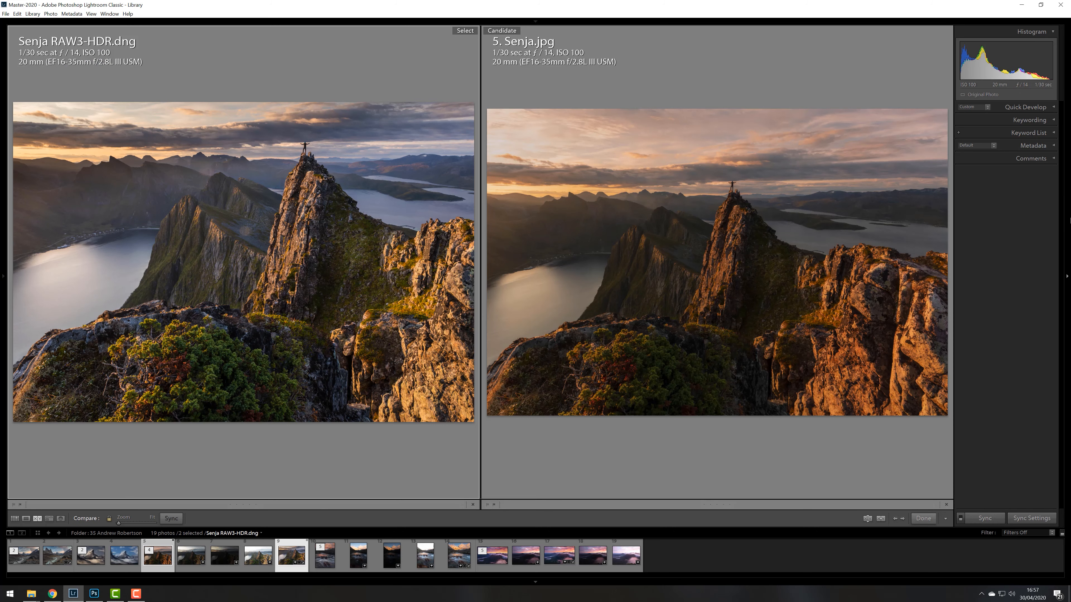
{"action": "left_click", "coordinate": [1067, 277]}
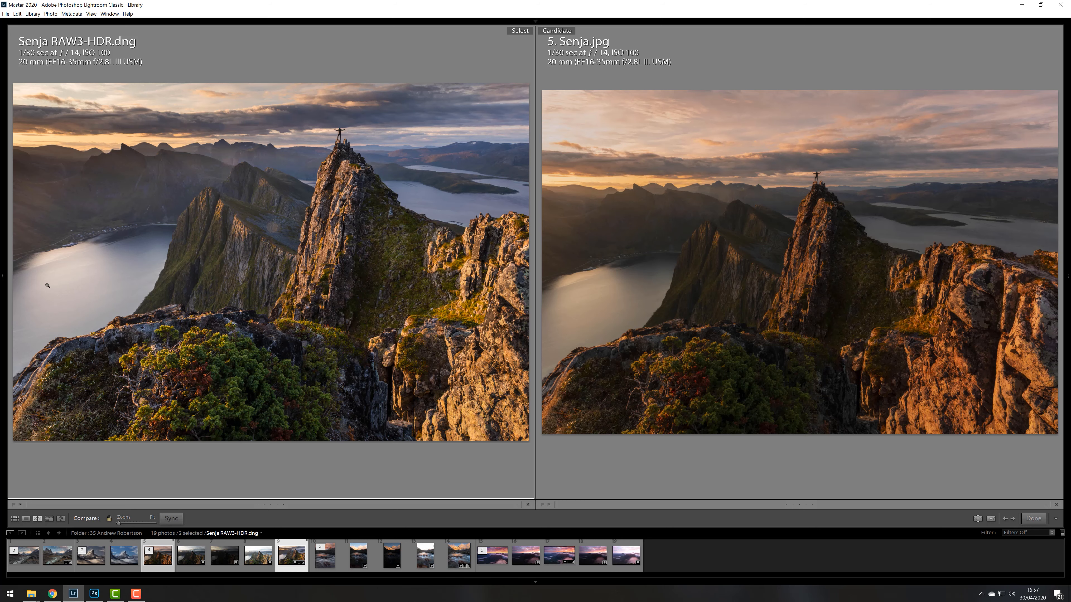
{"action": "left_click", "coordinate": [4, 278]}
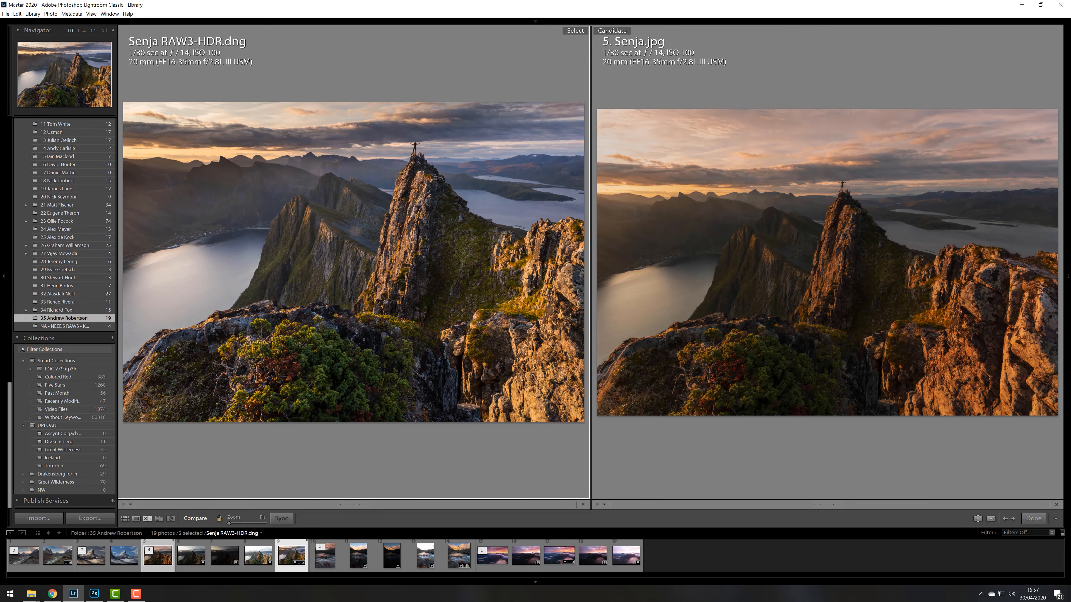
Return to the thumbnail grid and review the whole set of Thor, Senja, Fitzroy river and Assynt landscapes
{"action": "key", "text": "g"}
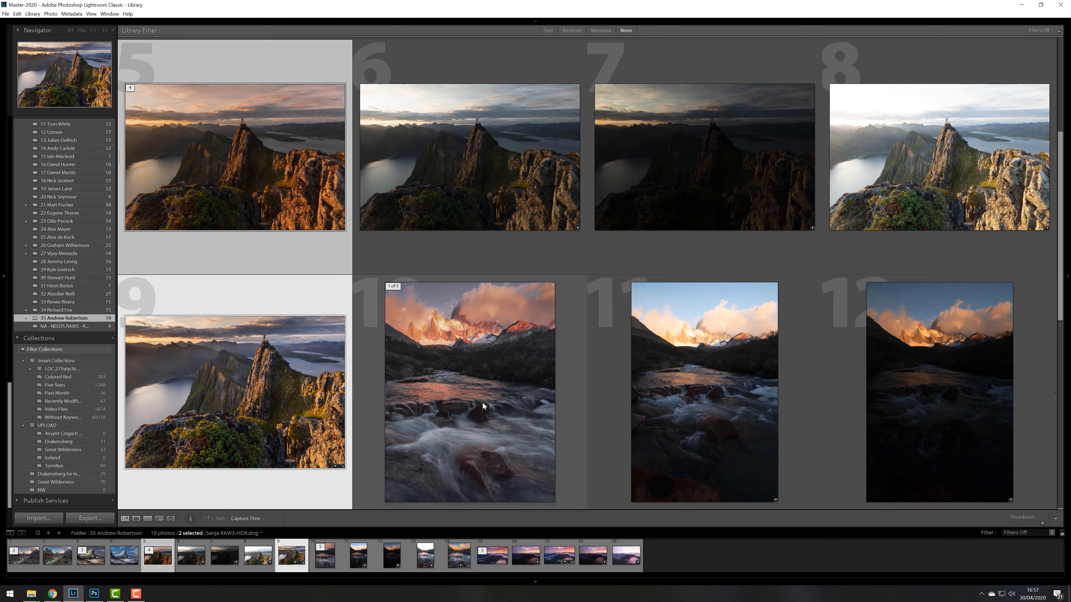
{"action": "scroll", "coordinate": [499, 416], "scroll_direction": "up", "scroll_amount": 3}
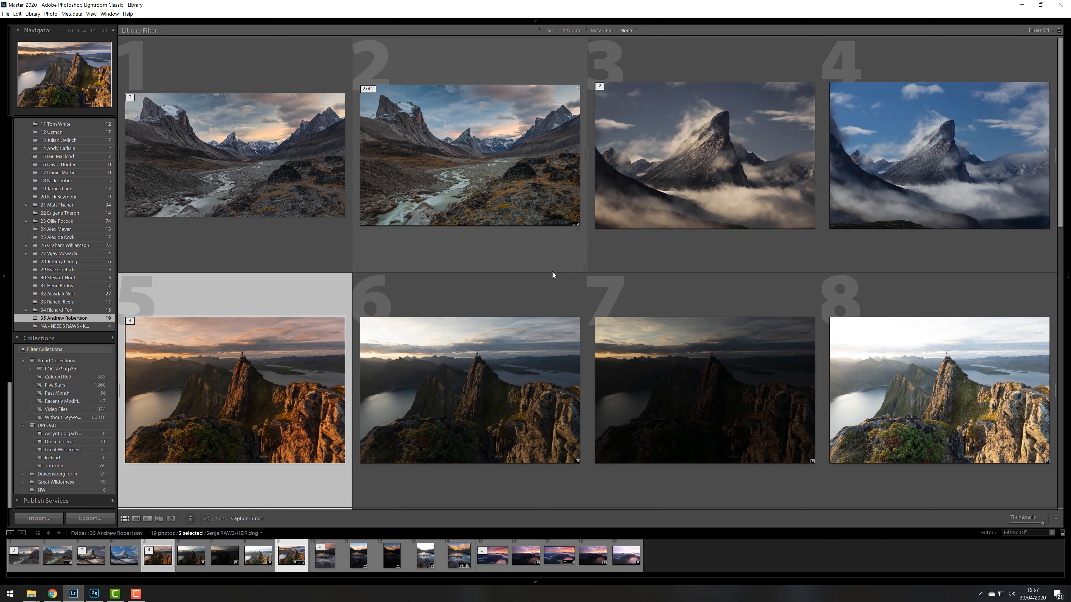
{"action": "scroll", "coordinate": [549, 272], "scroll_direction": "down", "scroll_amount": 3}
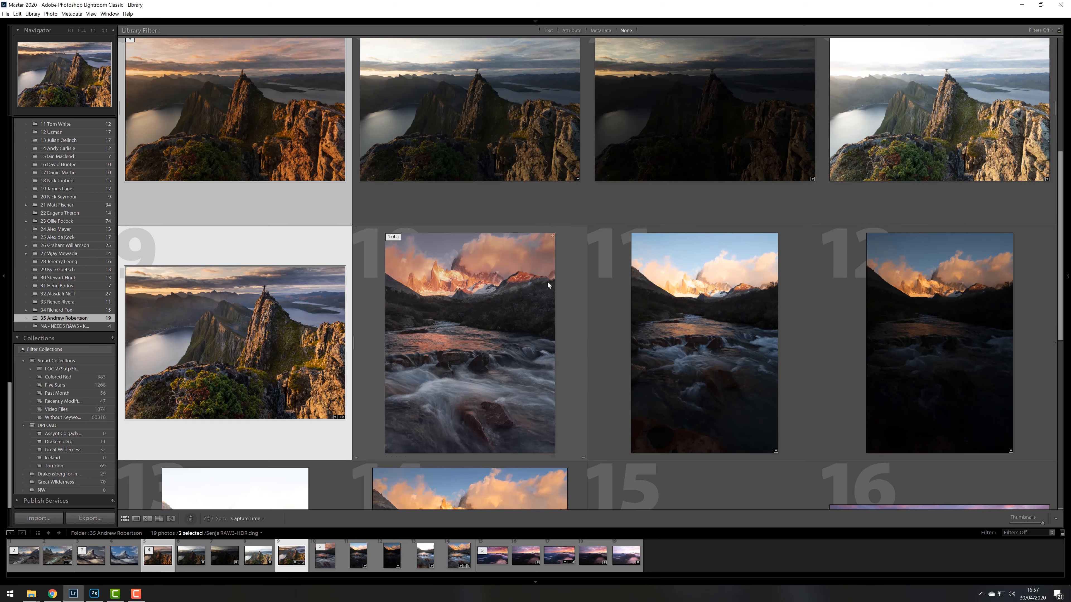
{"action": "scroll", "coordinate": [547, 282], "scroll_direction": "down", "scroll_amount": 3}
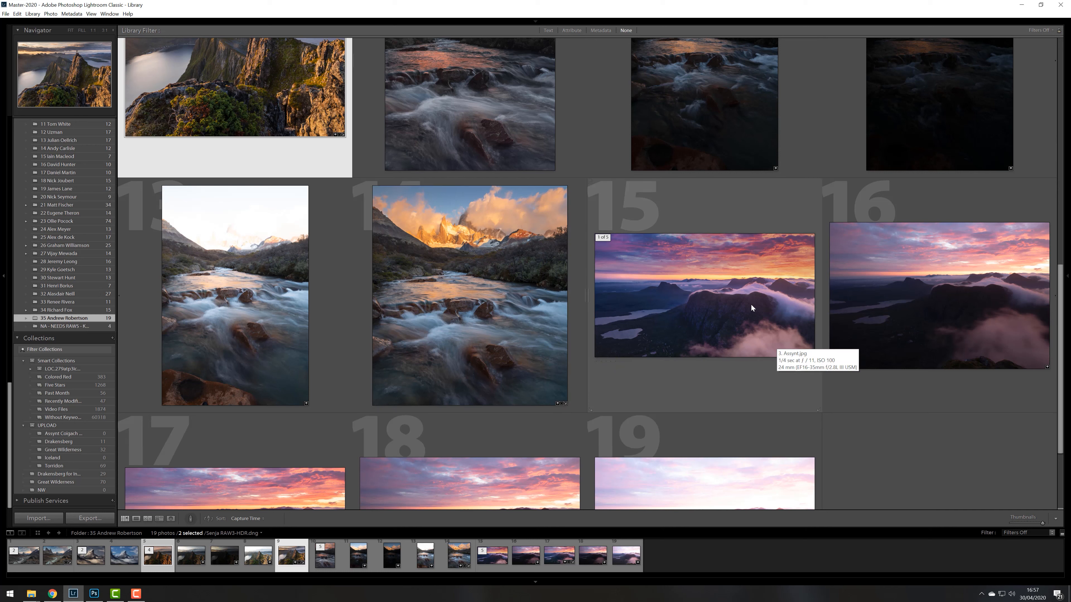
{"action": "scroll", "coordinate": [751, 297], "scroll_direction": "down", "scroll_amount": 3}
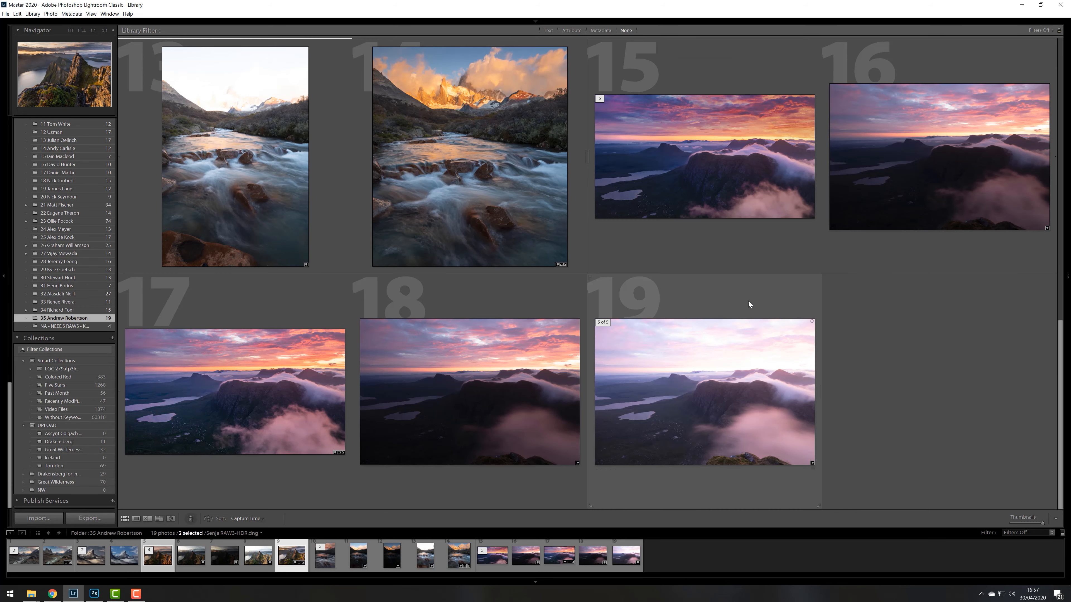
{"action": "scroll", "coordinate": [748, 301], "scroll_direction": "up", "scroll_amount": 3}
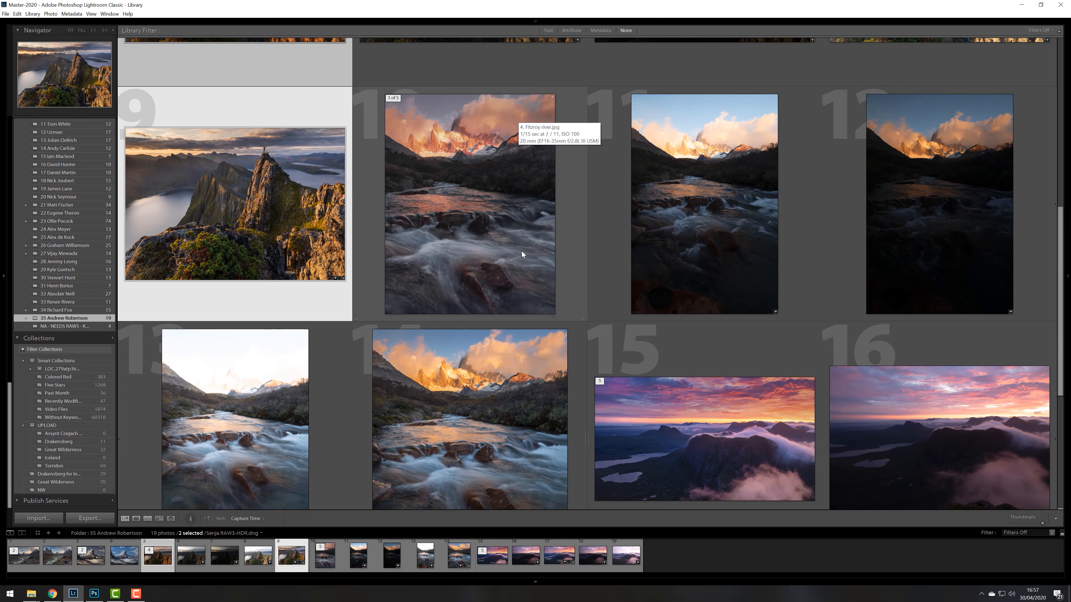
{"action": "scroll", "coordinate": [521, 251], "scroll_direction": "up", "scroll_amount": 5}
{"action": "scroll", "coordinate": [521, 251], "scroll_direction": "down", "scroll_amount": 1}
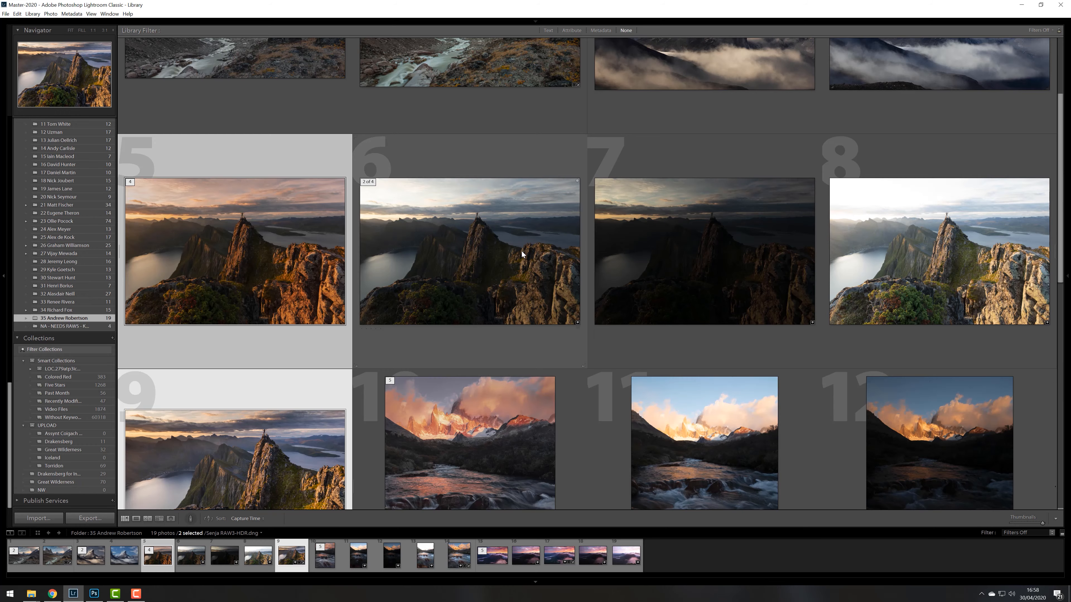
{"action": "scroll", "coordinate": [280, 308], "scroll_direction": "up", "scroll_amount": 2}
{"action": "scroll", "coordinate": [460, 332], "scroll_direction": "up", "scroll_amount": 1}
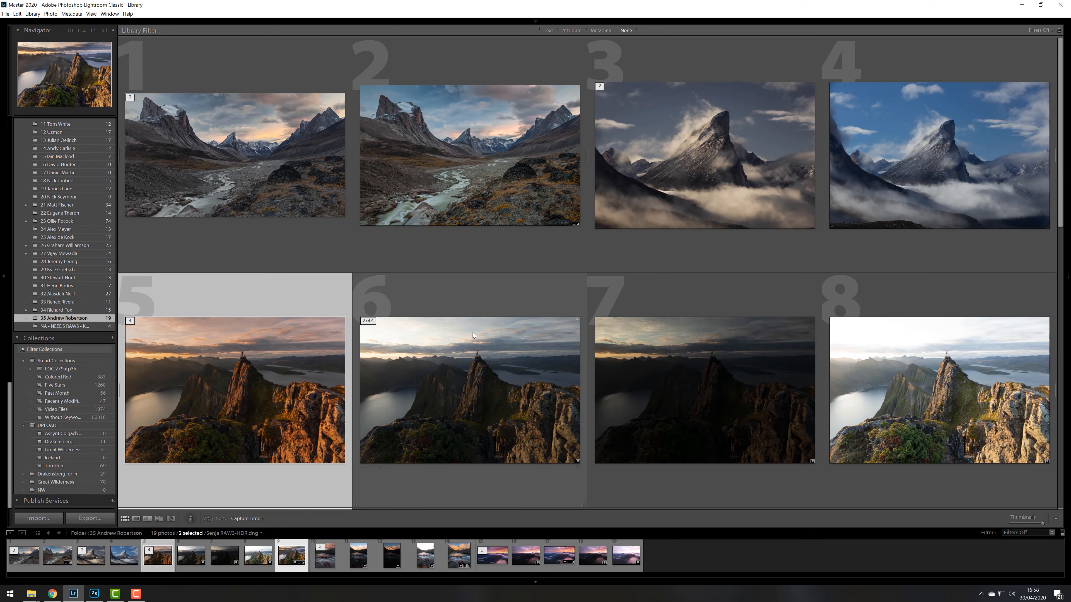